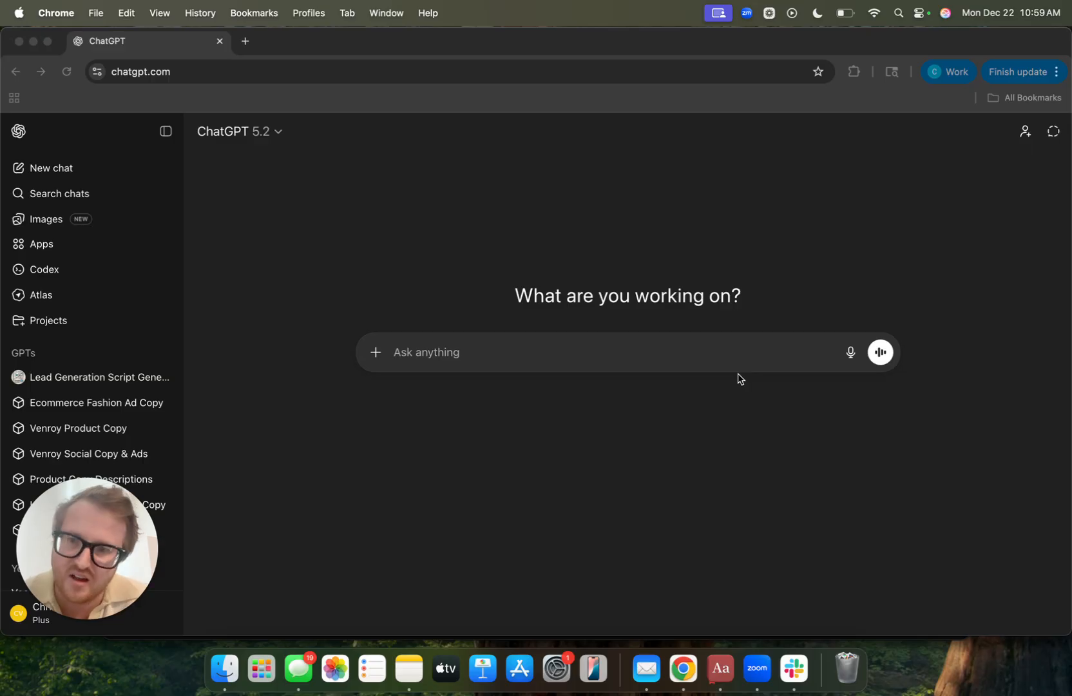
Switch to the Flow project window and look over the generation modes offered besides Text to Video
click(696, 354)
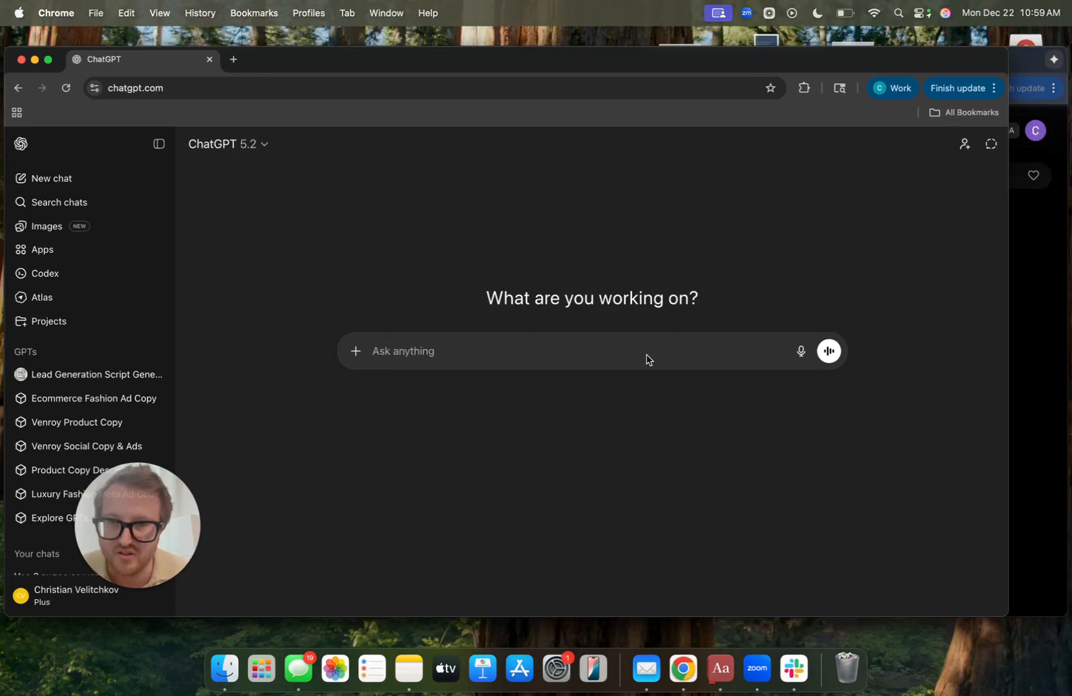
key(ctrl+Down)
click(699, 278)
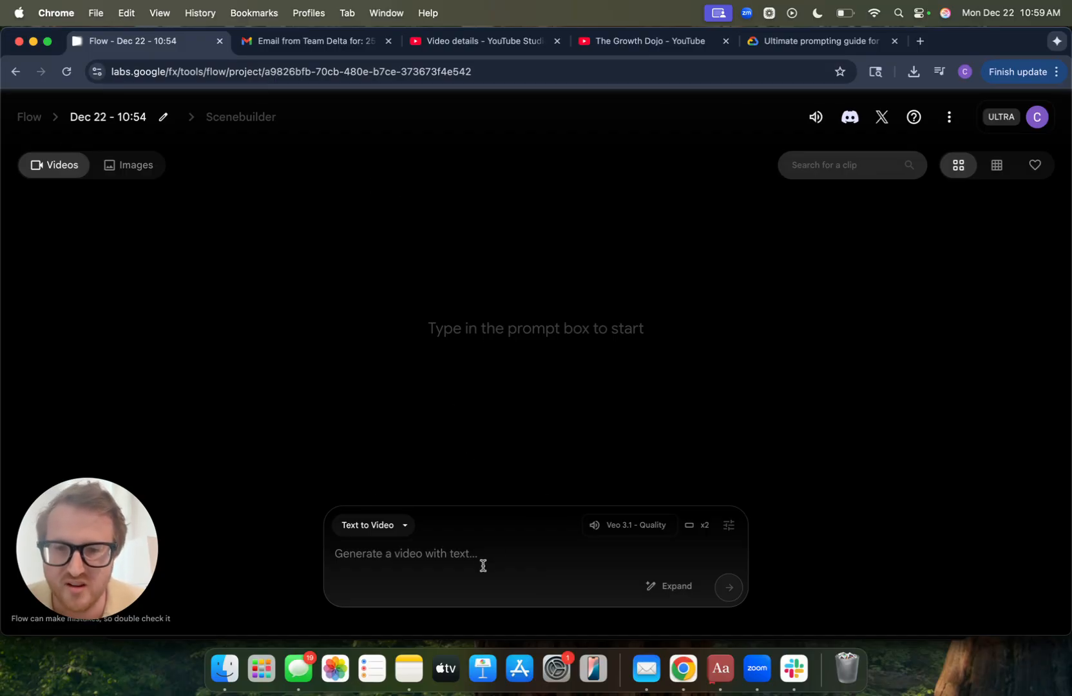
click(372, 523)
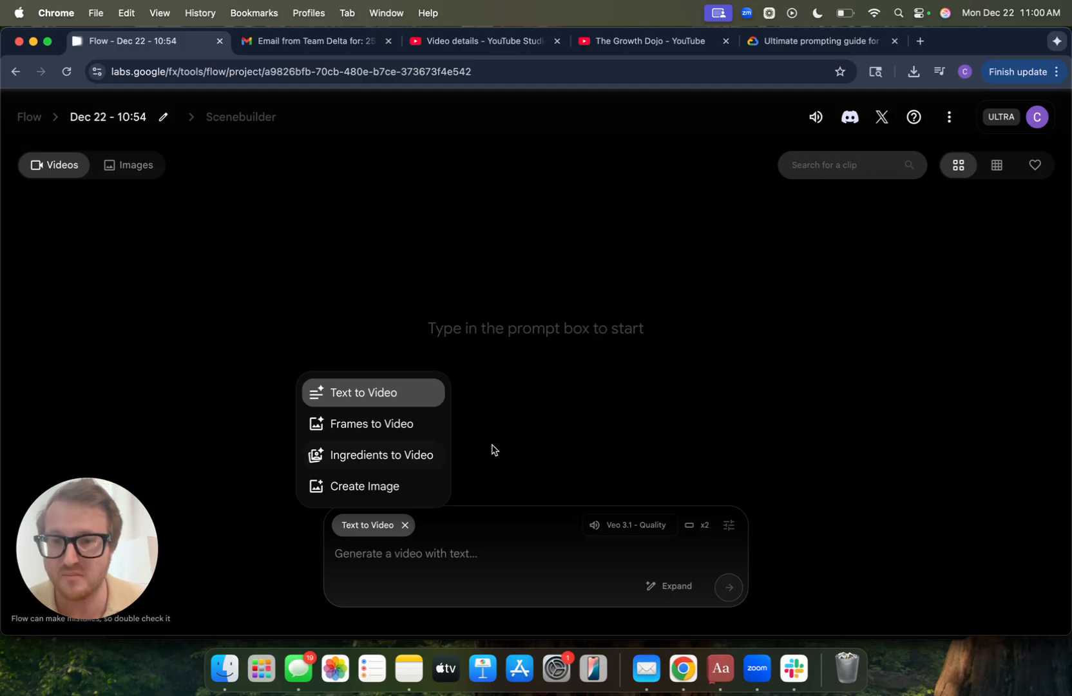
click(523, 446)
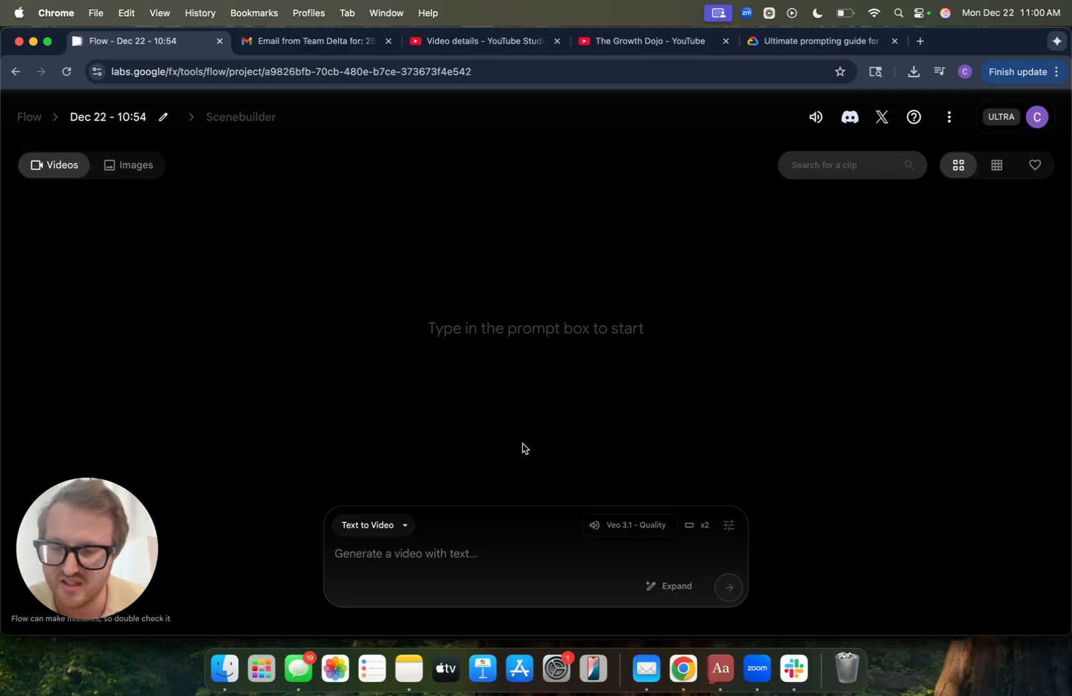
Return to the ChatGPT window and begin a prompt with "Create a veo 3 script for the brand Matraci.bg."
key(ctrl+Up)
click(615, 371)
triple_click(583, 283)
click(534, 356)
text(Create a v)
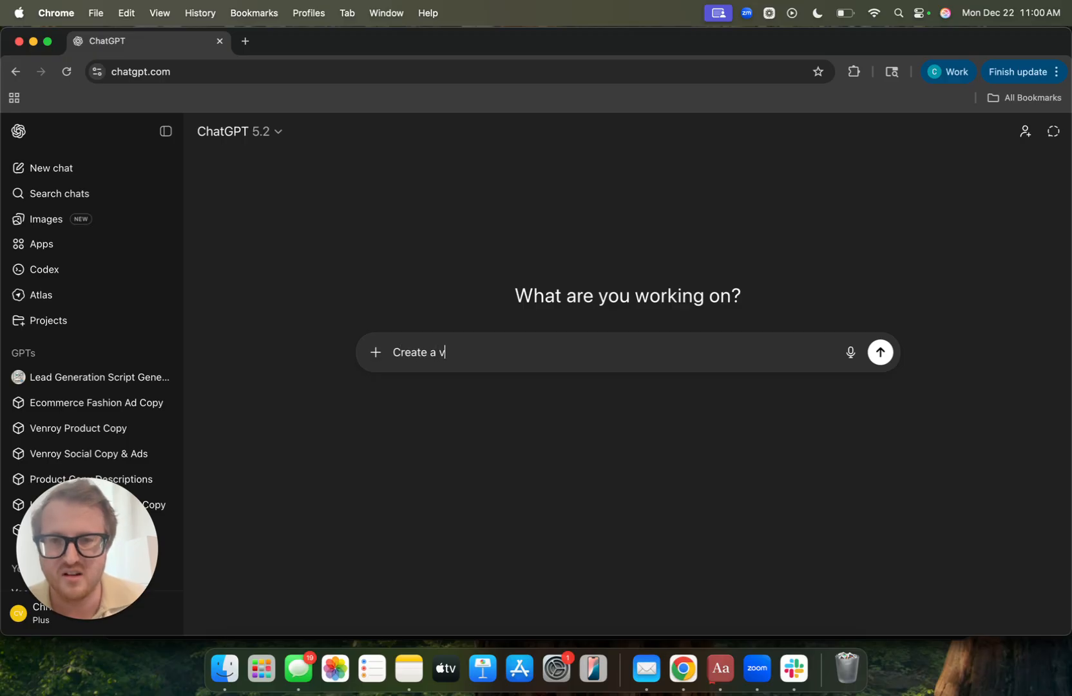
text(eo 3 script for the bra)
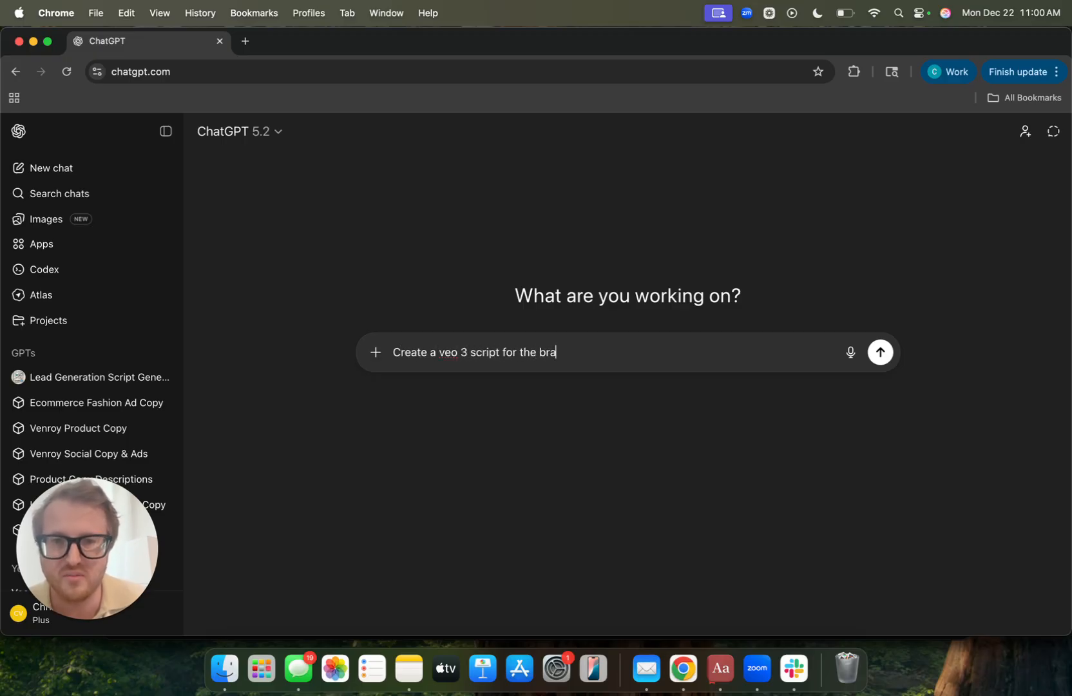
text(nd Matraci)
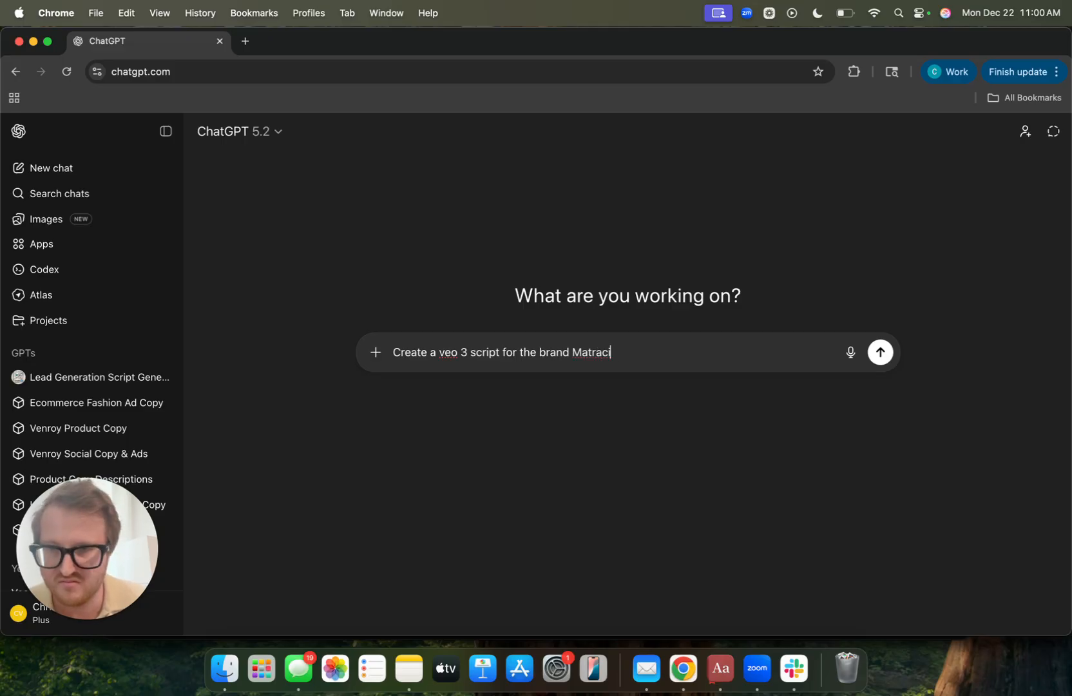
text(.bg. Ma)
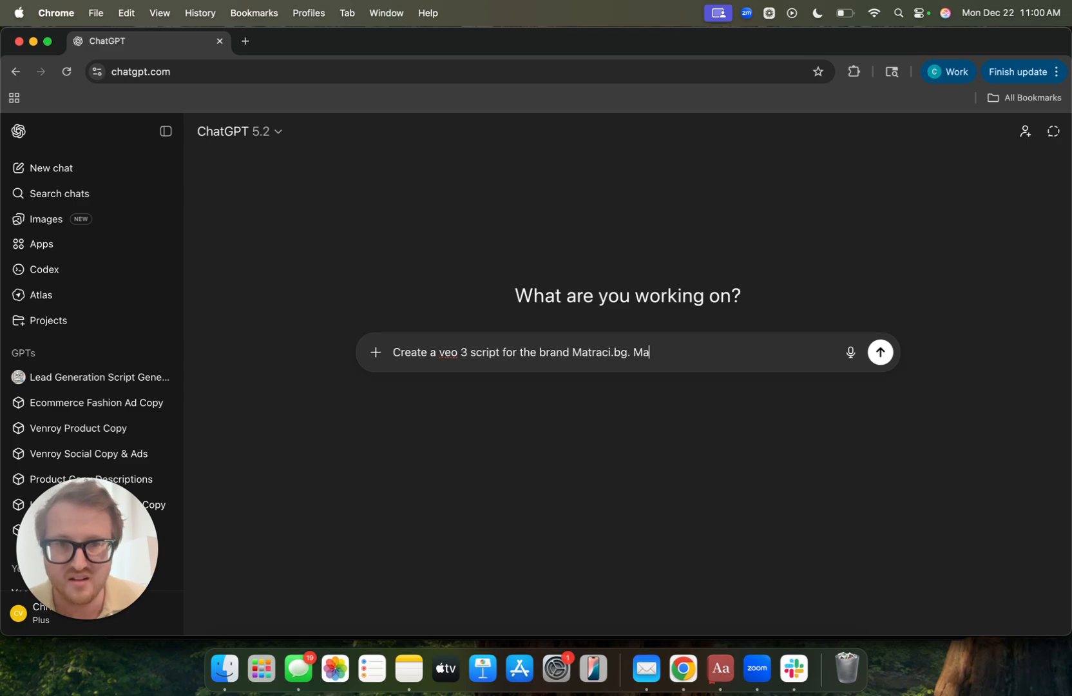
Continue the prompt with the language instruction "Make the dialogue in bulgarian."
text(ke the nar)
key(BackSpace)
key(BackSpace)
key(BackSpace)
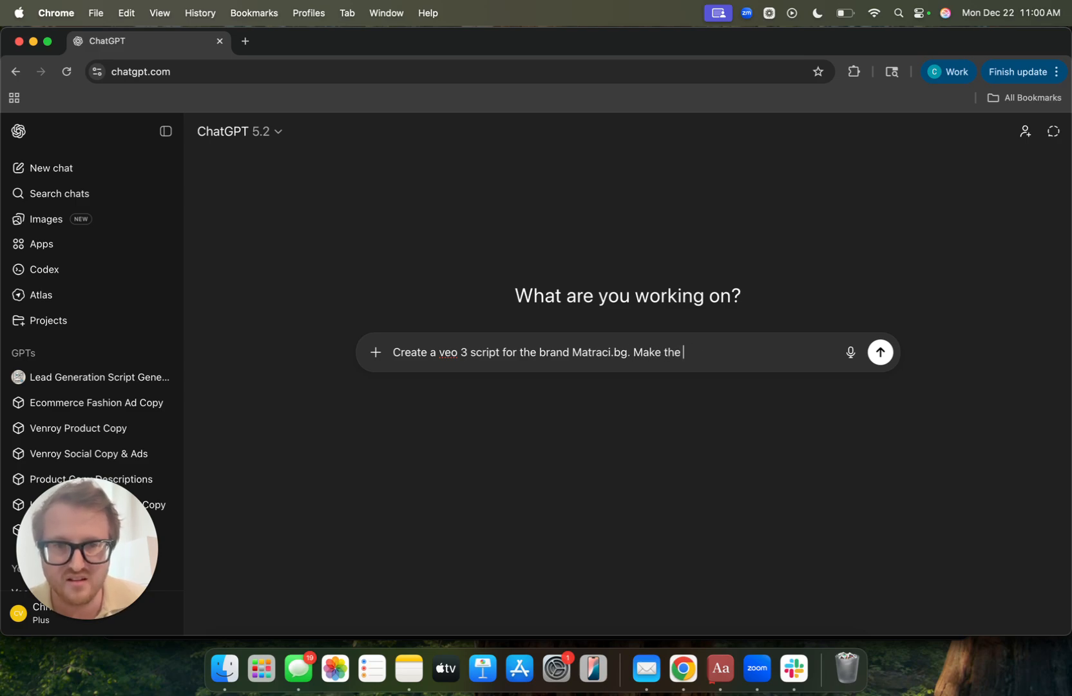
text(dialogue in bul)
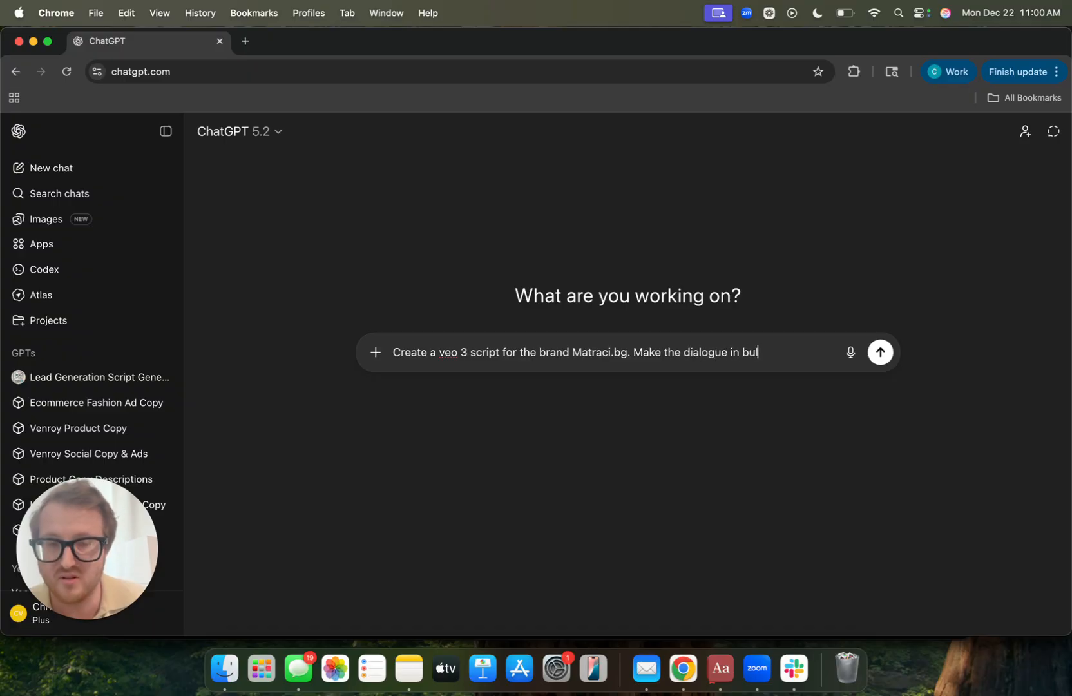
text(garian. )
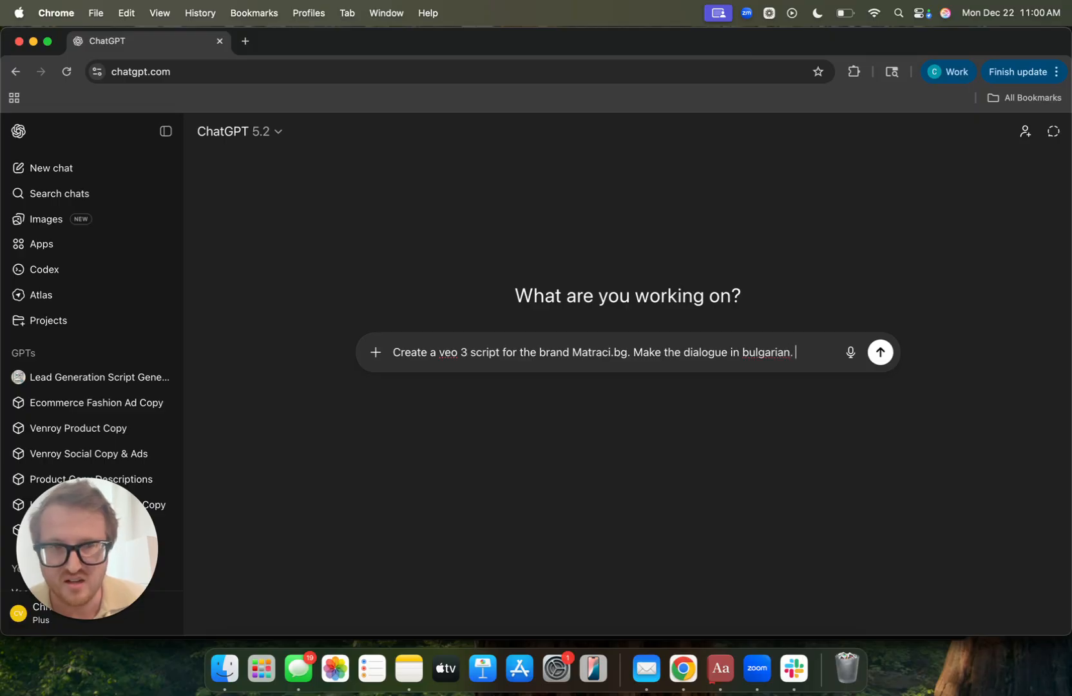
Add the timing instruction "Break it down second by second with a max of 16 seconds." to the prompt
text(Break it down second by secon)
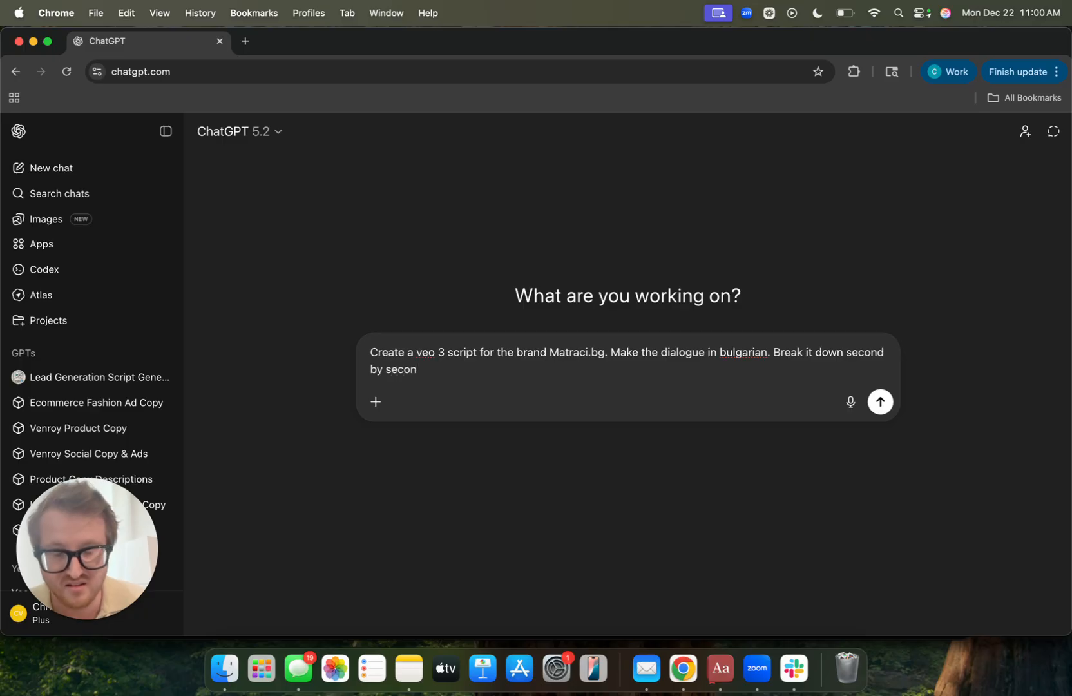
text(d with a max )
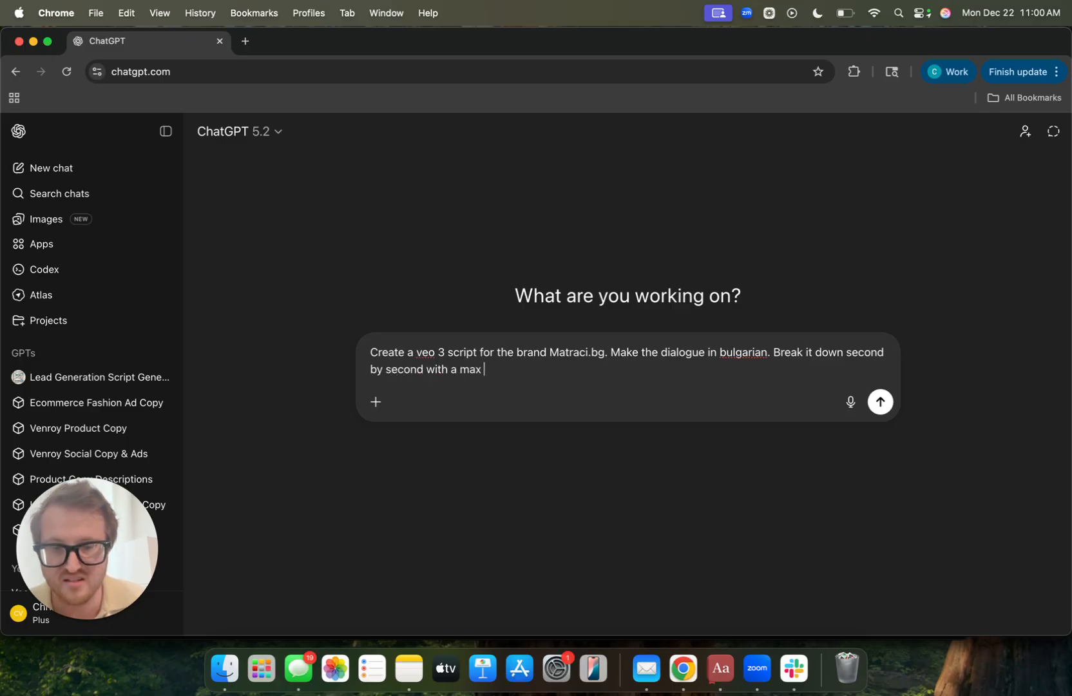
text(of 16 seconds.)
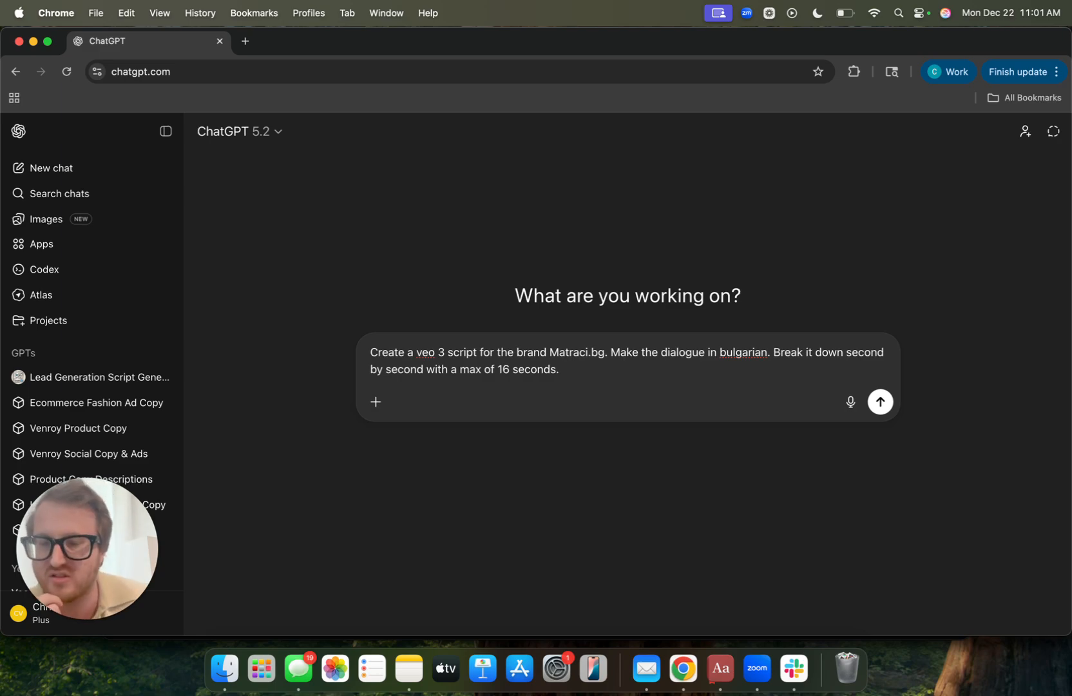
Add a new paragraph to the prompt, separated by a blank line, reading "Make it set during the witch trials era."
key(shift+Return)
key(shift+Return)
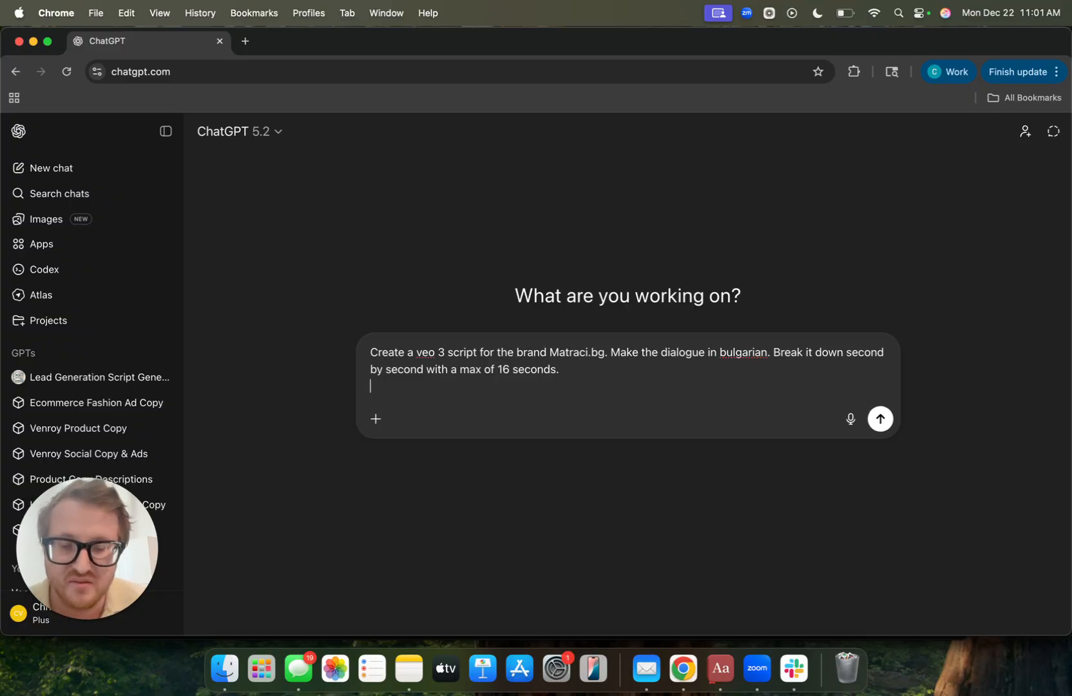
text(Make it ss)
key(BackSpace)
key(BackSpace)
key(BackSpace)
key(BackSpace)
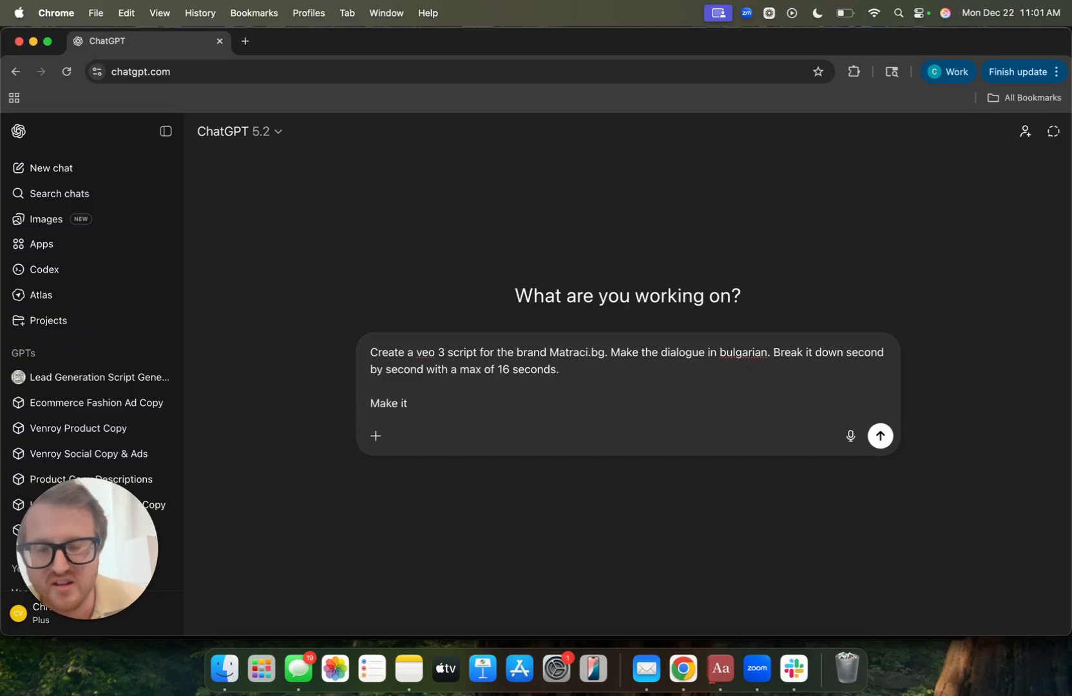
text(t set in th)
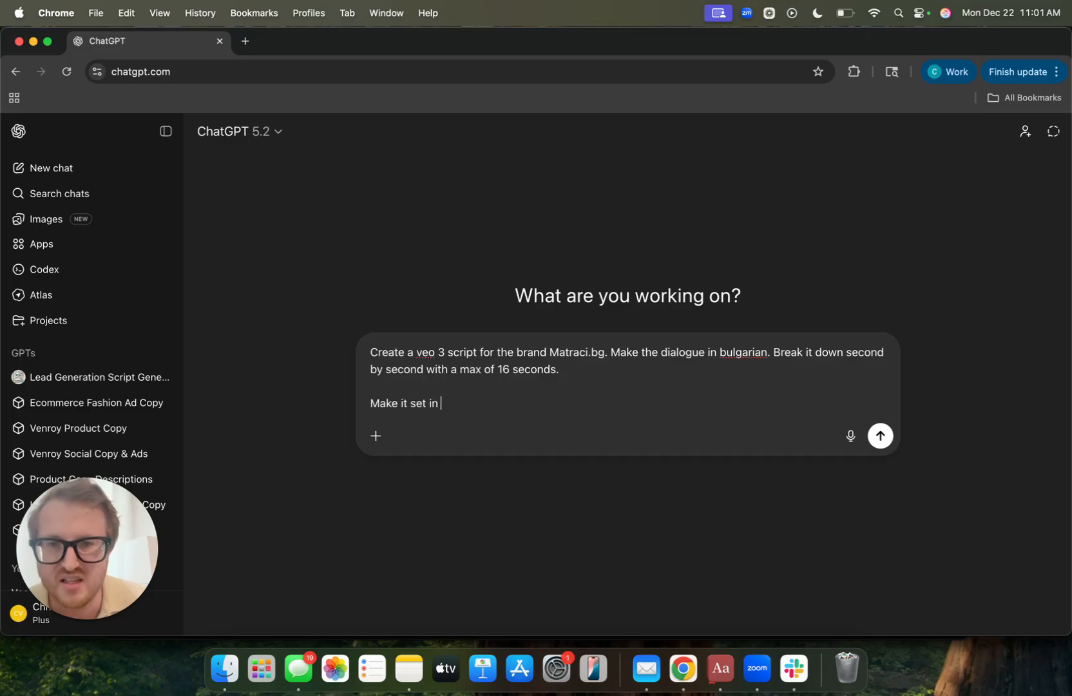
key(BackSpace)
key(BackSpace)
key(BackSpace)
key(BackSpace)
text(du)
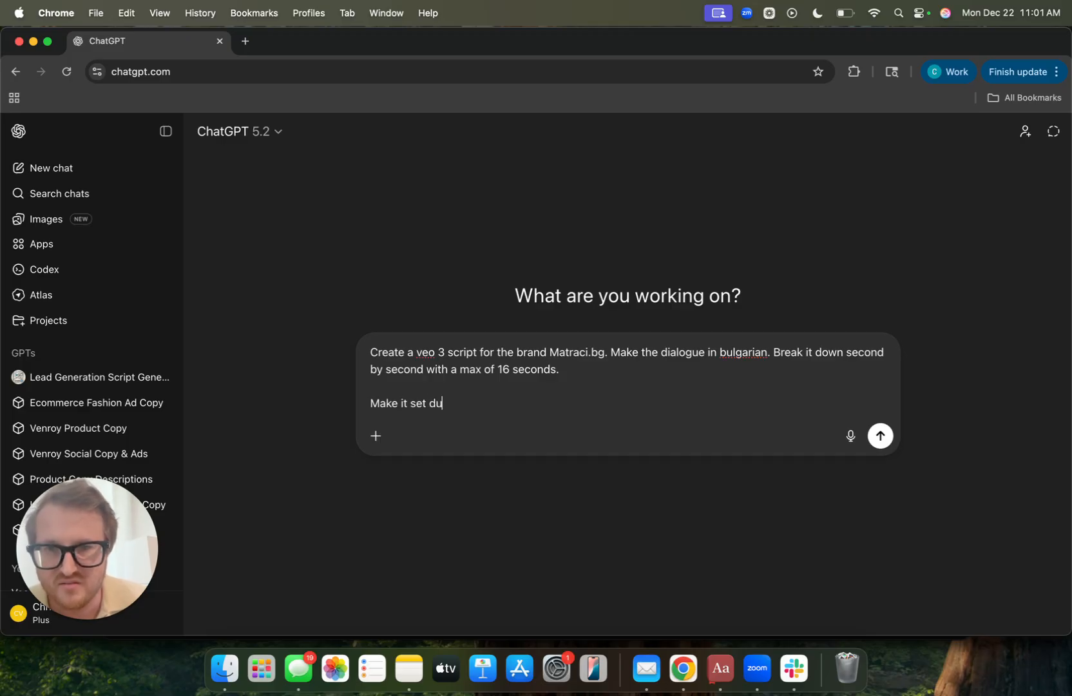
text(ring the witch trials.)
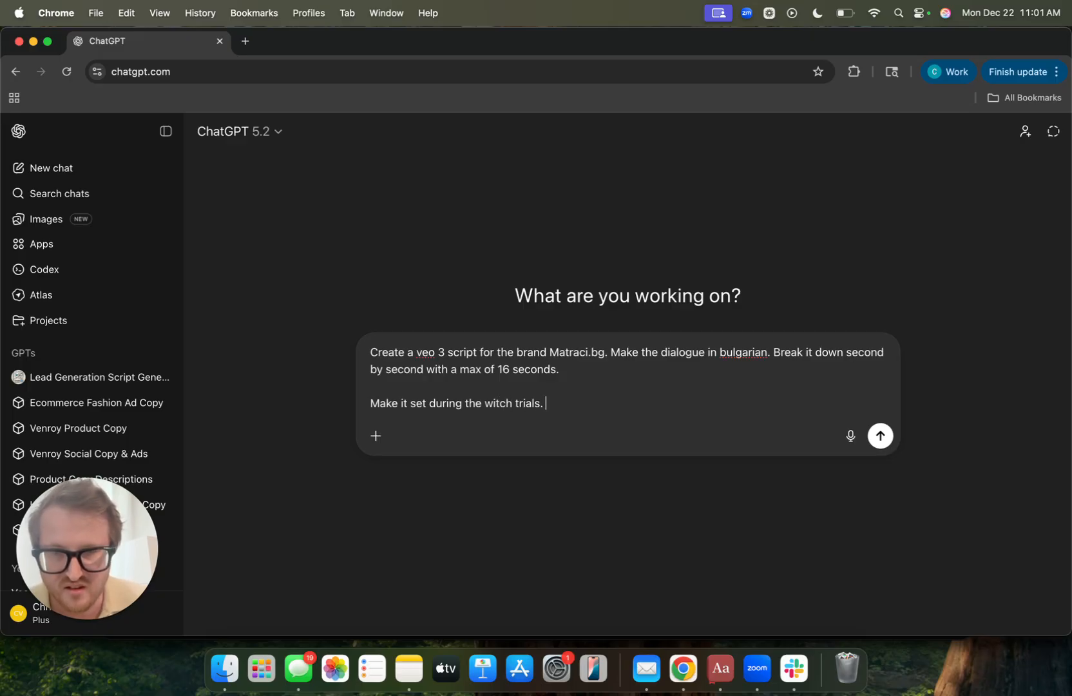
key(BackSpace)
key(BackSpace)
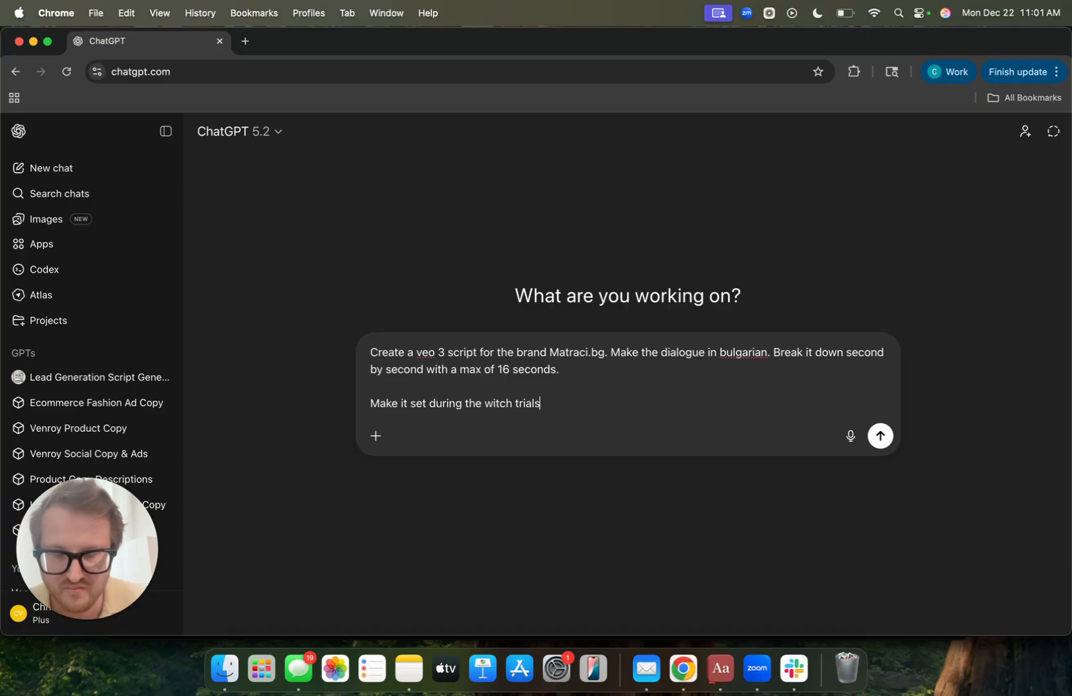
text(er)
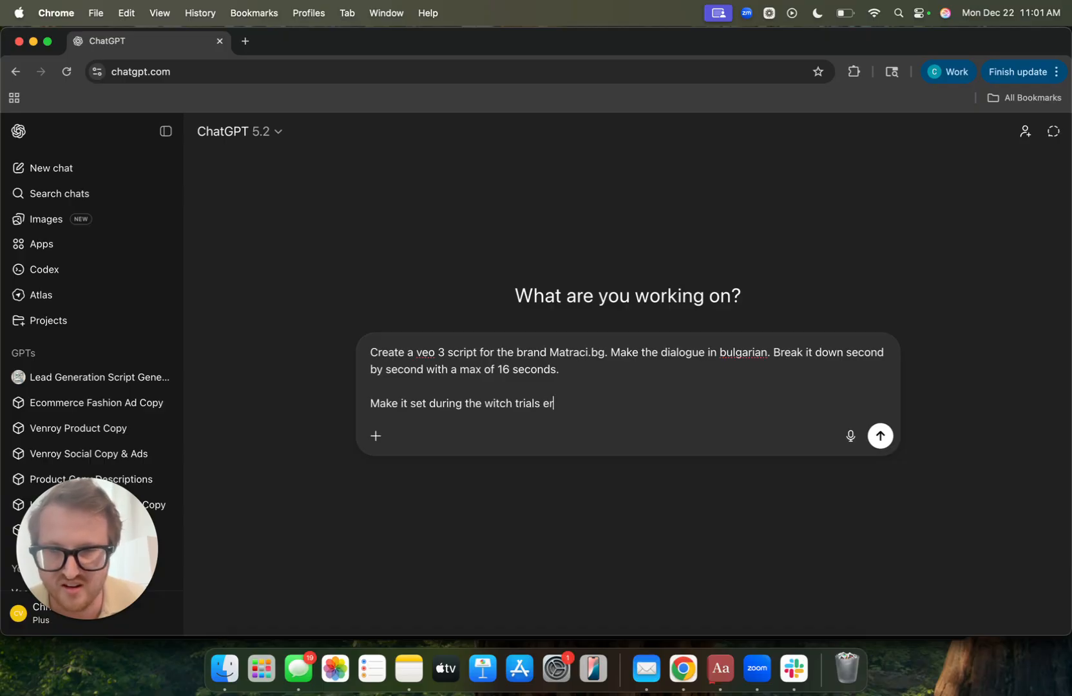
text(a. Make it)
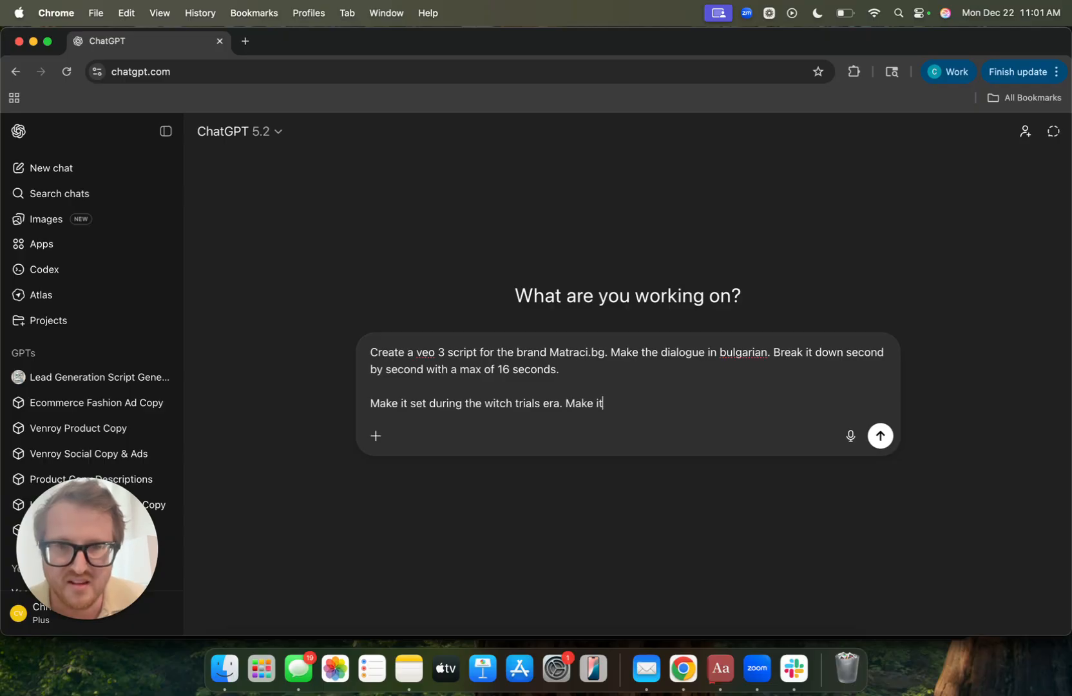
Finish the prompt with "Make it funny and comedic as well as absurd." and submit it
text( funny and comedic.)
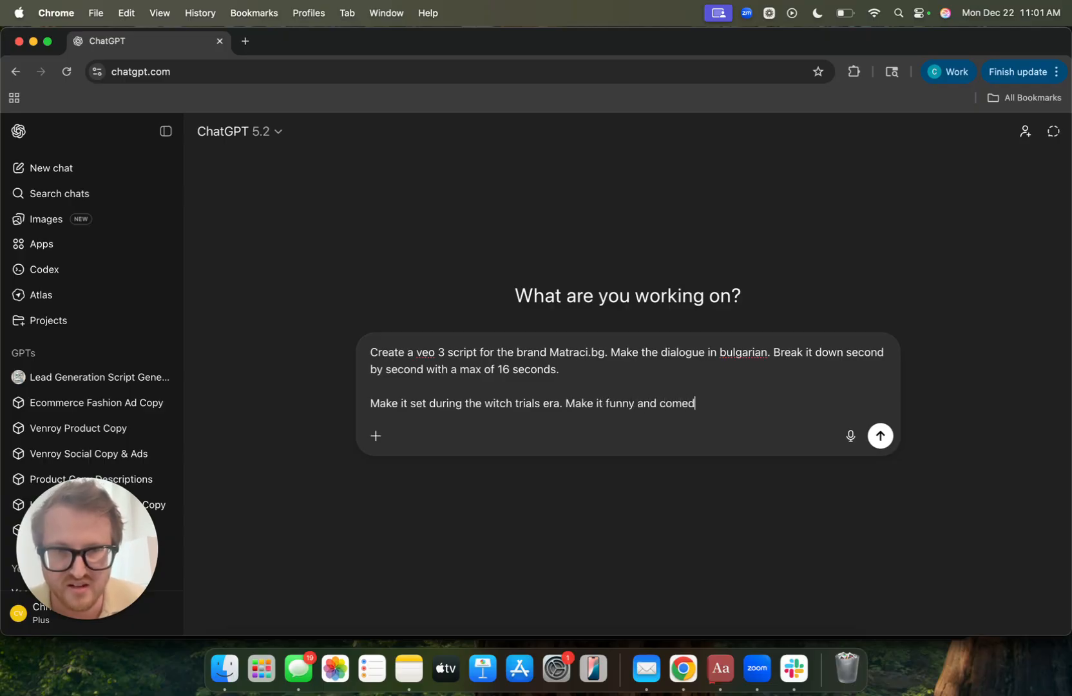
key(BackSpace)
key(BackSpace)
text(as well )
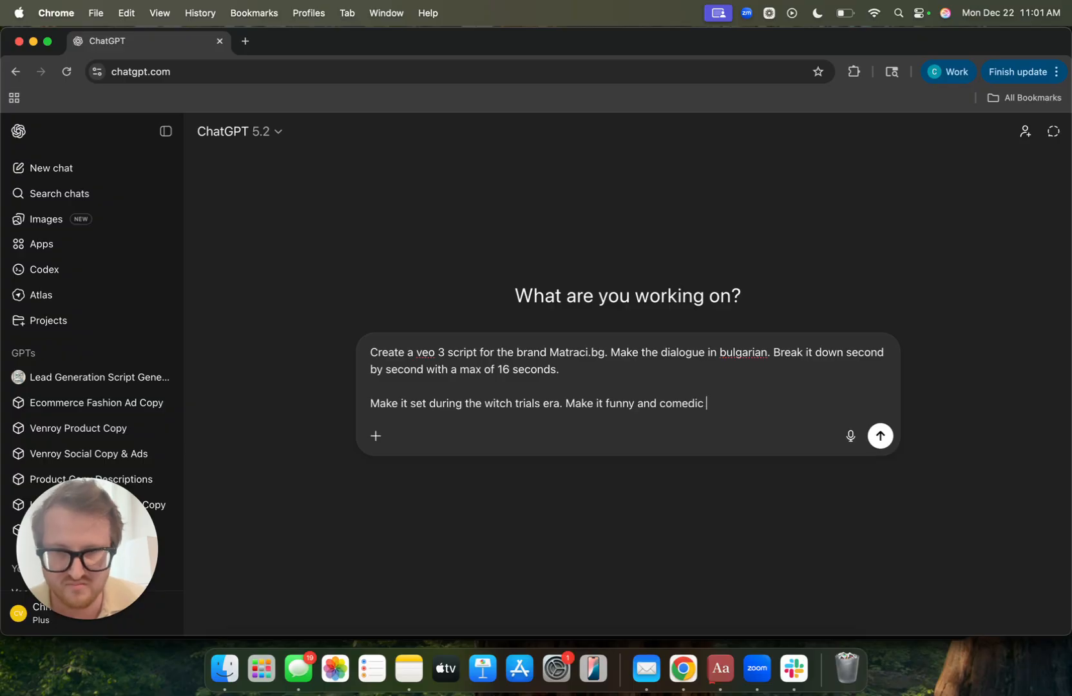
text(as absurd.)
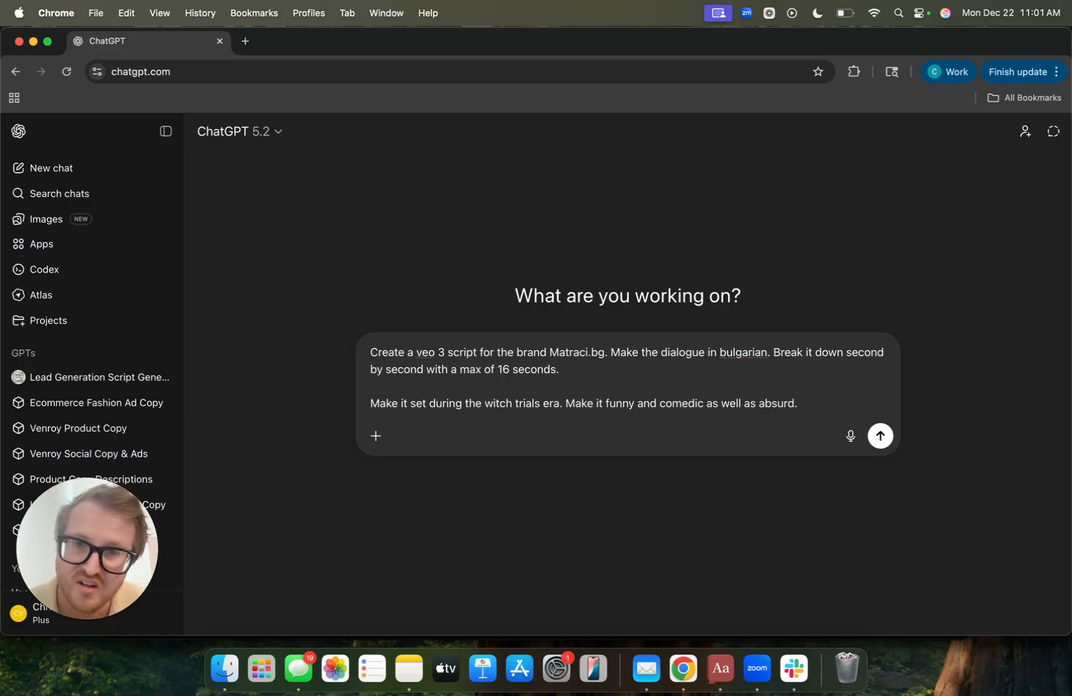
key(Return)
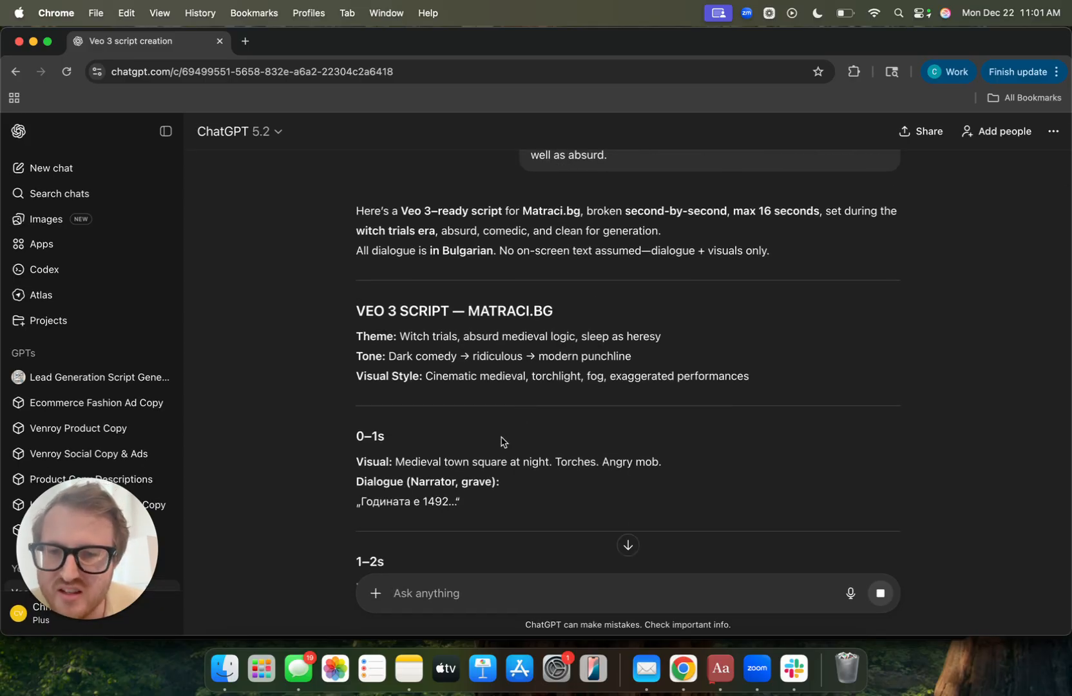
Skim the generated script and begin a follow-up message with "Make sure the characters don't change and the clothing doesn't change."
scroll(500, 440, down, 5)
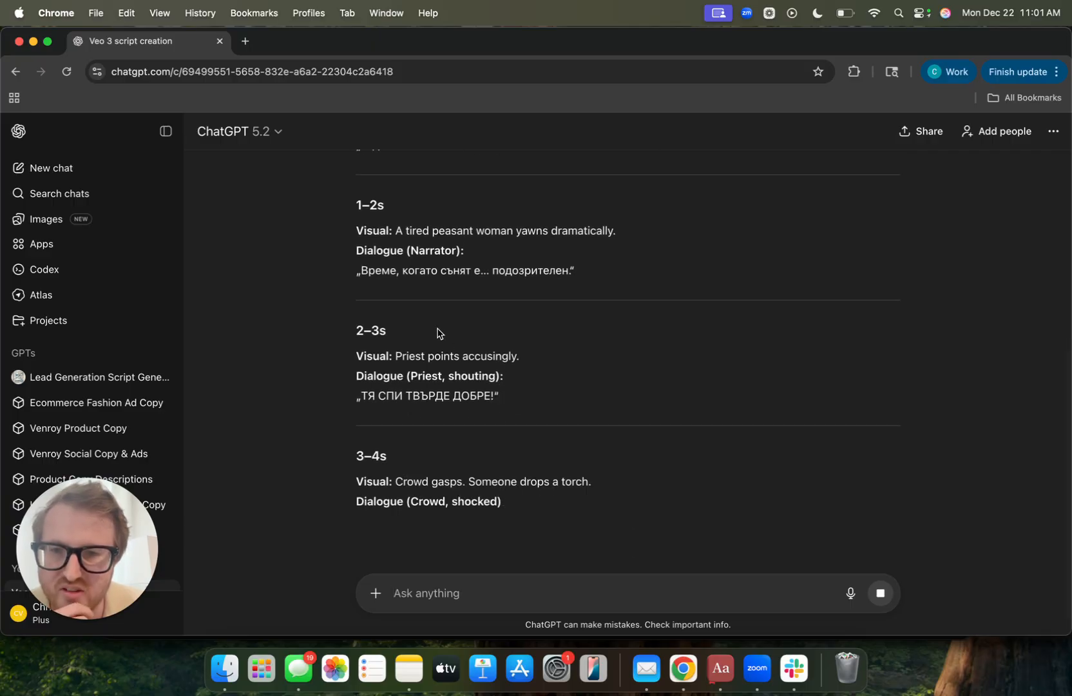
scroll(385, 239, up, 3)
scroll(406, 252, down, 6)
scroll(419, 458, down, 3)
scroll(419, 455, up, 10)
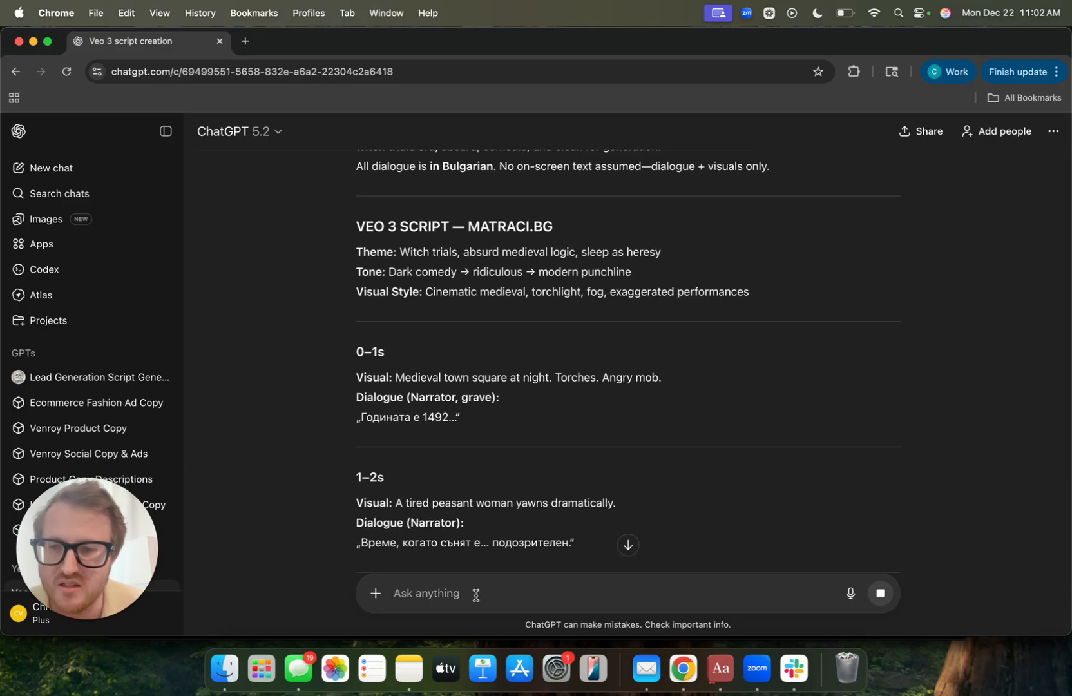
text(Make sure the char)
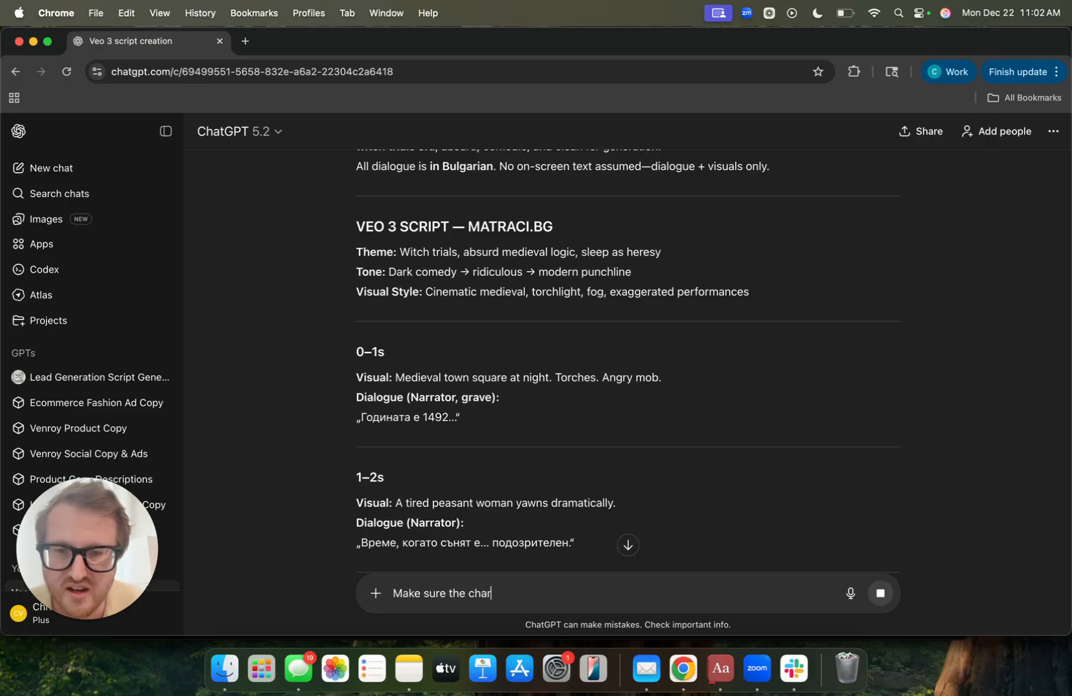
text(acters don't change a)
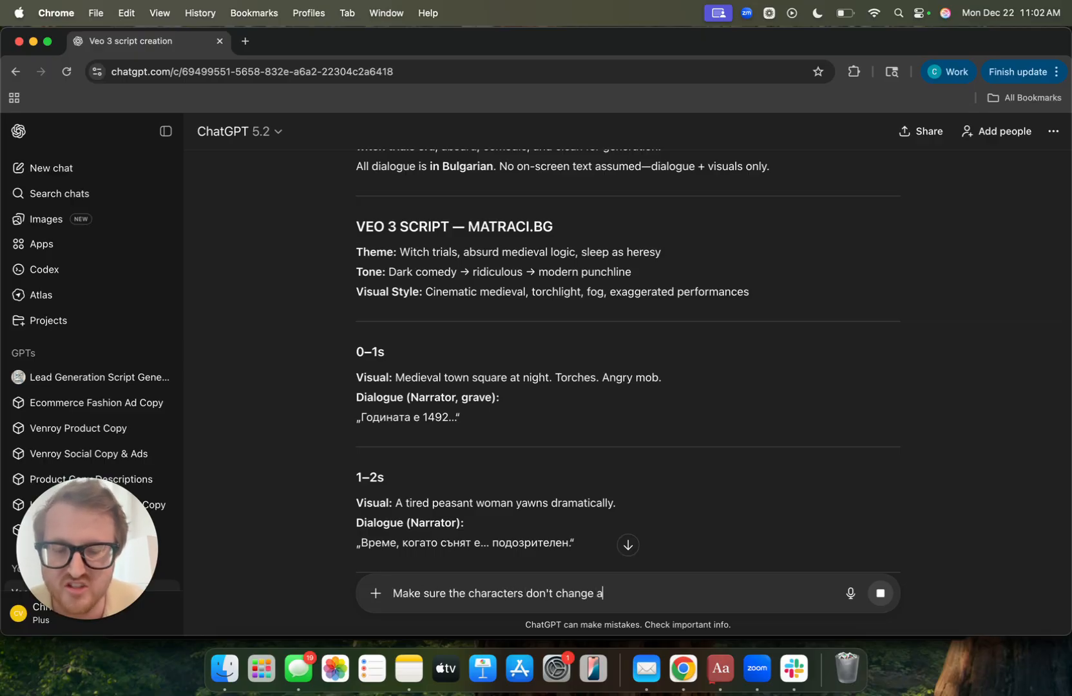
text(nd the clothing doesn't c)
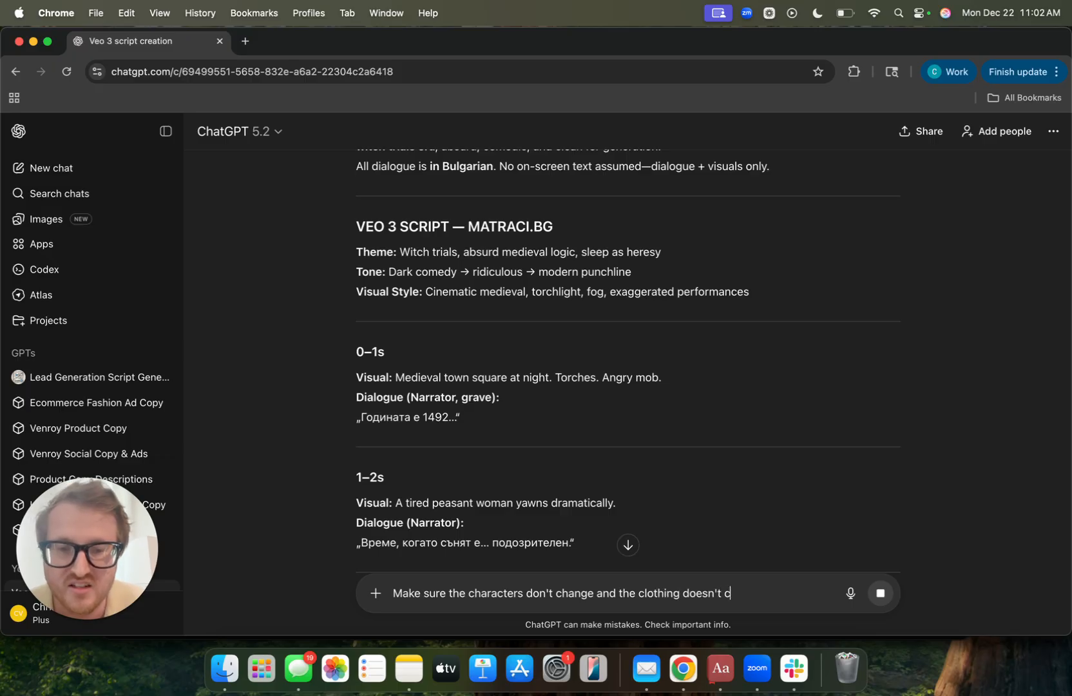
Add "Remove all text from the videos." to the follow-up message and leave a blank line after it
text(hange. Remove all text from thte)
key(BackSpace)
key(BackSpace)
text(e videos.)
key(shift+Return)
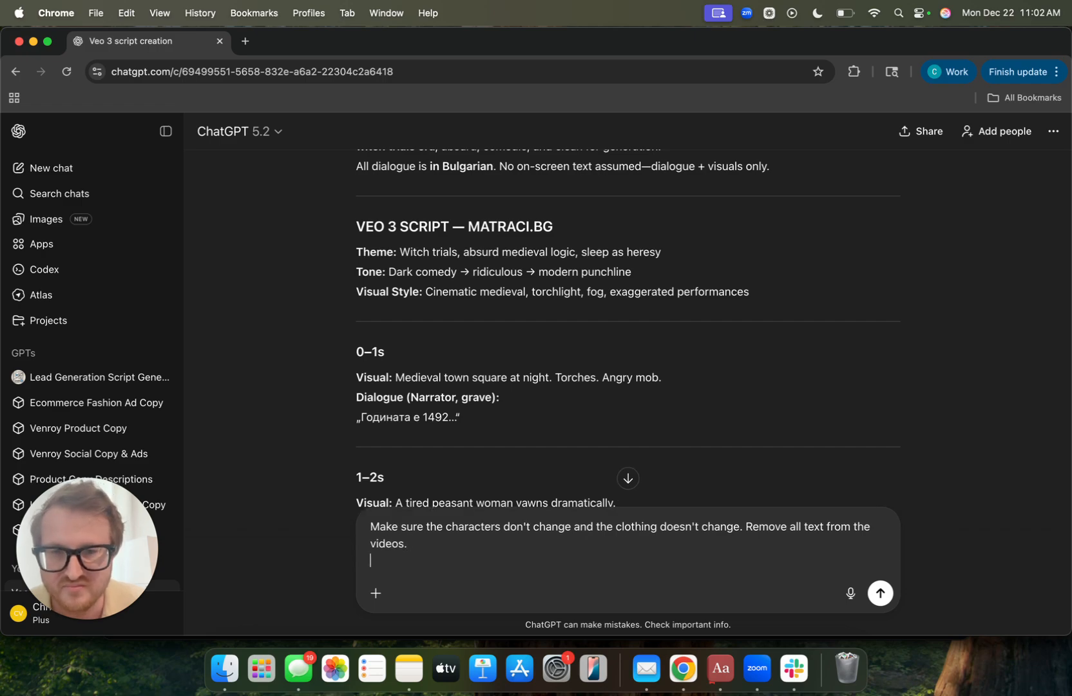
key(BackSpace)
key(shift+Return)
key(shift+Return)
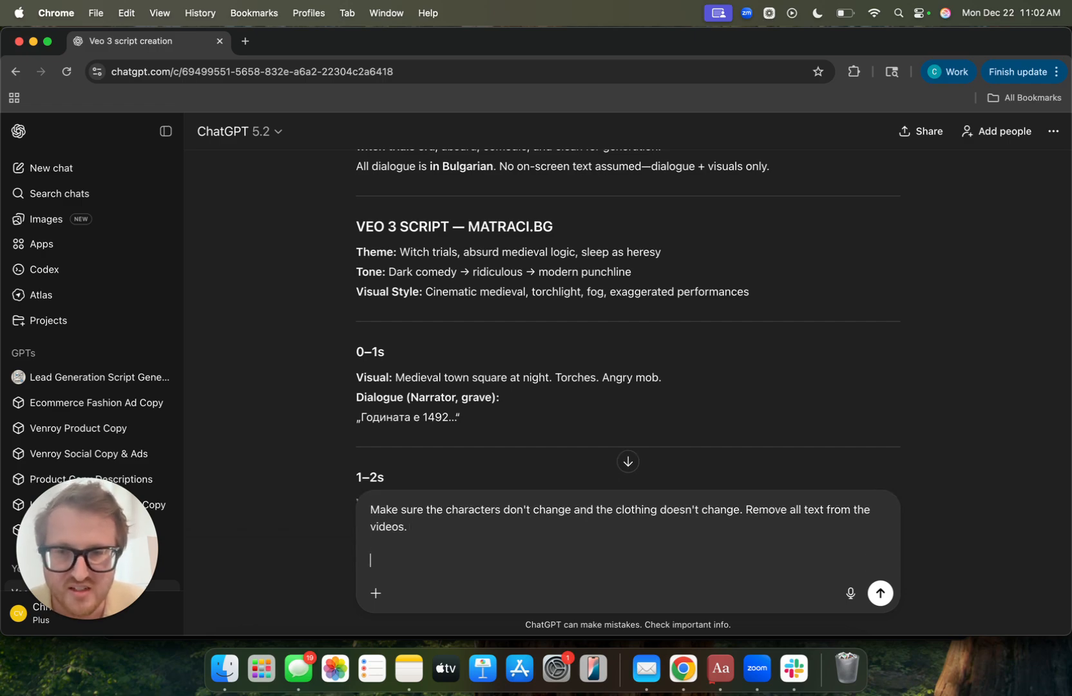
Add to the follow-up message "Make sure the characters are caucasian, and the main character has a mullet."
text(Make sure d)
key(BackSpace)
text(the)
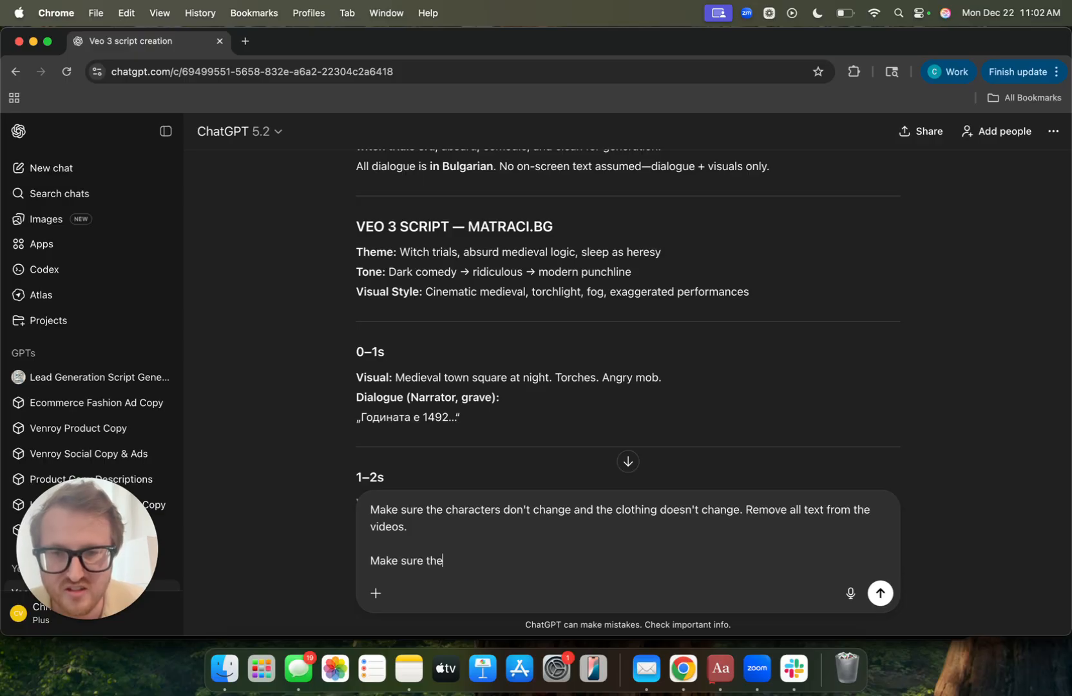
text( videos.  Make sure the characters are ca)
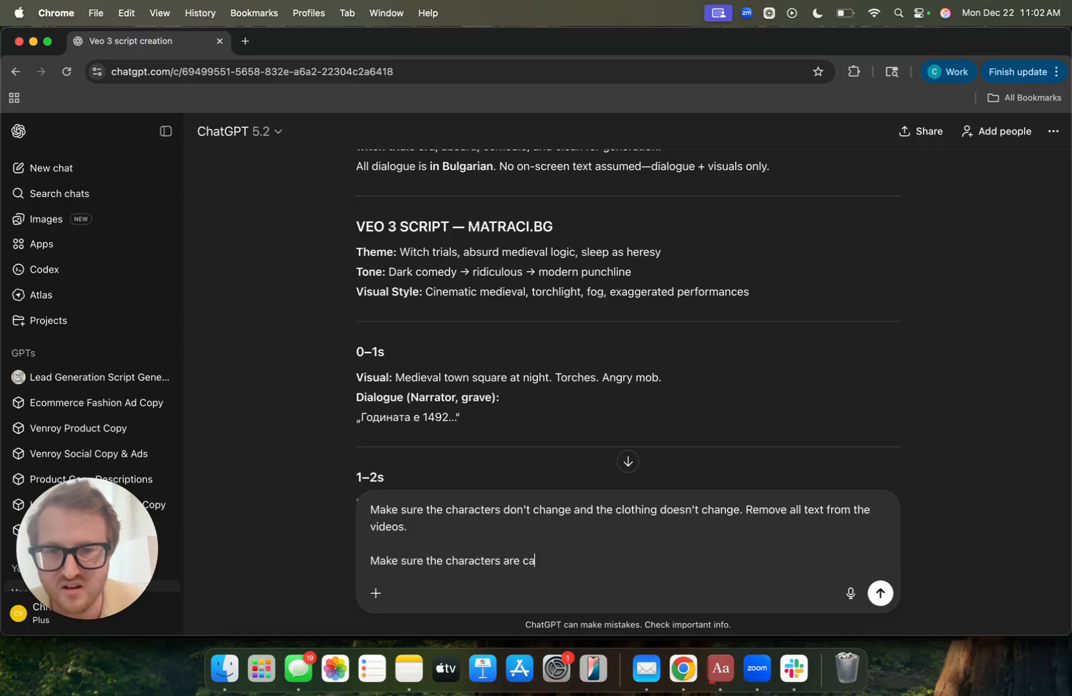
text(ucasian, and )
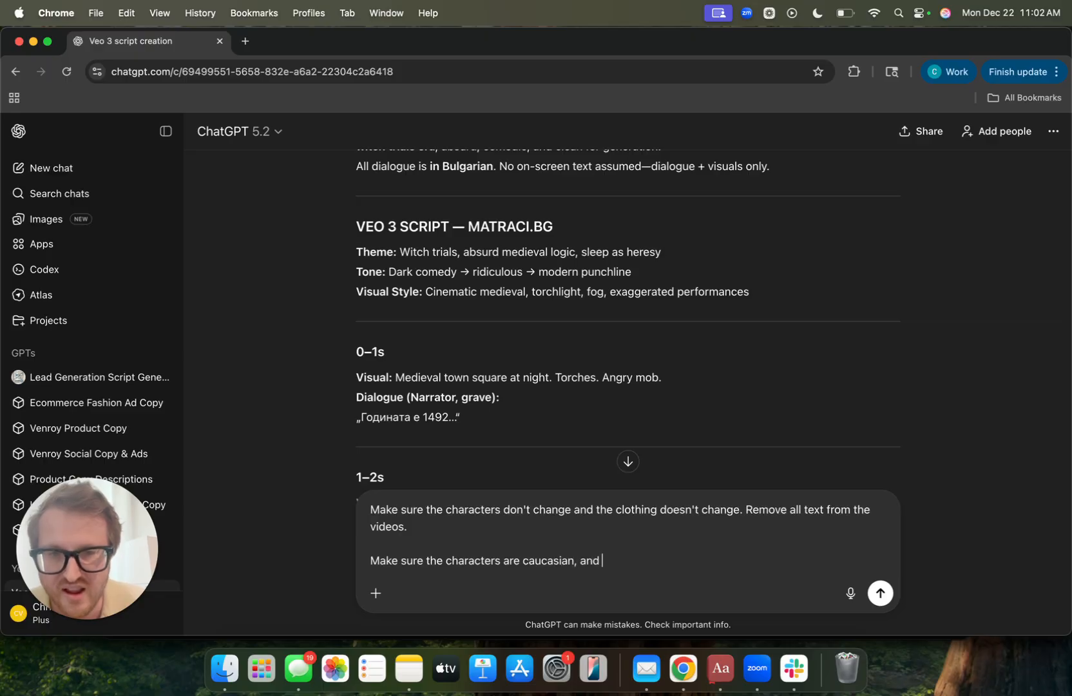
text(the main chara)
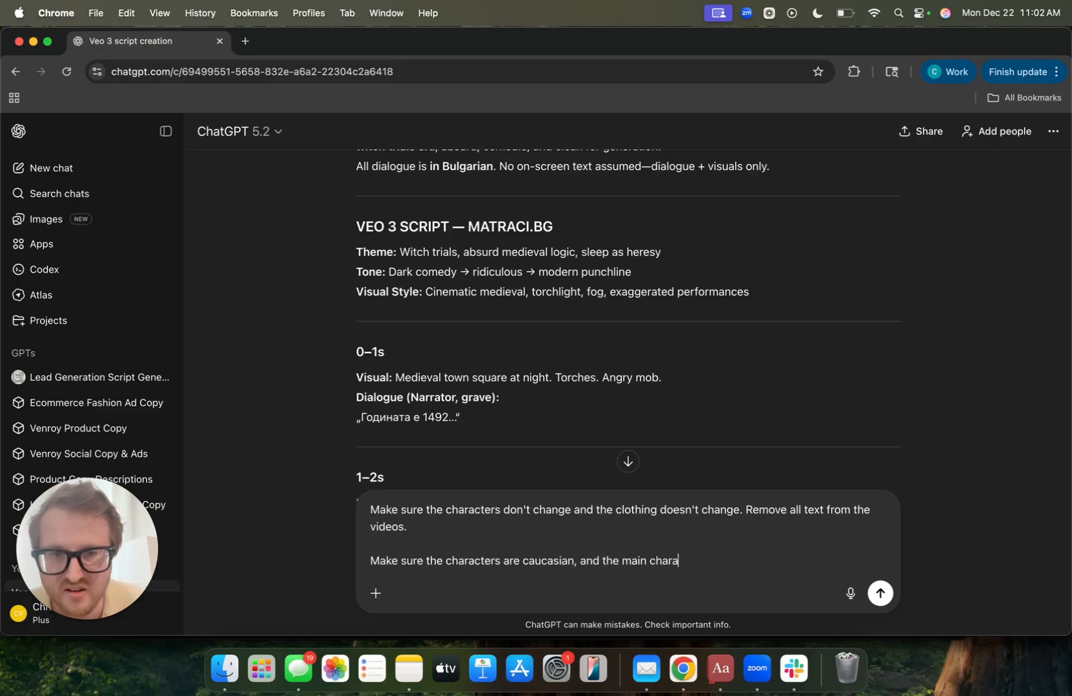
text(cter has a mullet.)
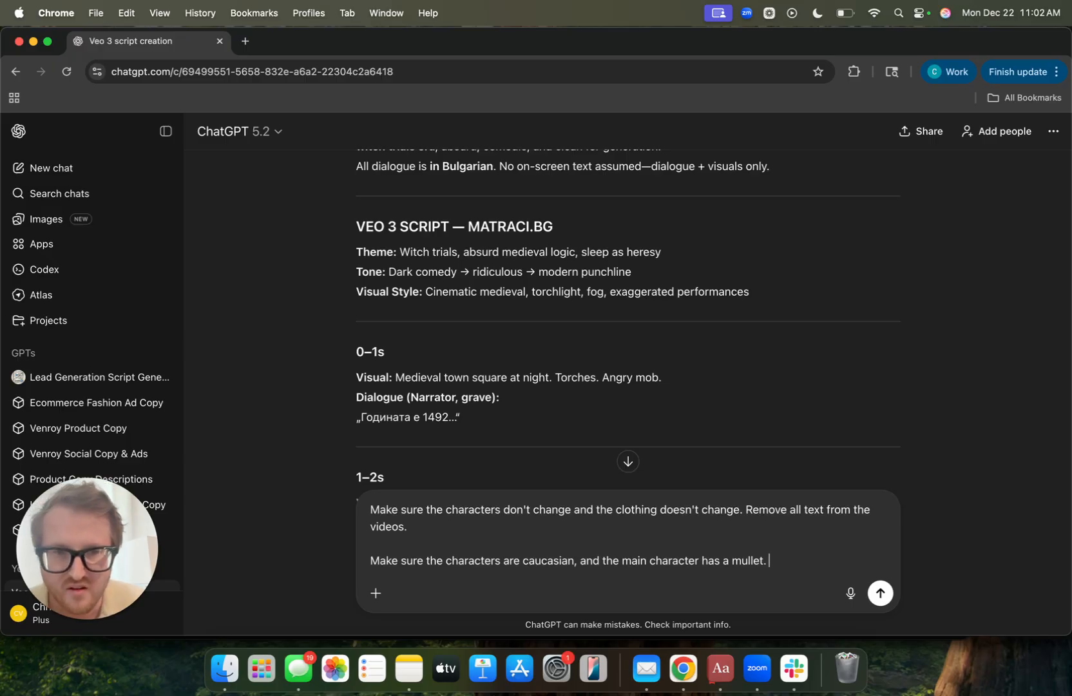
Add a separate final paragraph reading "Also include the theme of a burning mattress." and submit the follow-up message
key(shift+Return)
key(shift+Return)
text(Also include the theme of a burning mattress.)
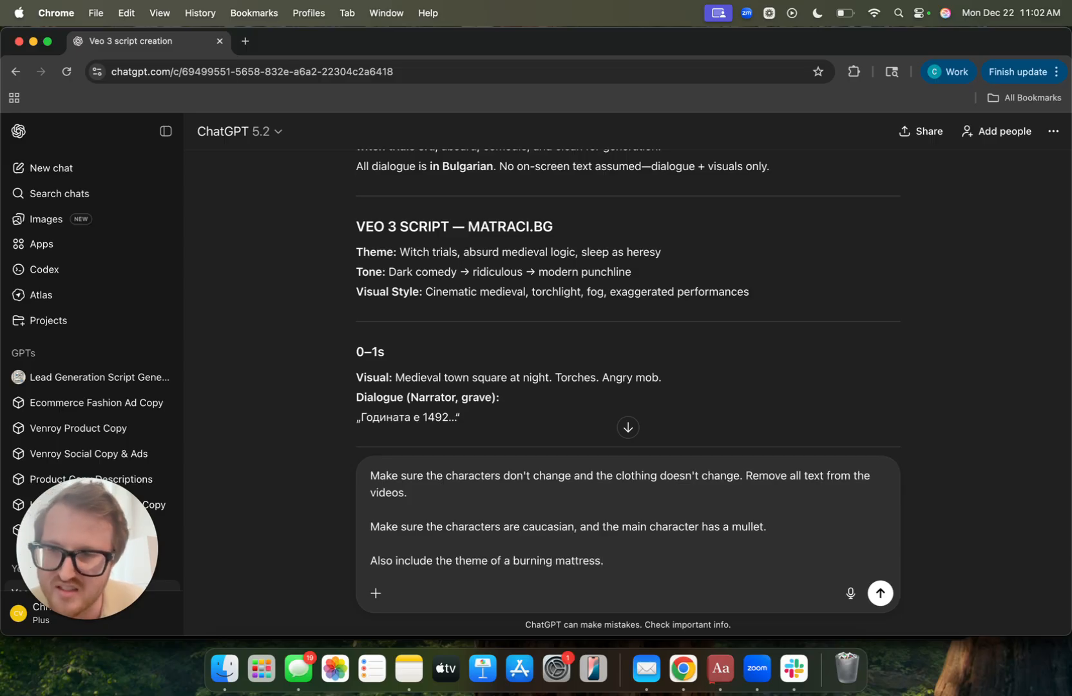
key(Return)
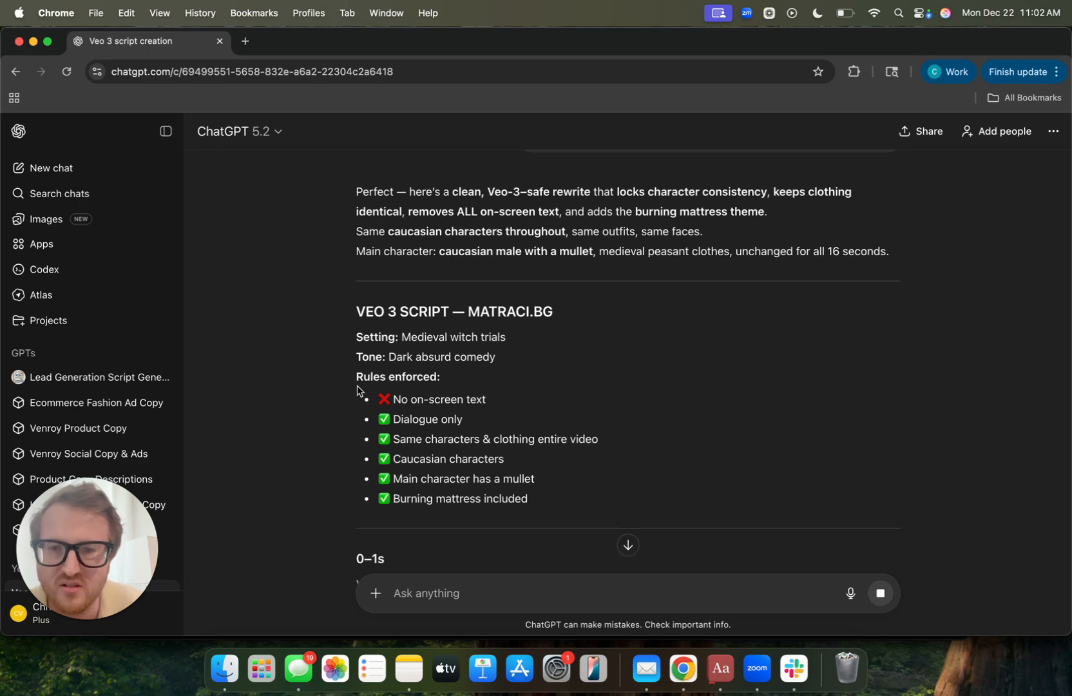
Select and copy the rewritten script from the heading "VEO 3 SCRIPT — MATRACI.BG" through the end of the 6–7s scene
scroll(599, 406, down, 5)
scroll(366, 337, up, 3)
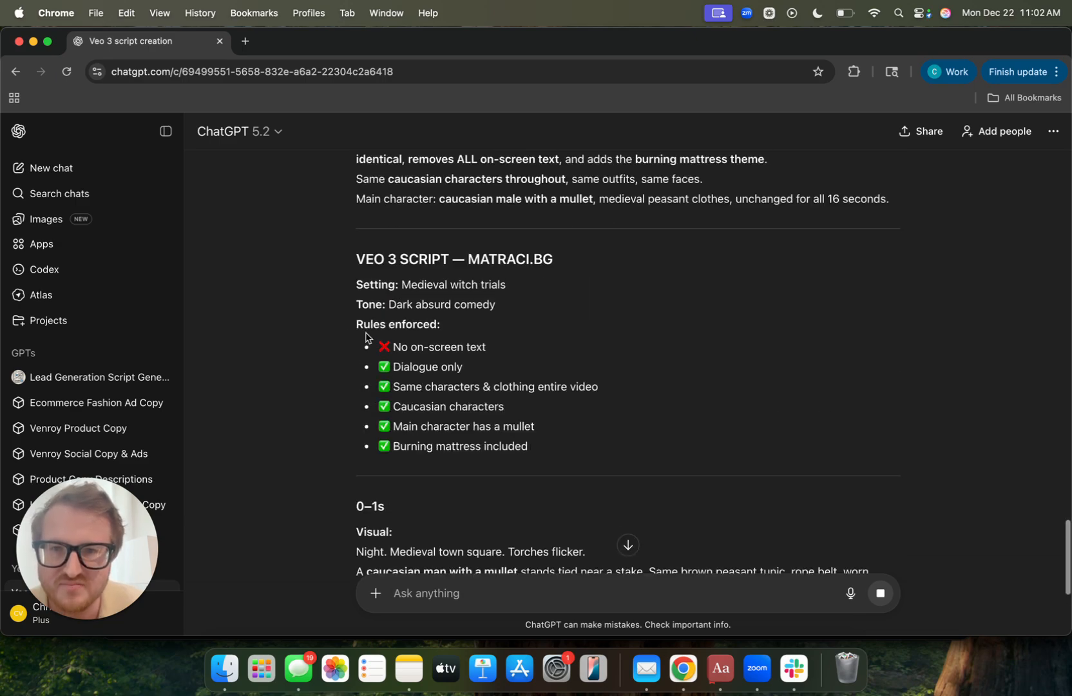
scroll(349, 473, down, 3)
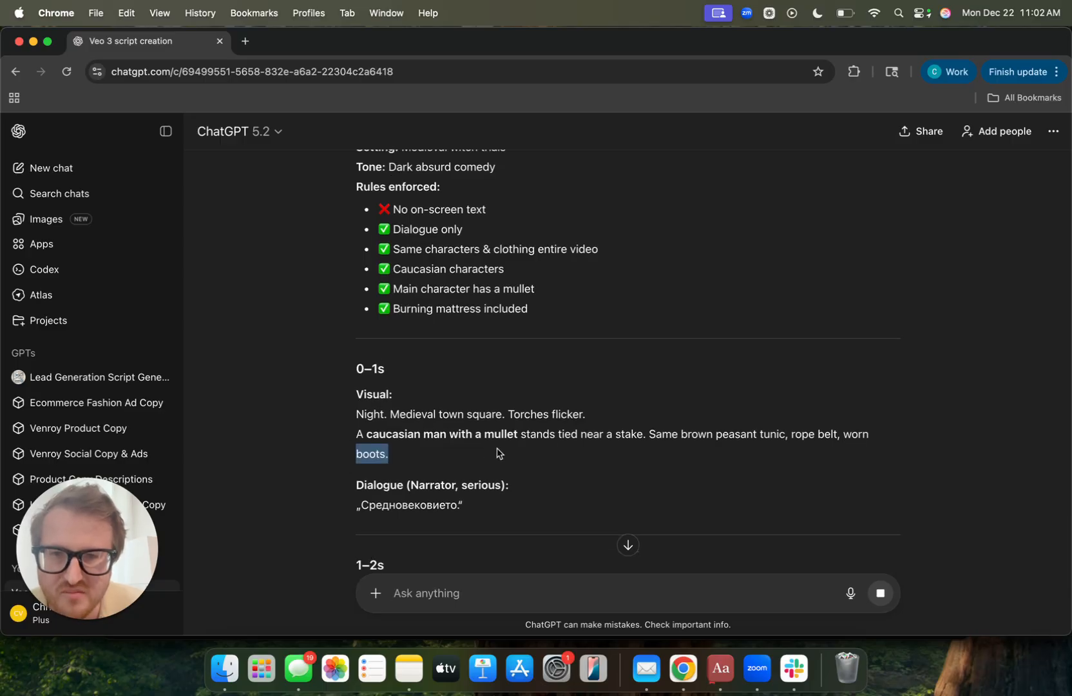
drag(496, 453, 343, 400)
click(342, 400)
scroll(338, 403, up, 4)
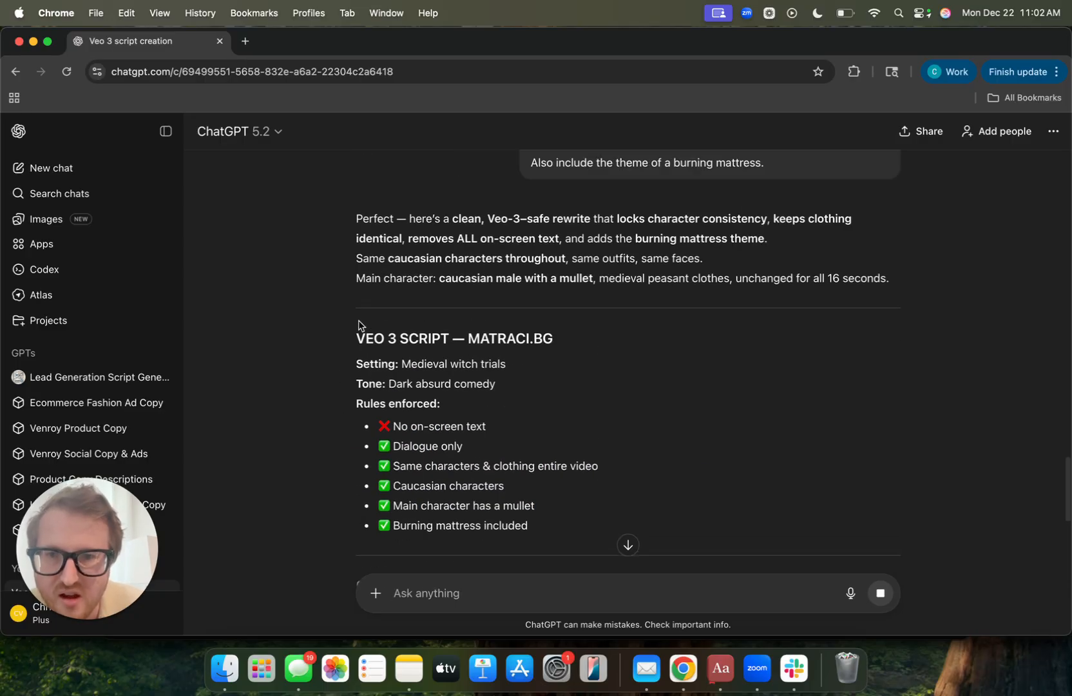
drag(353, 333, 532, 496)
drag(507, 629, 511, 453)
drag(570, 375, 521, 323)
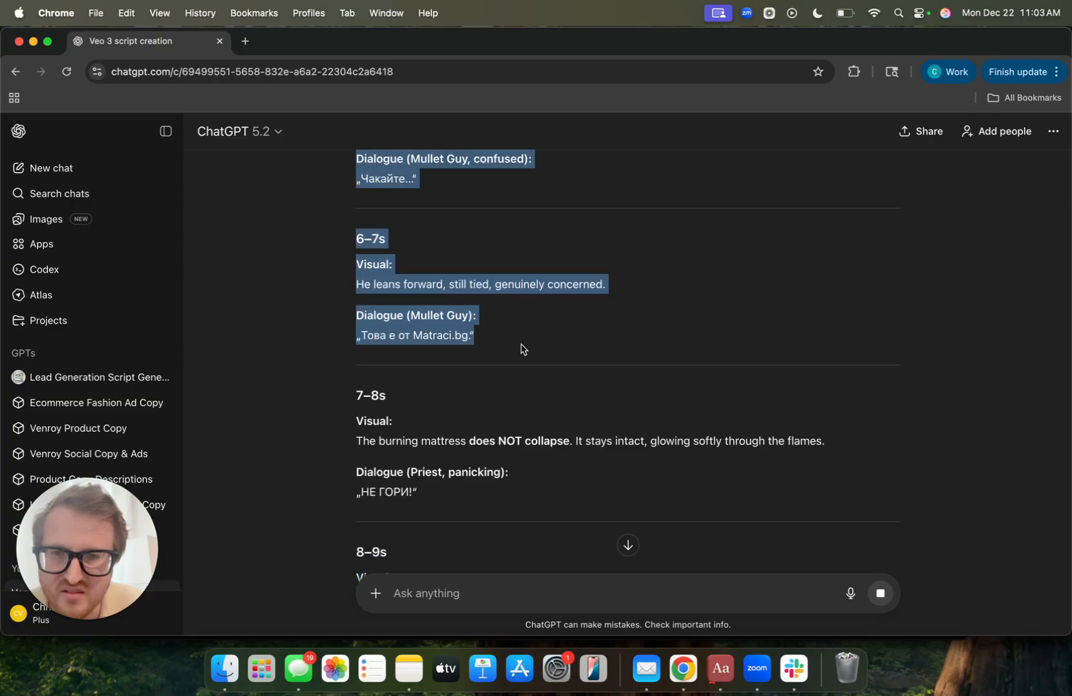
scroll(522, 348, up, 2)
scroll(521, 349, down, 4)
scroll(521, 349, up, 2)
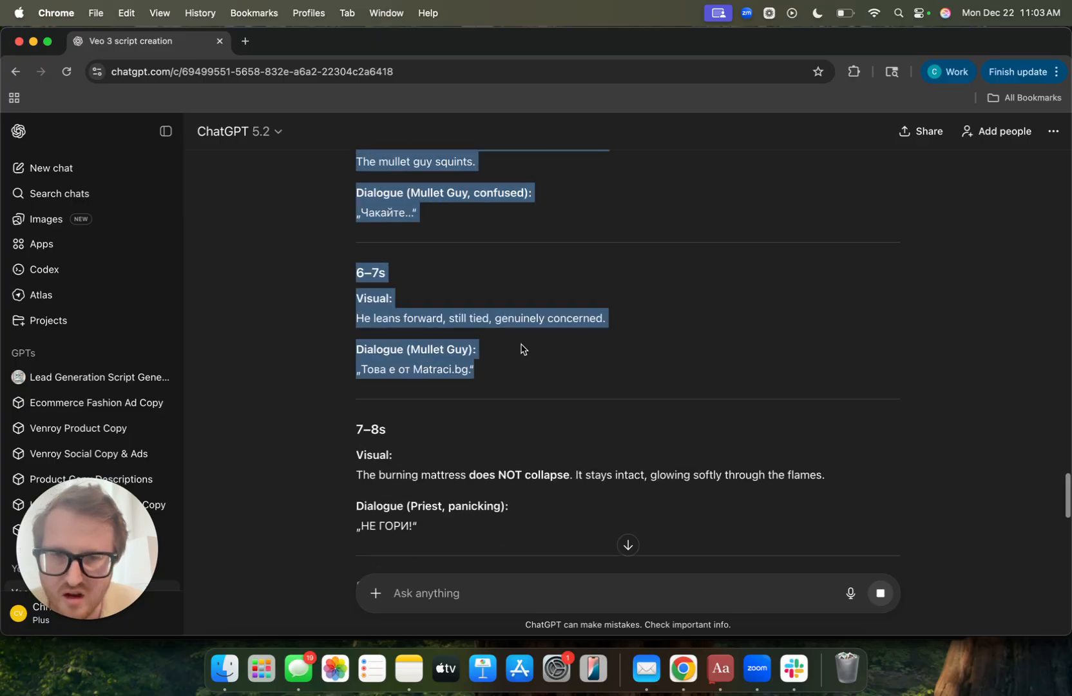
Switch to the Google Flow window and paste the copied script into the text-to-video prompt
key(ctrl+Up)
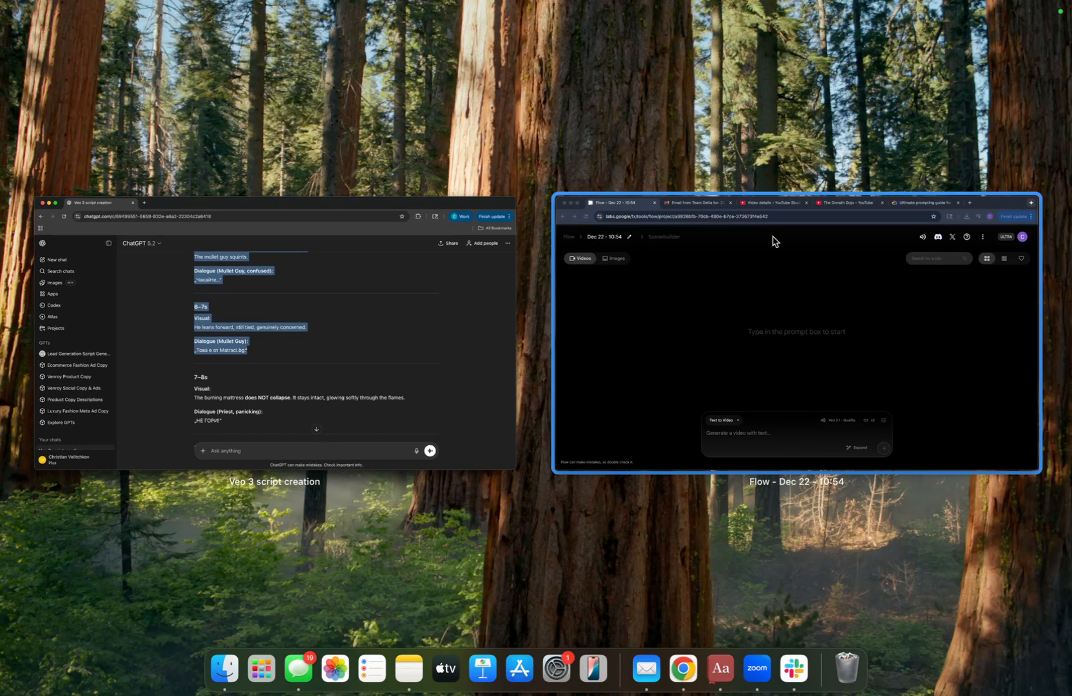
click(772, 239)
key(super+v)
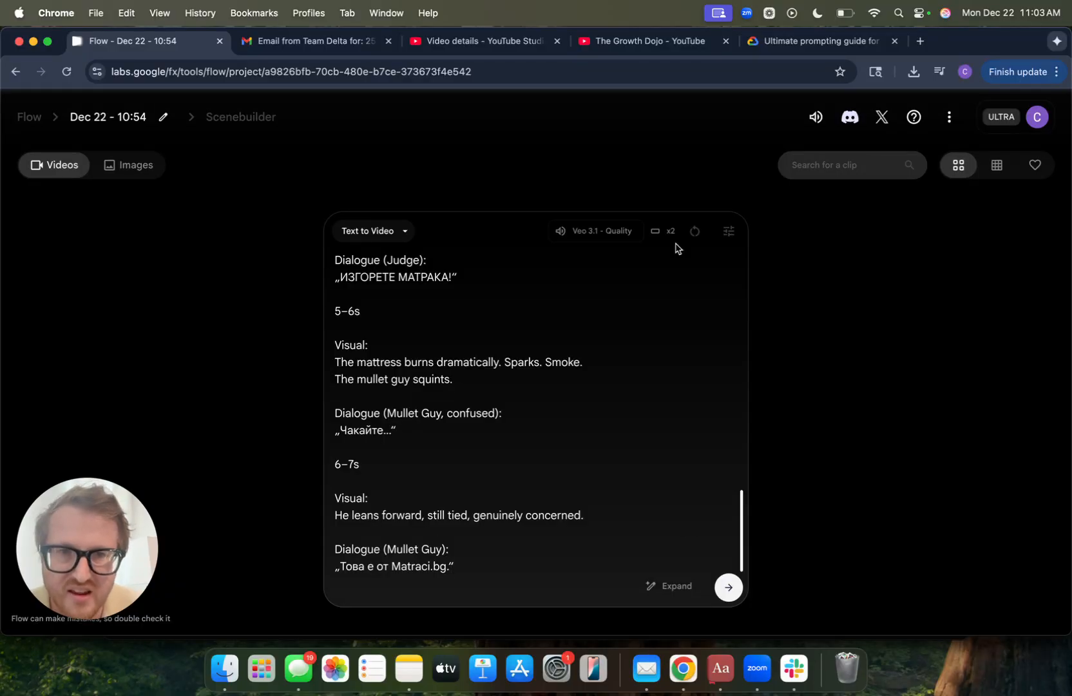
Set the aspect ratio to Portrait (9:16) in the video generation settings
click(726, 234)
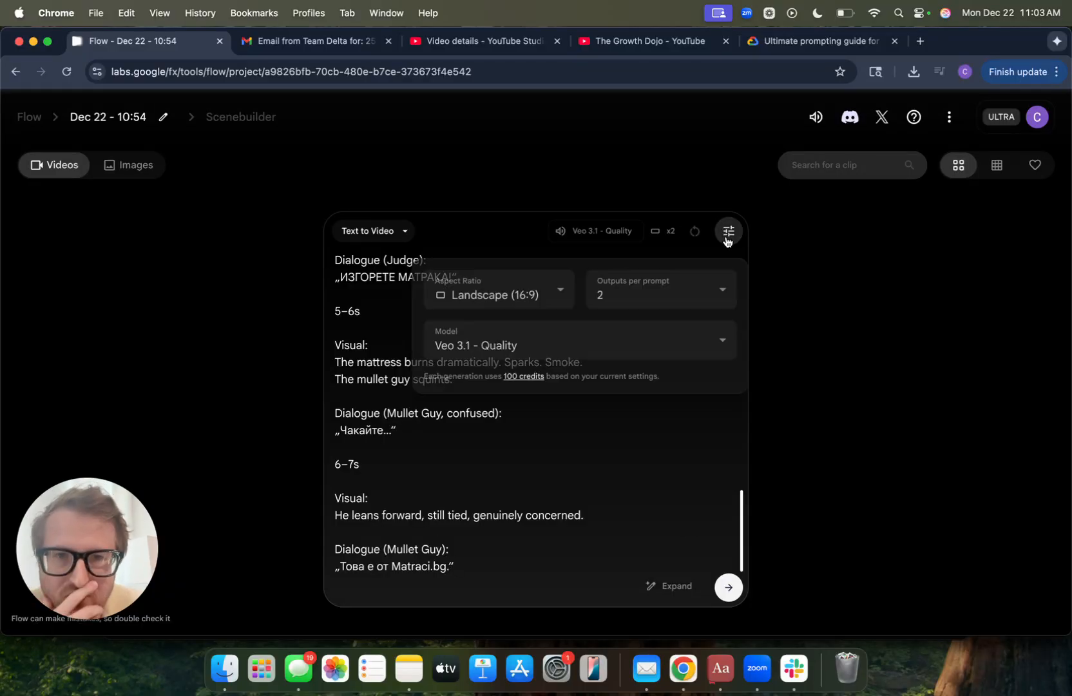
click(507, 296)
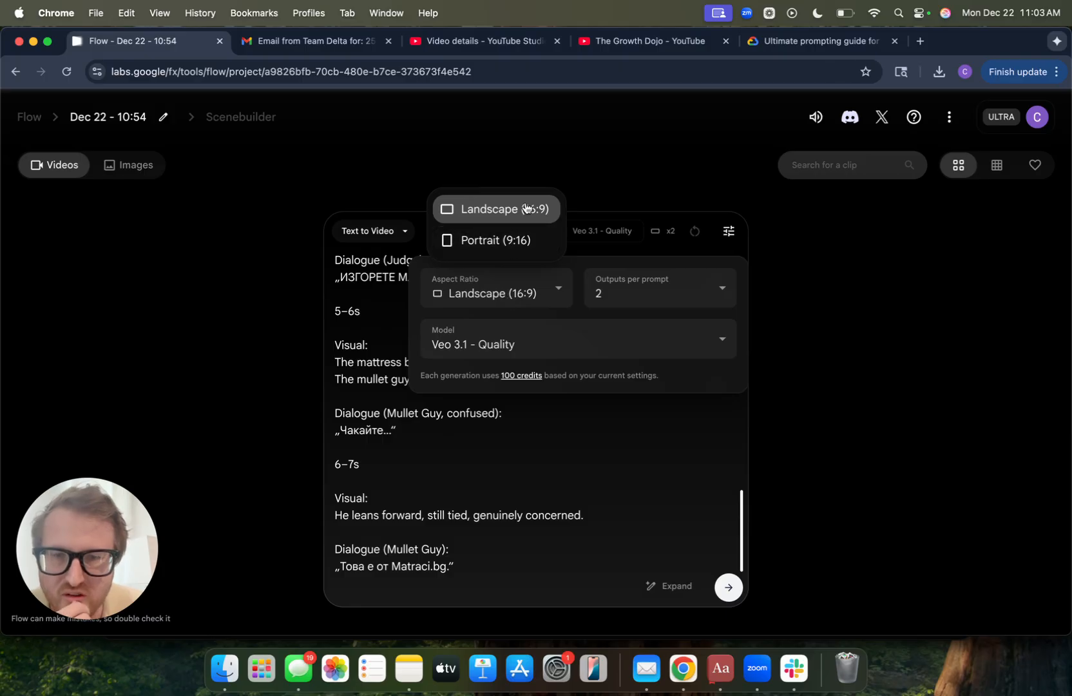
click(500, 242)
click(547, 288)
click(546, 287)
Set the outputs per prompt to 3, keep Veo 3.1 - Quality as the model, and close the generation settings
click(653, 301)
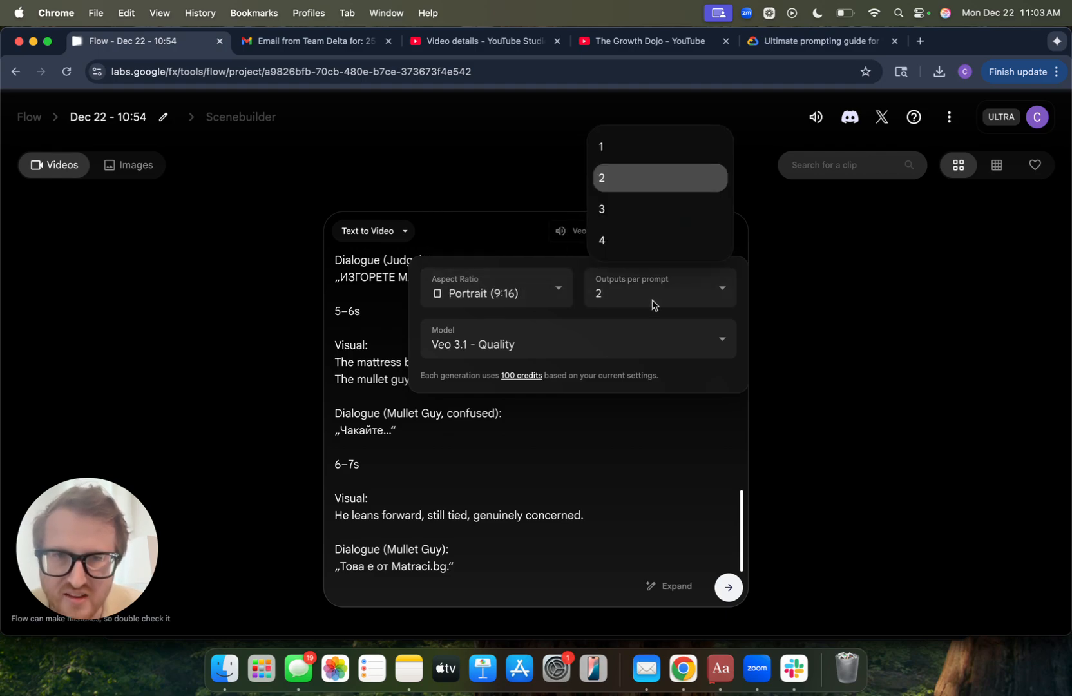
click(657, 210)
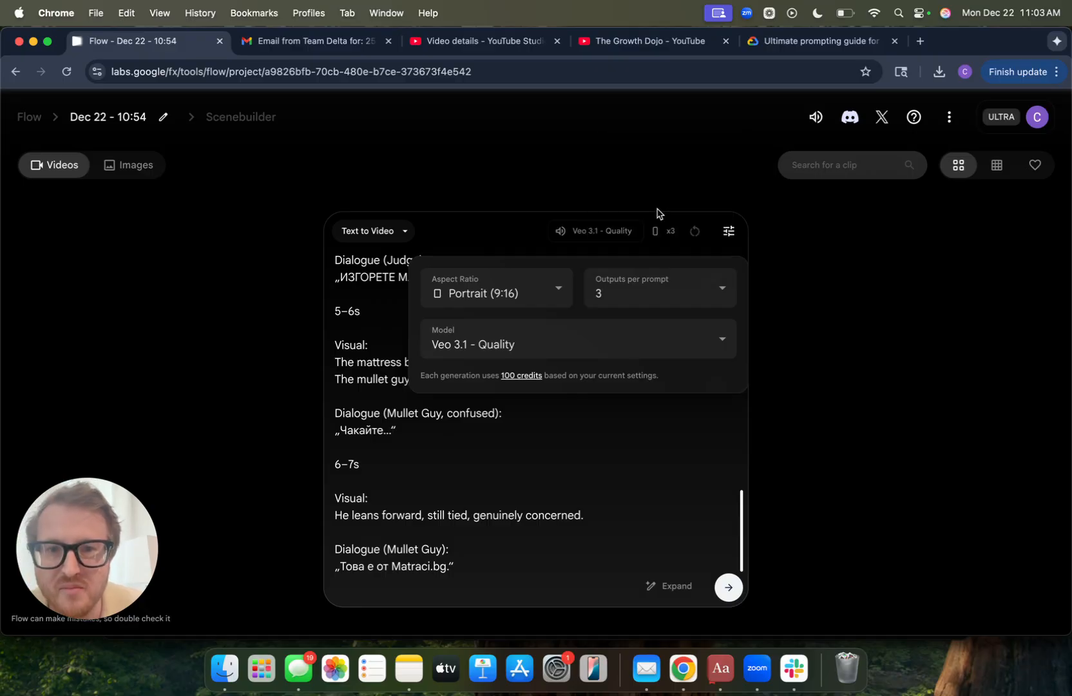
click(548, 342)
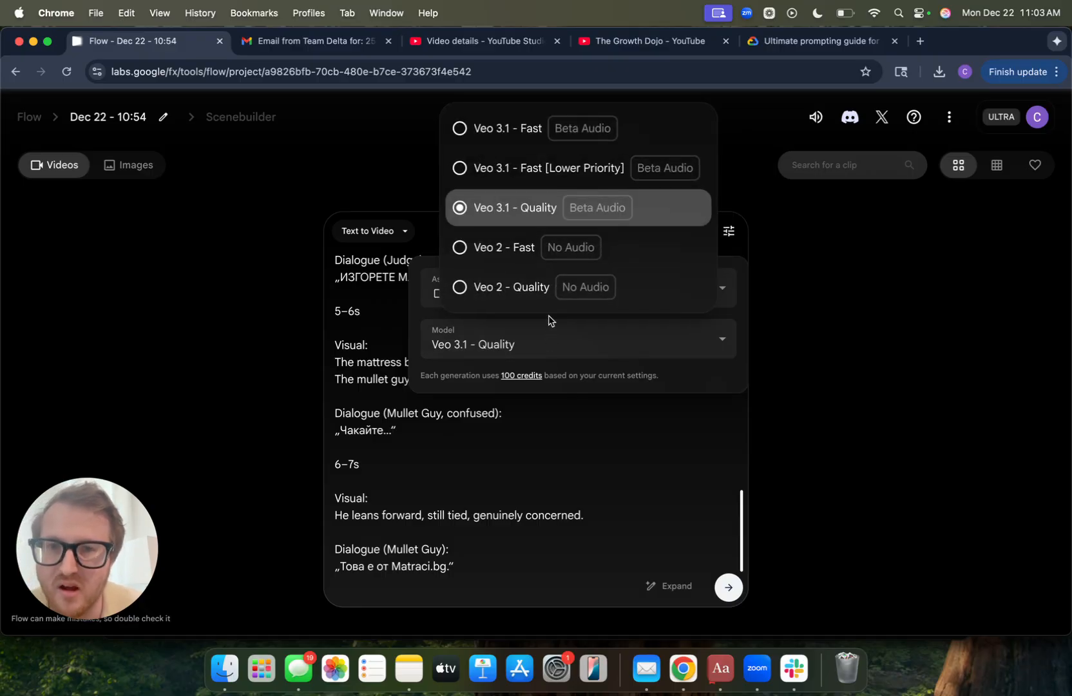
click(535, 340)
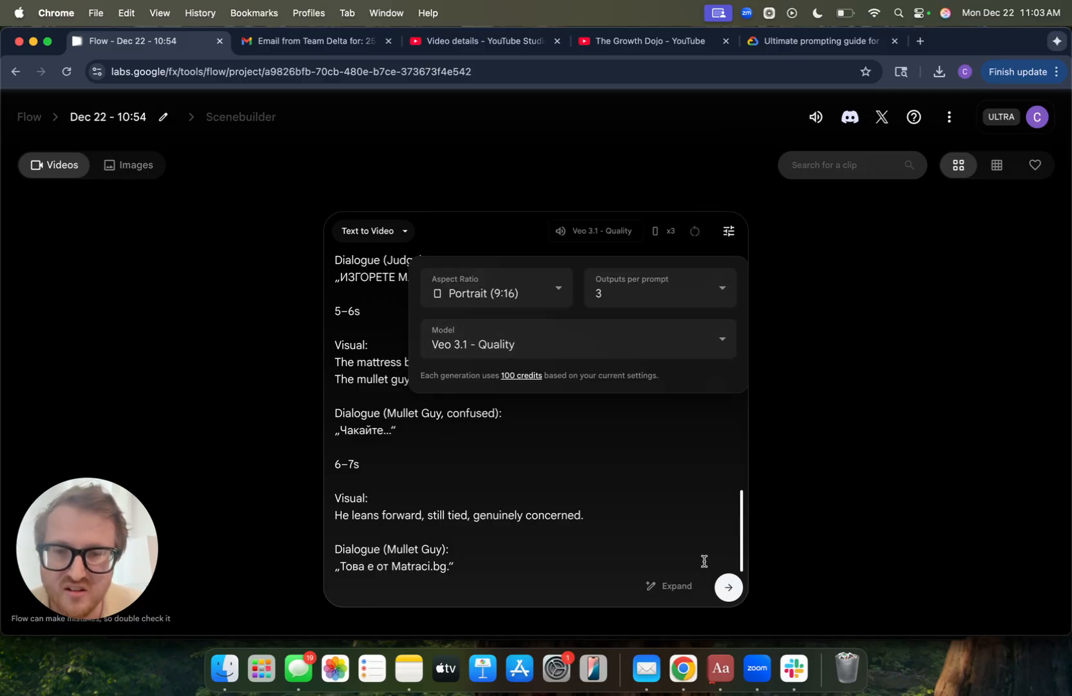
click(649, 516)
Switch to the ChatGPT window and check the remainder of the script beyond the 6–7s scene
key(ctrl+Down)
click(689, 352)
scroll(633, 457, down, 7)
scroll(631, 456, down, 10)
scroll(558, 223, up, 20)
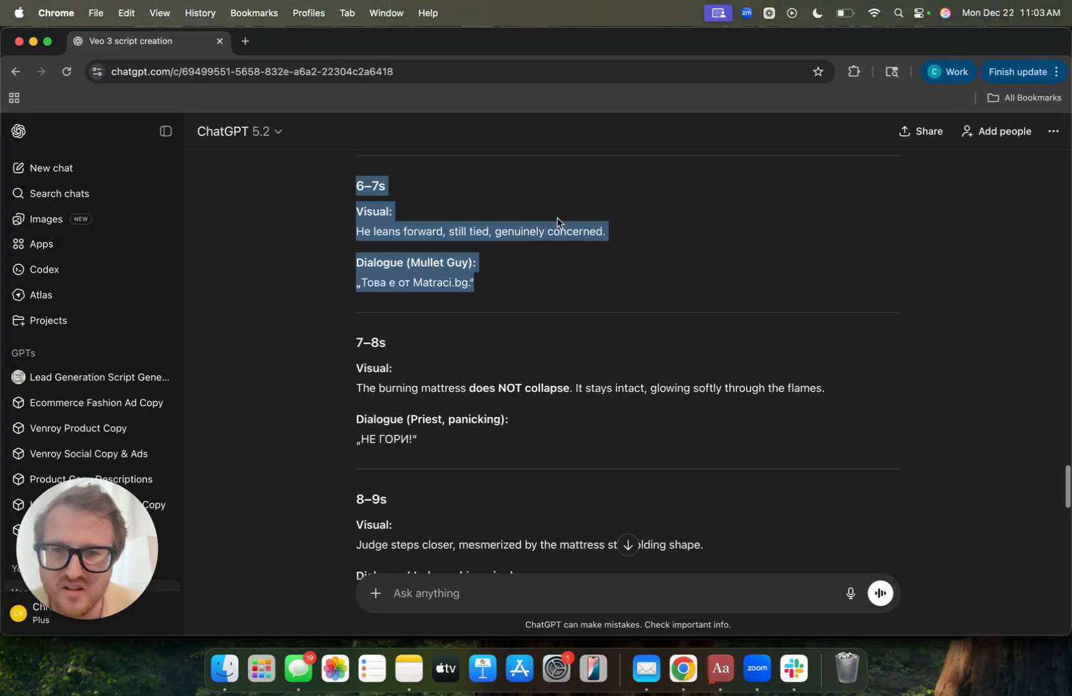
scroll(557, 223, up, 2)
Return to the Google Flow window and generate the videos from the pasted script
key(ctrl+Down)
click(736, 271)
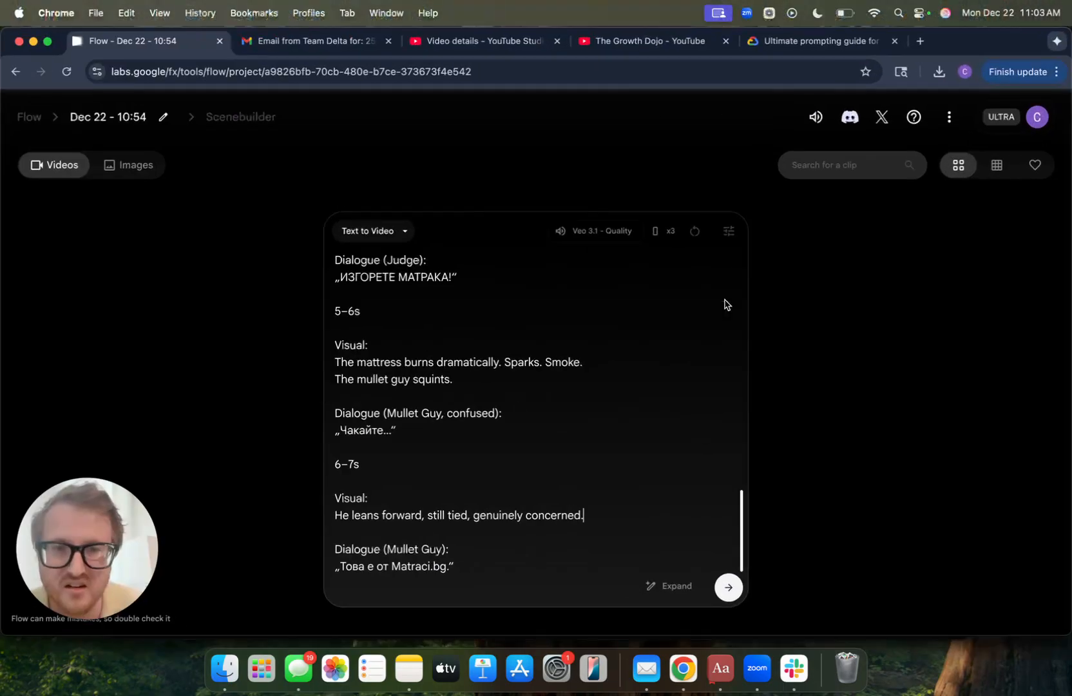
click(730, 593)
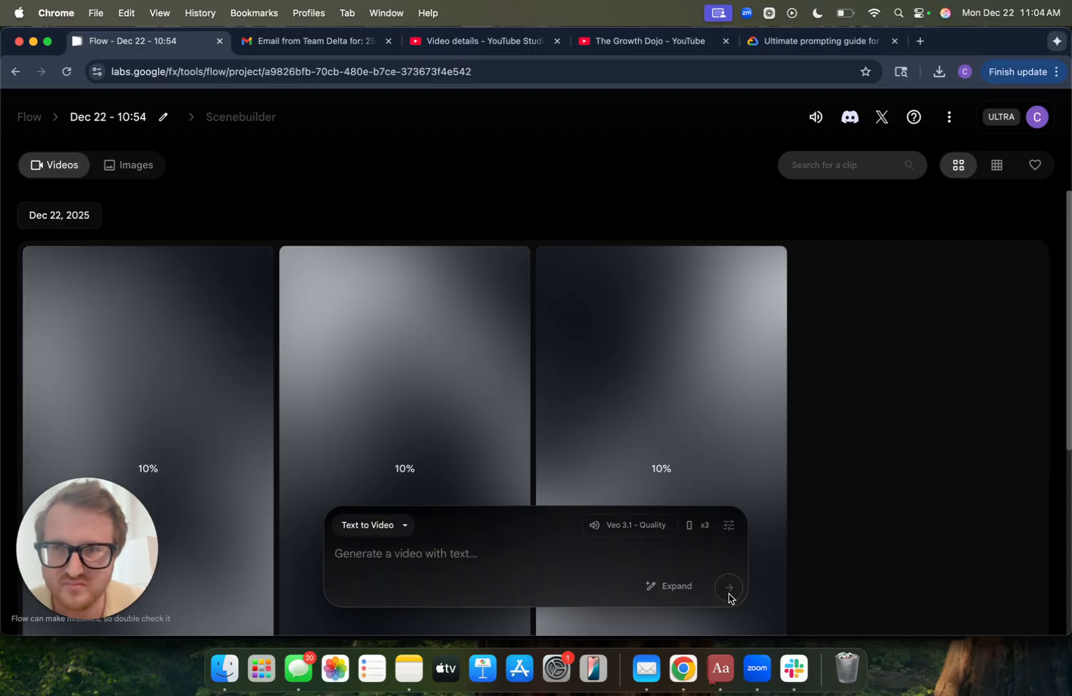
Monitor the generation and preview the finished burning-stake clips to compare them
scroll(631, 342, down, 2)
scroll(632, 342, up, 1)
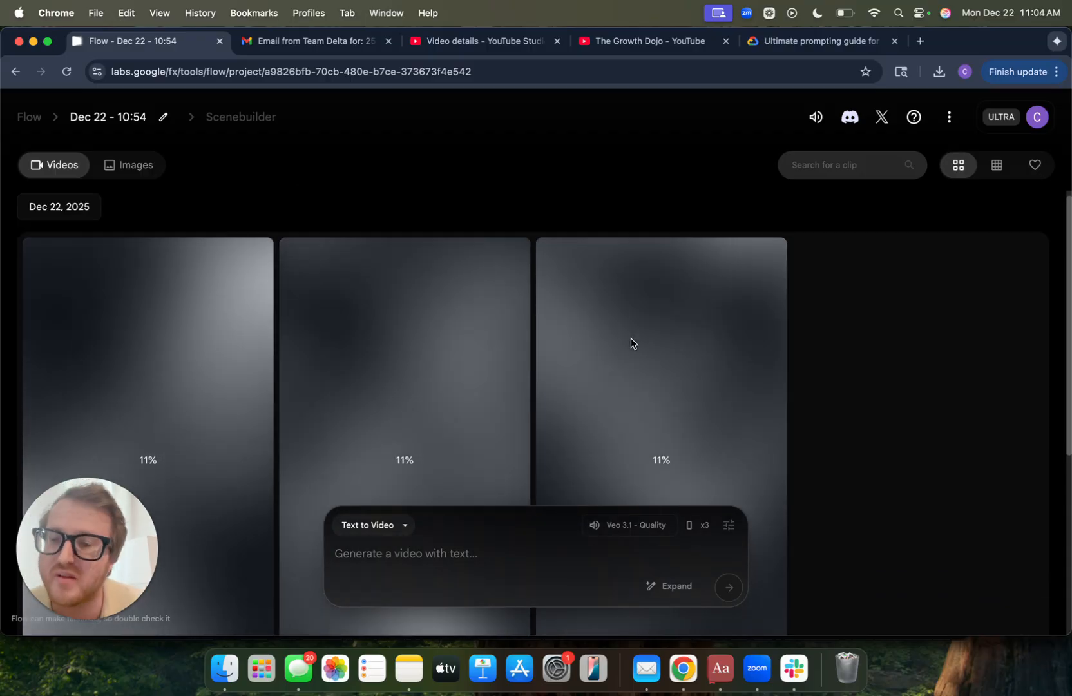
scroll(631, 339, down, 2)
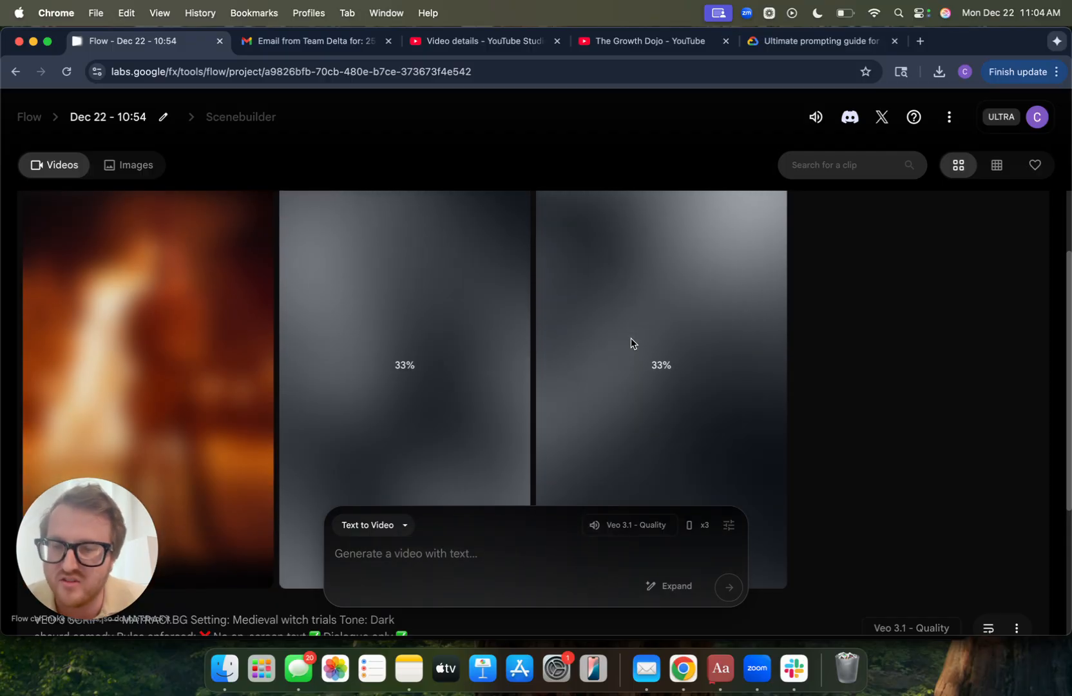
scroll(631, 342, down, 2)
scroll(220, 314, up, 3)
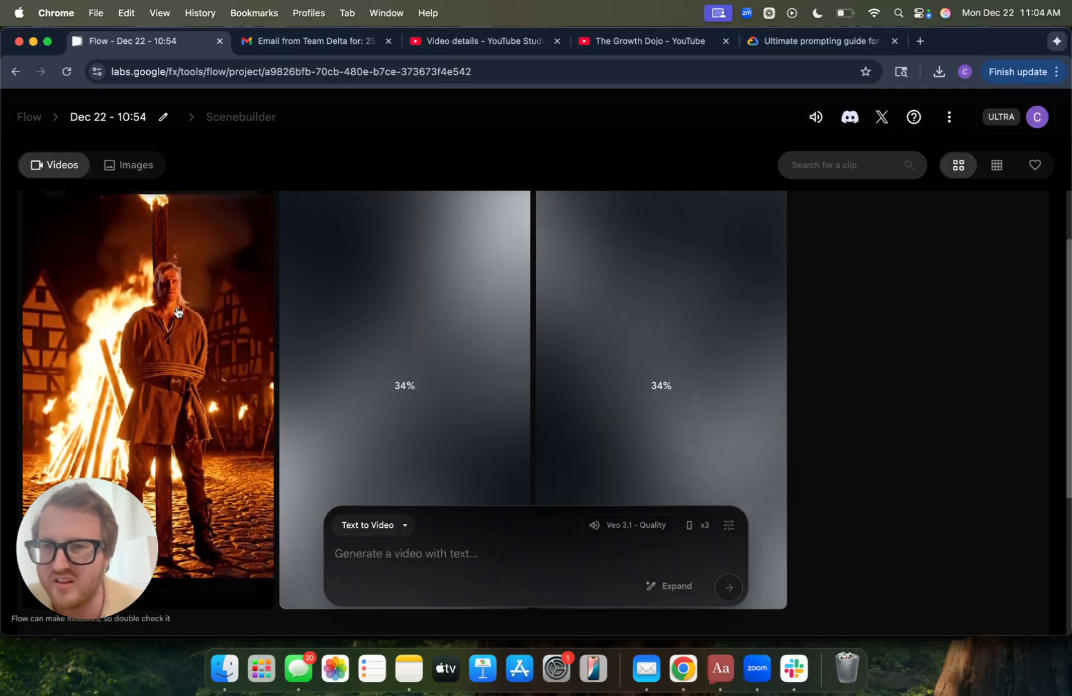
mouse_move(177, 312)
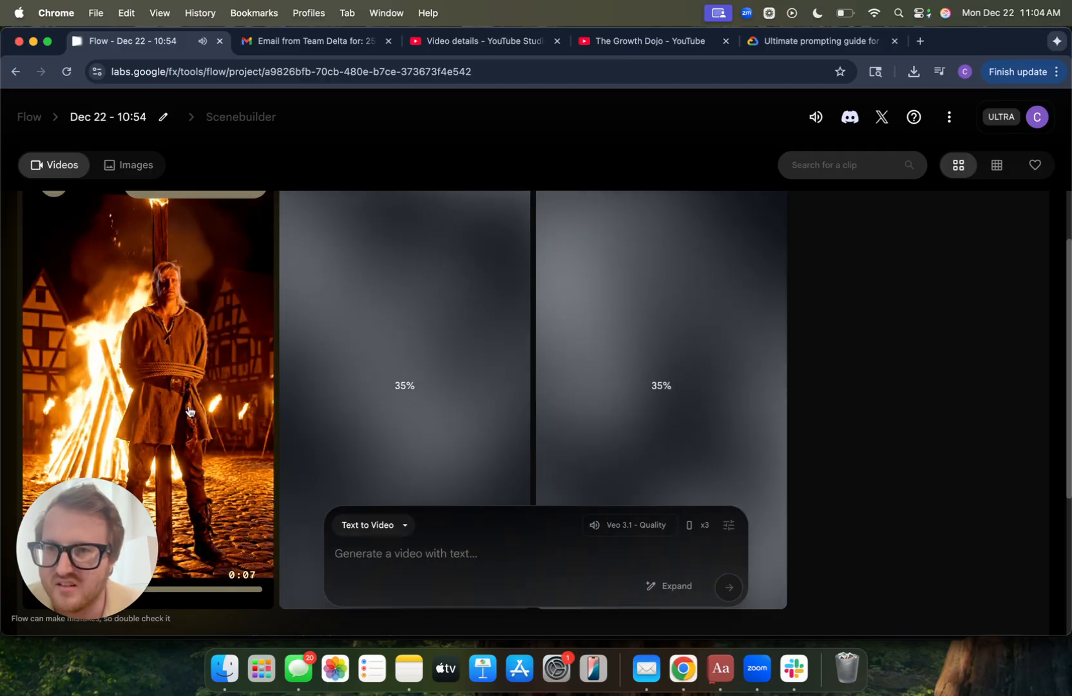
scroll(187, 387, down, 2)
scroll(189, 411, up, 2)
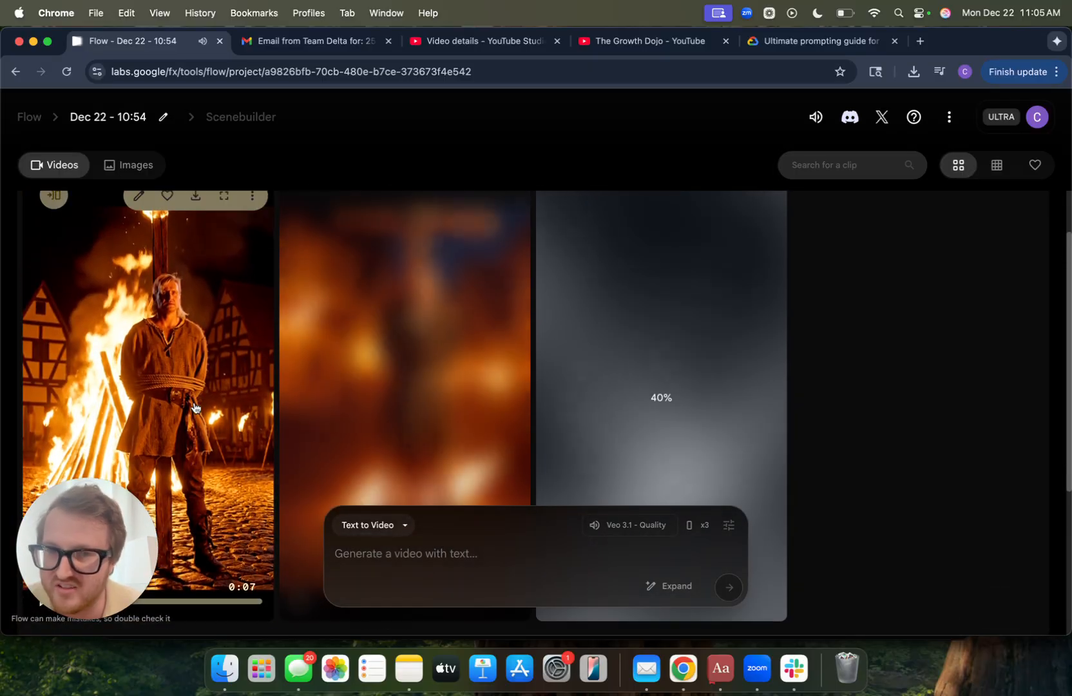
mouse_move(413, 395)
scroll(414, 394, down, 1)
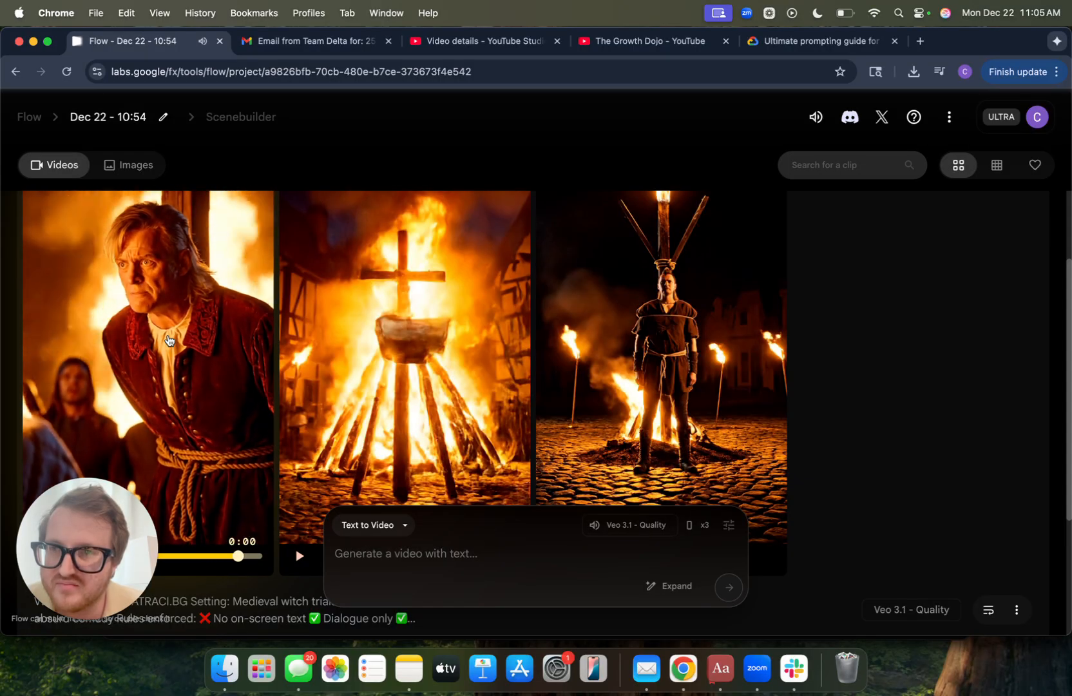
Add the first generated clip to a scene in Scenebuilder and start an Extend shot after it
scroll(154, 303, up, 2)
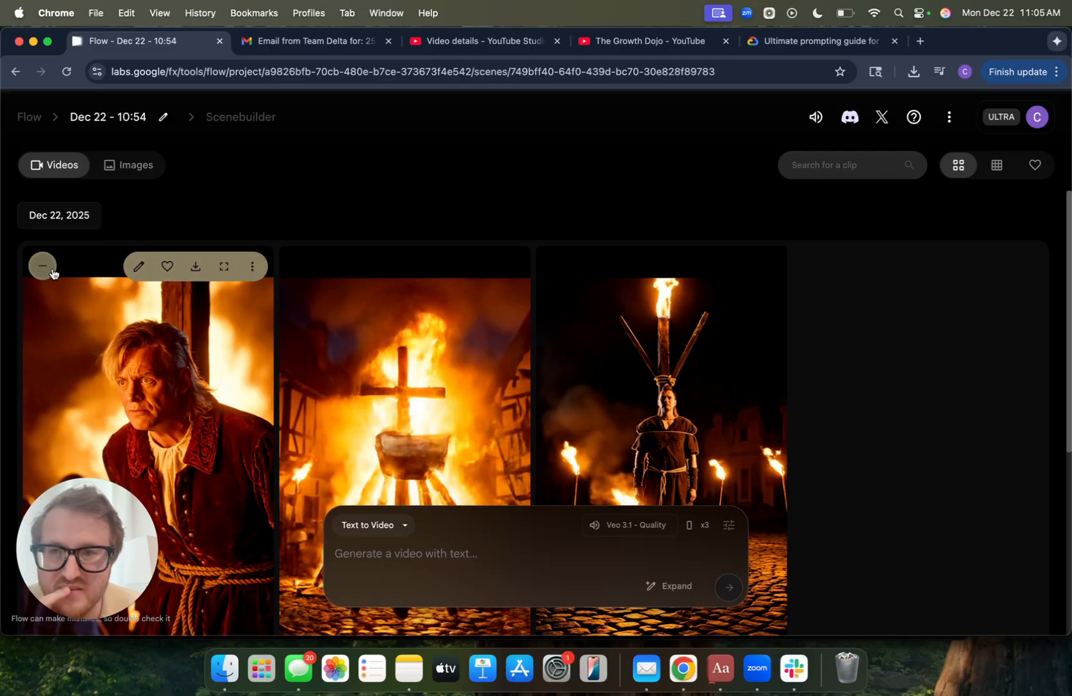
click(51, 271)
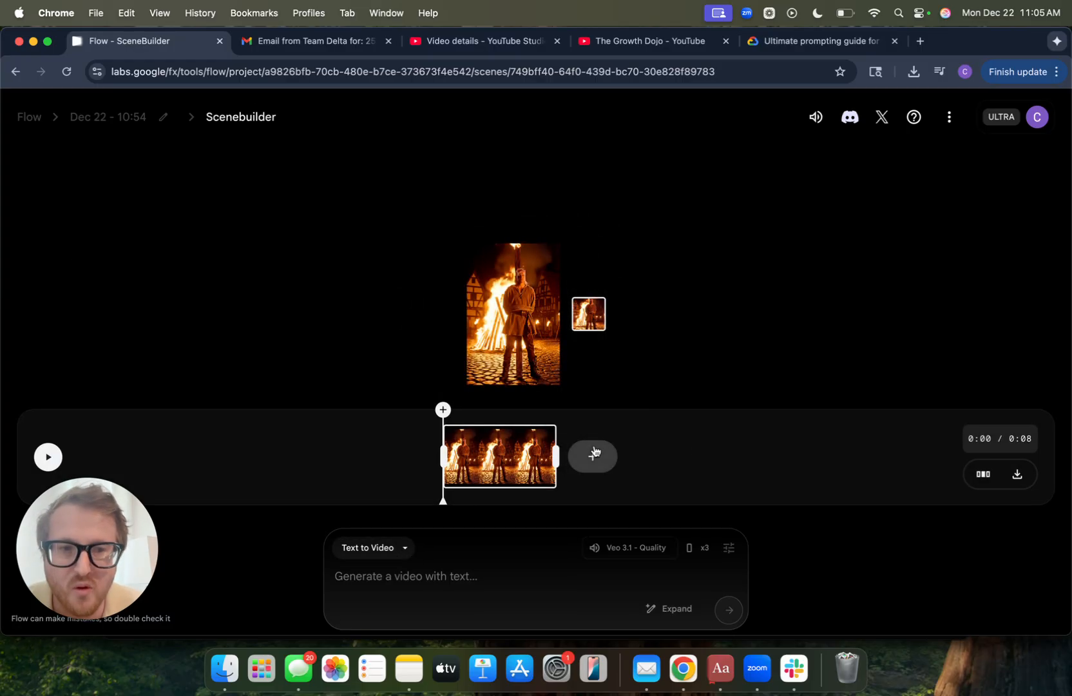
click(577, 418)
Switch to the ChatGPT window and copy the script from the 7–8s scene through the 14–15s scene
key(ctrl+Up)
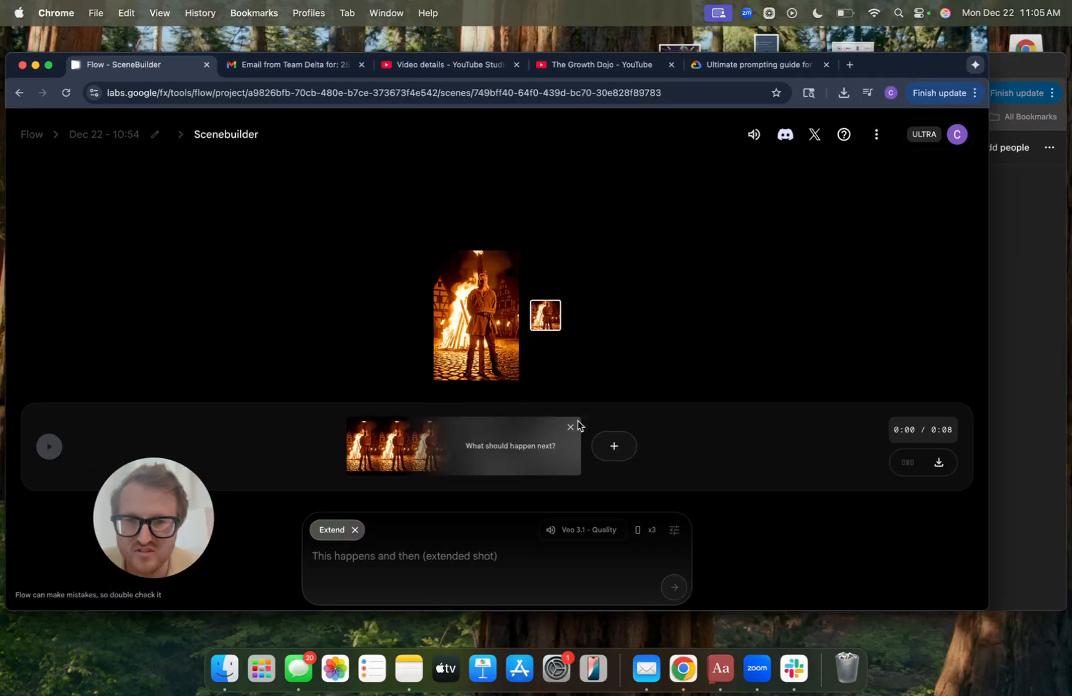
click(688, 256)
drag(343, 401, 449, 522)
drag(452, 606, 536, 231)
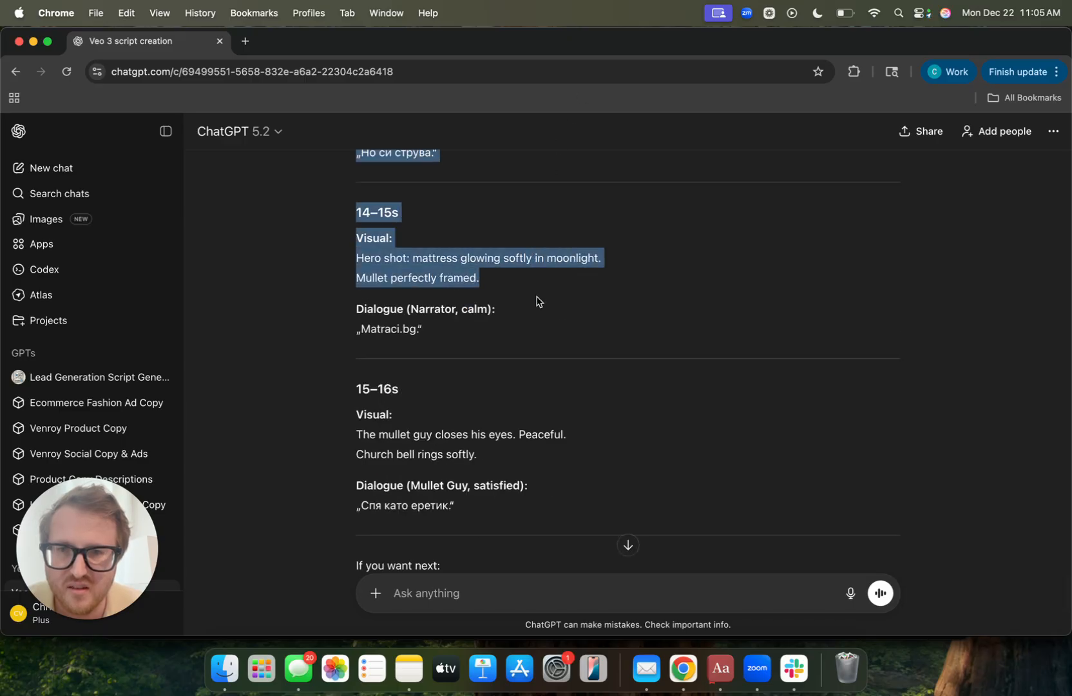
Return to the Google Flow window and paste the copied second part of the script into the Extend prompt
key(ctrl+Up)
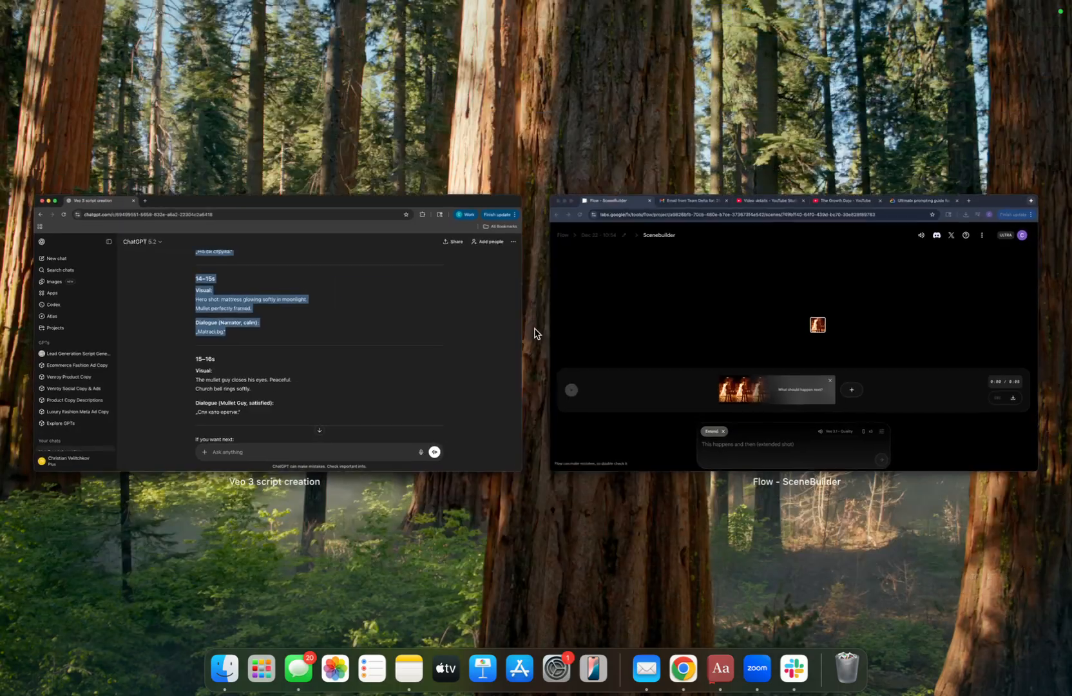
click(639, 278)
scroll(513, 560, up, 10)
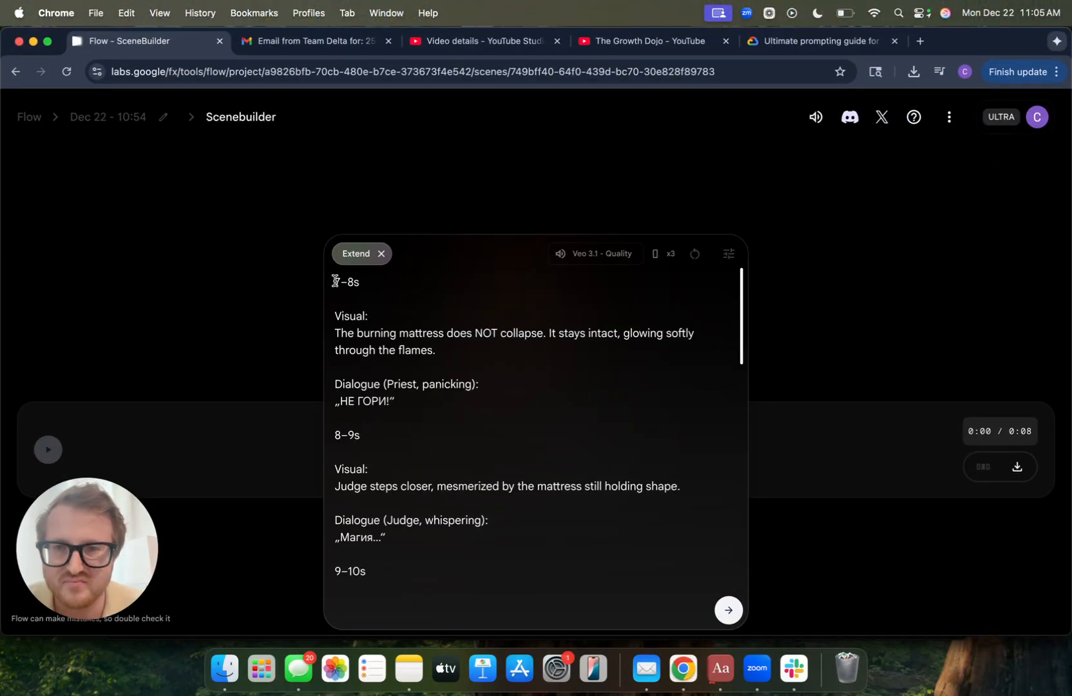
Start the Extend prompt with "Slowly transition to" and generate the extension with two outputs per prompt
scroll(335, 297, up, 2)
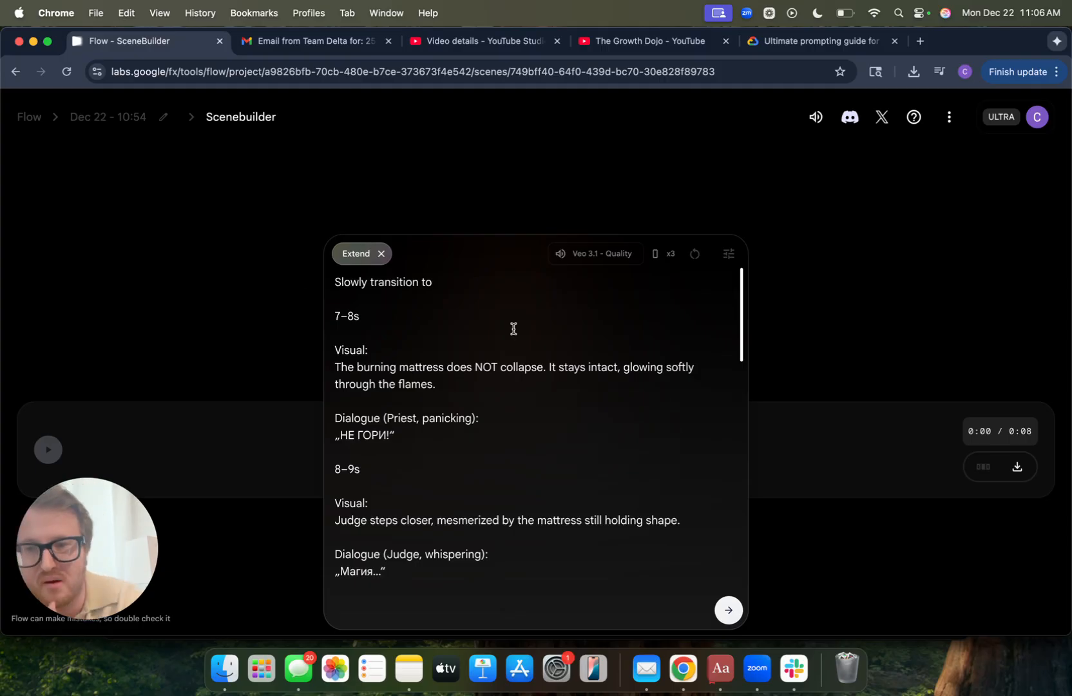
click(727, 252)
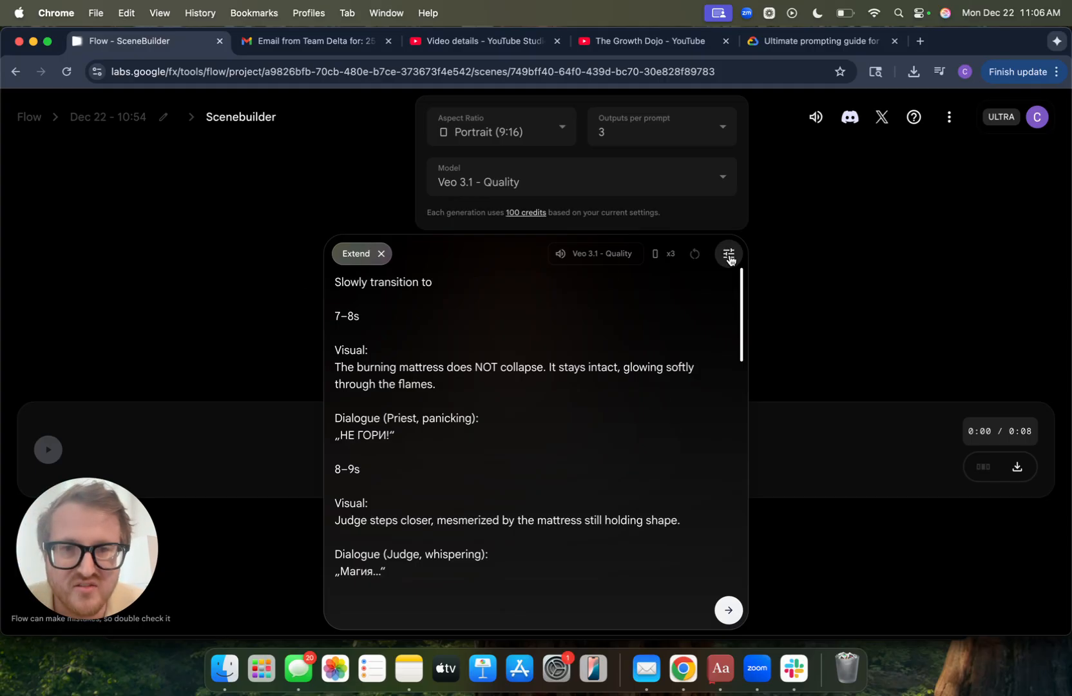
click(602, 132)
click(636, 204)
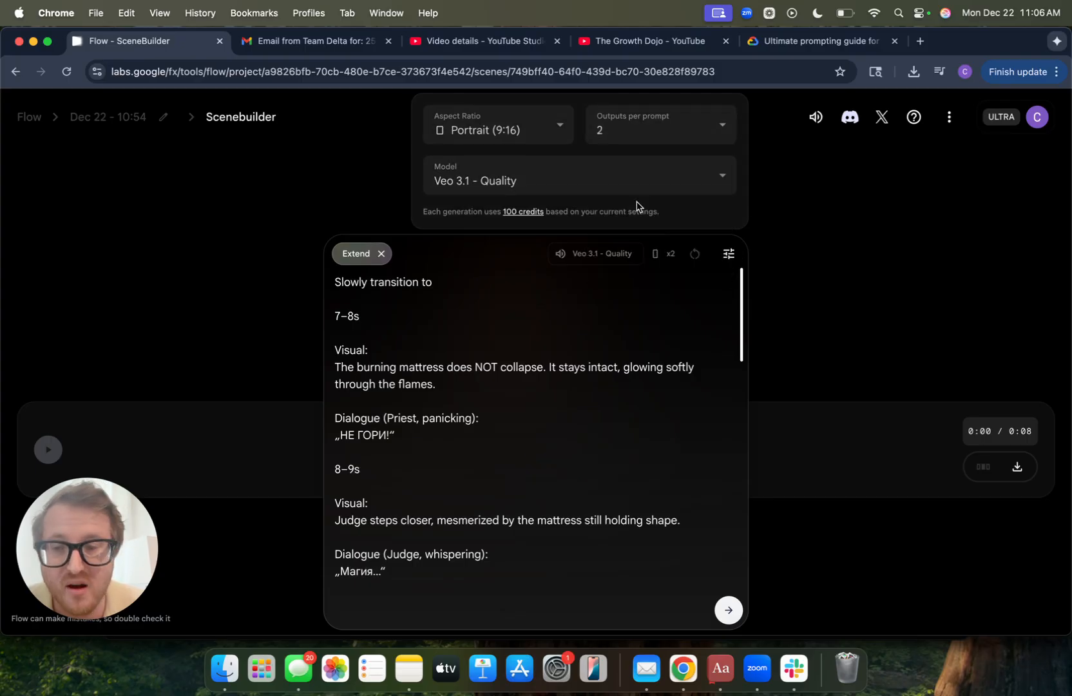
click(572, 381)
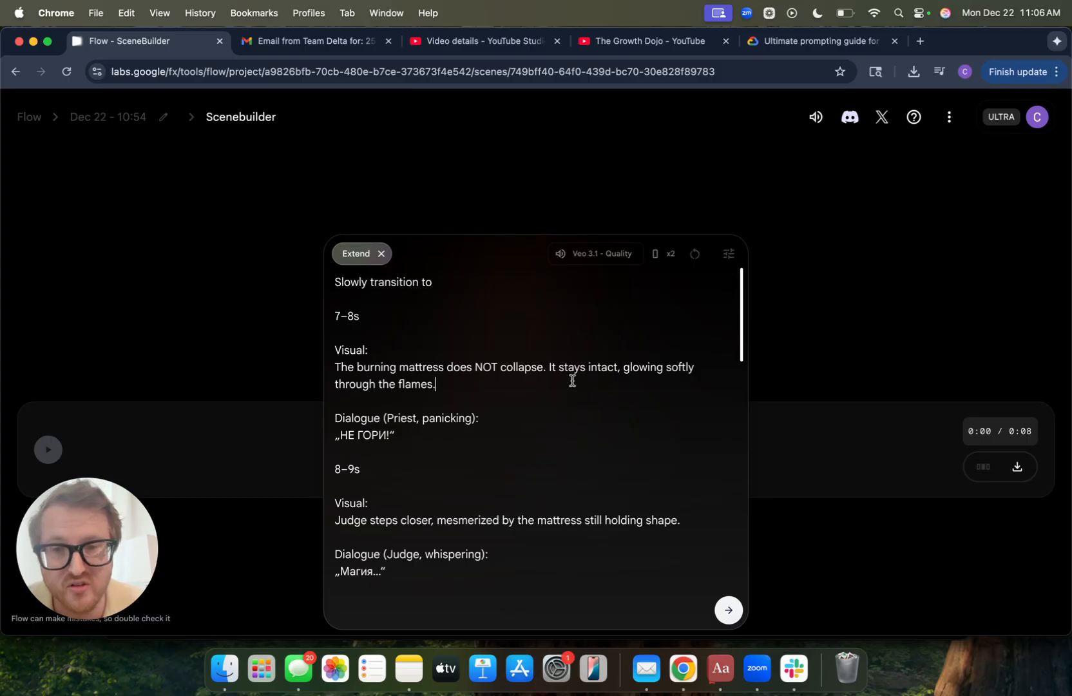
click(731, 609)
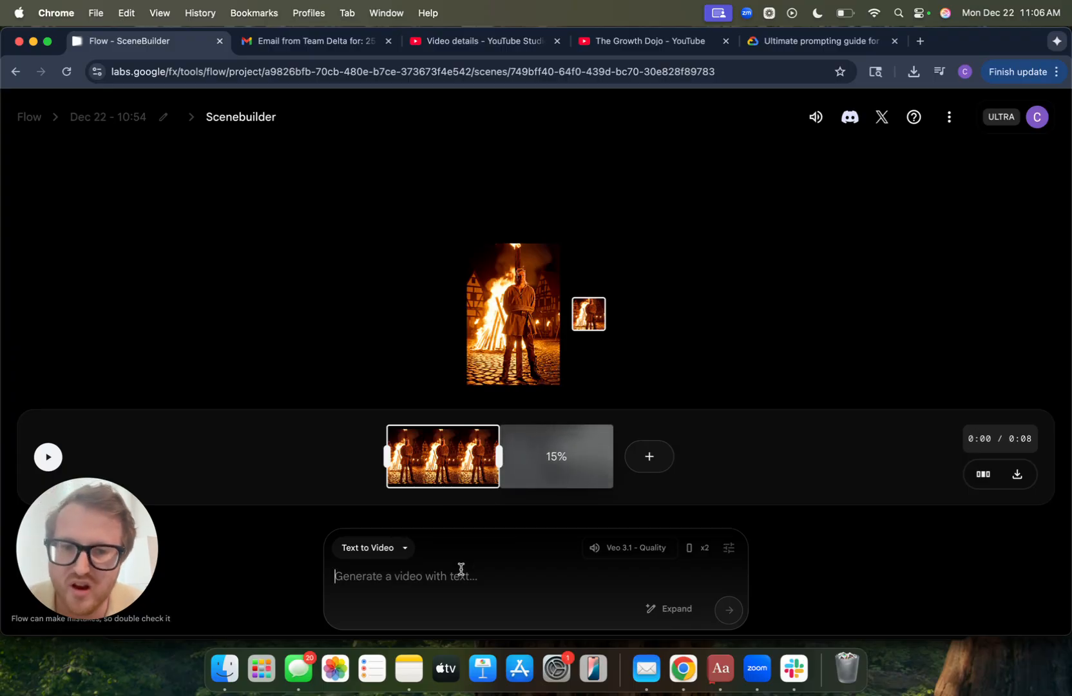
Switch to the ChatGPT window and draft the message "Ensure clothing and the characters stay the same after each transition of 8 seconds."
key(ctrl+Up)
click(651, 350)
click(617, 388)
scroll(617, 389, up, 5)
scroll(617, 389, up, 5)
click(395, 592)
text(Endu)
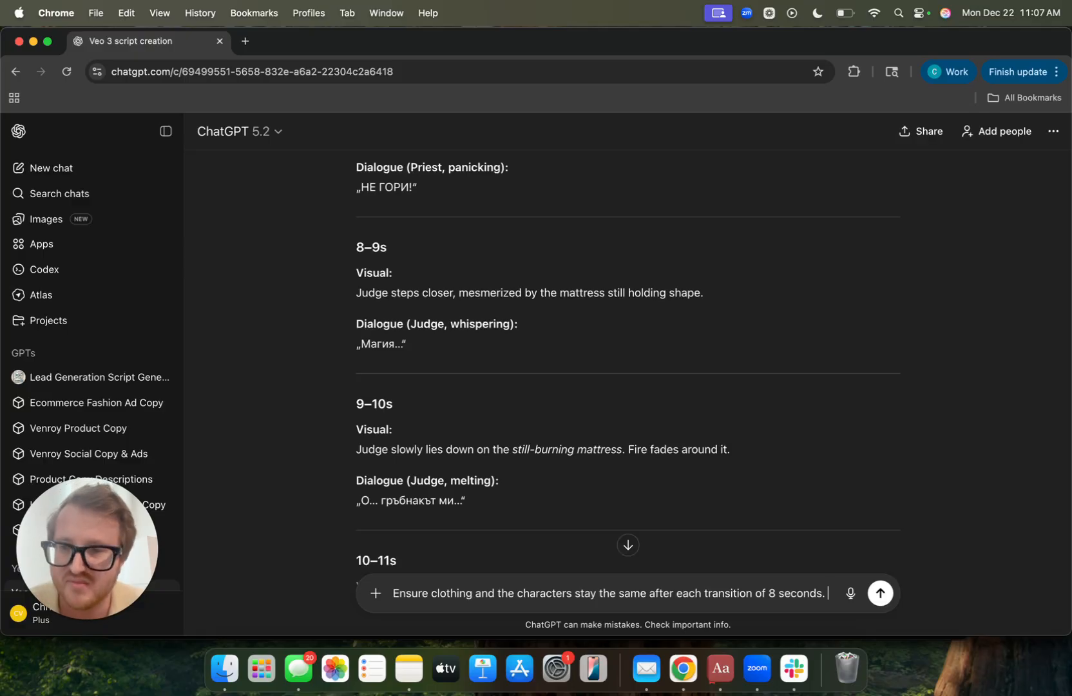
Check the extension's generation progress in the Flow window and return to the ChatGPT window
key(ctrl+Up)
click(647, 354)
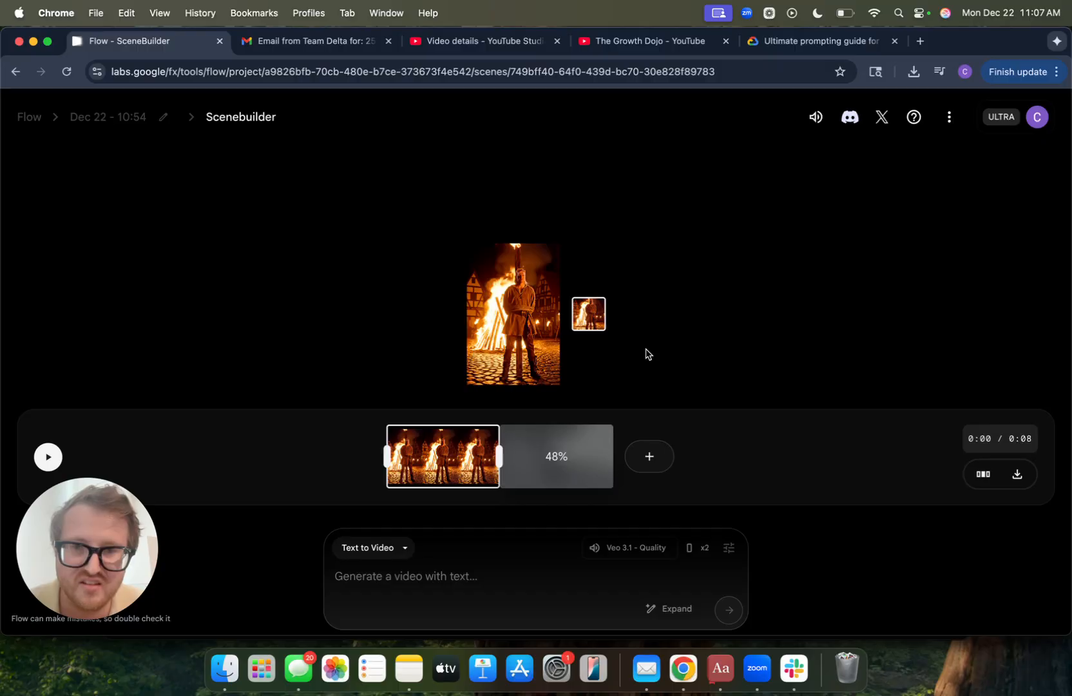
key(ctrl+Up)
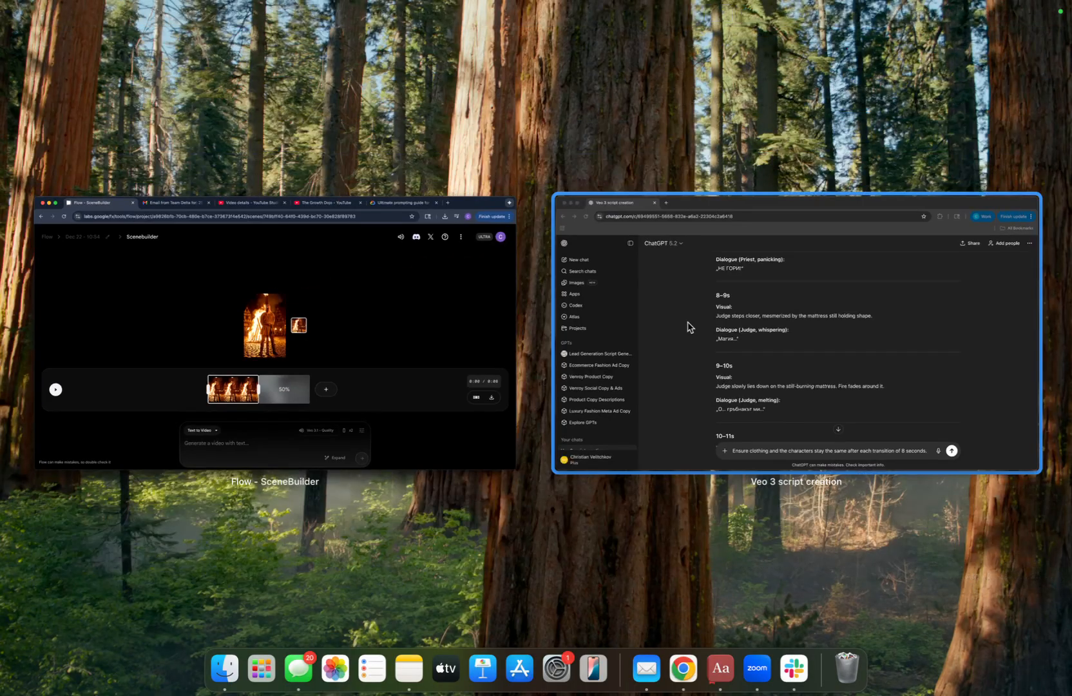
click(690, 323)
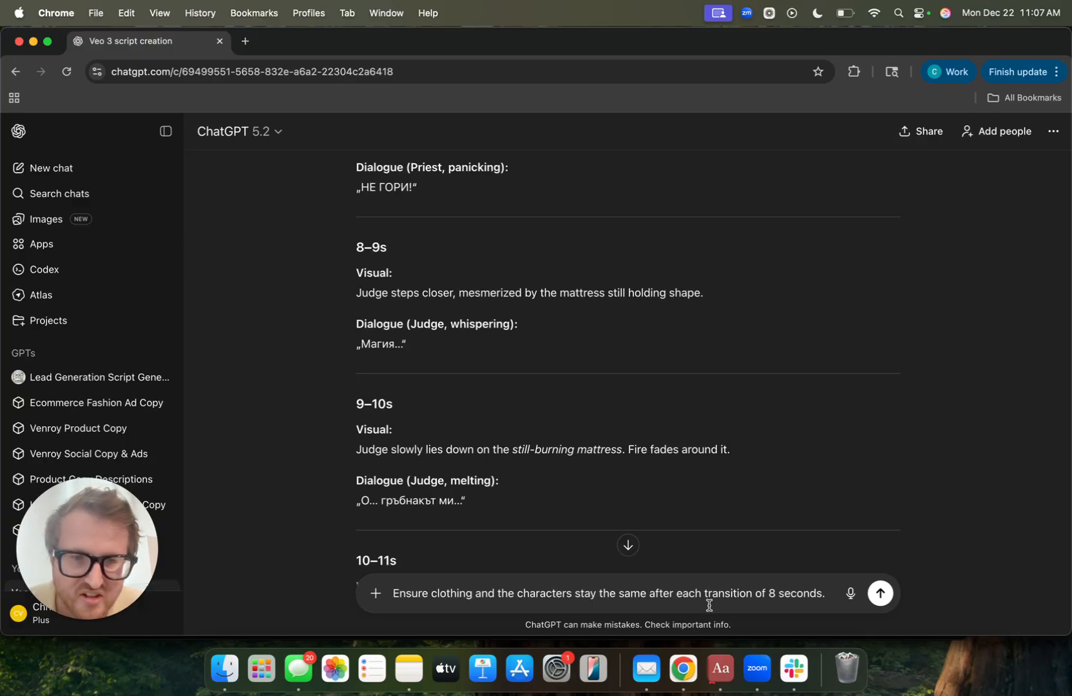
Append "add it to the script every 8 seconds" to the drafted message and send it
text(ad)
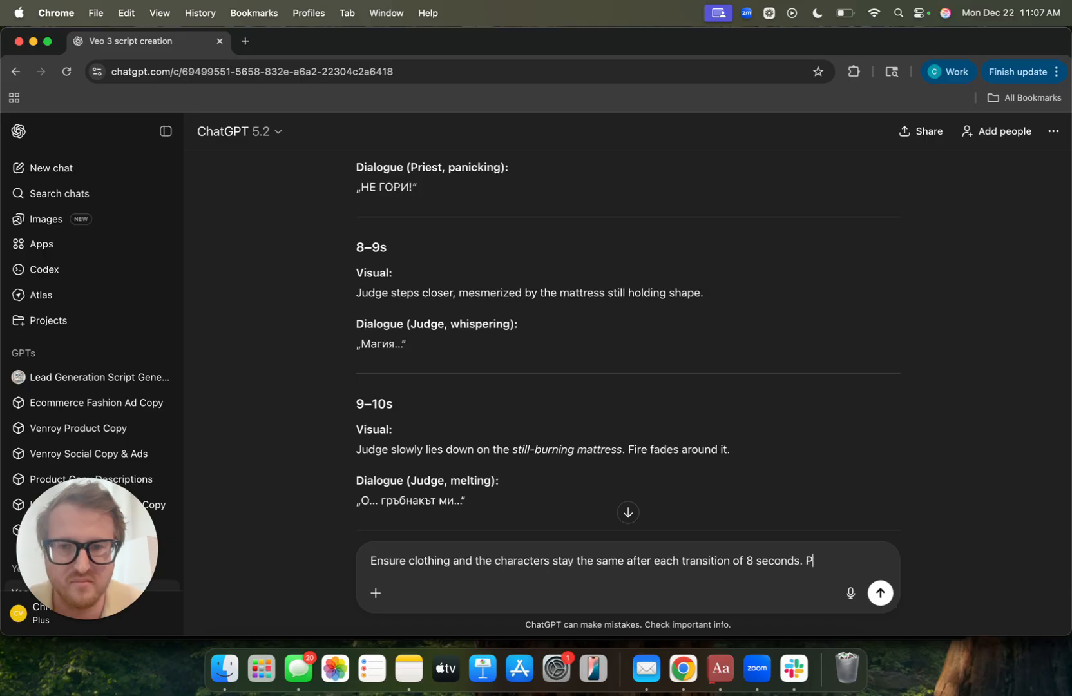
text(d it to the )
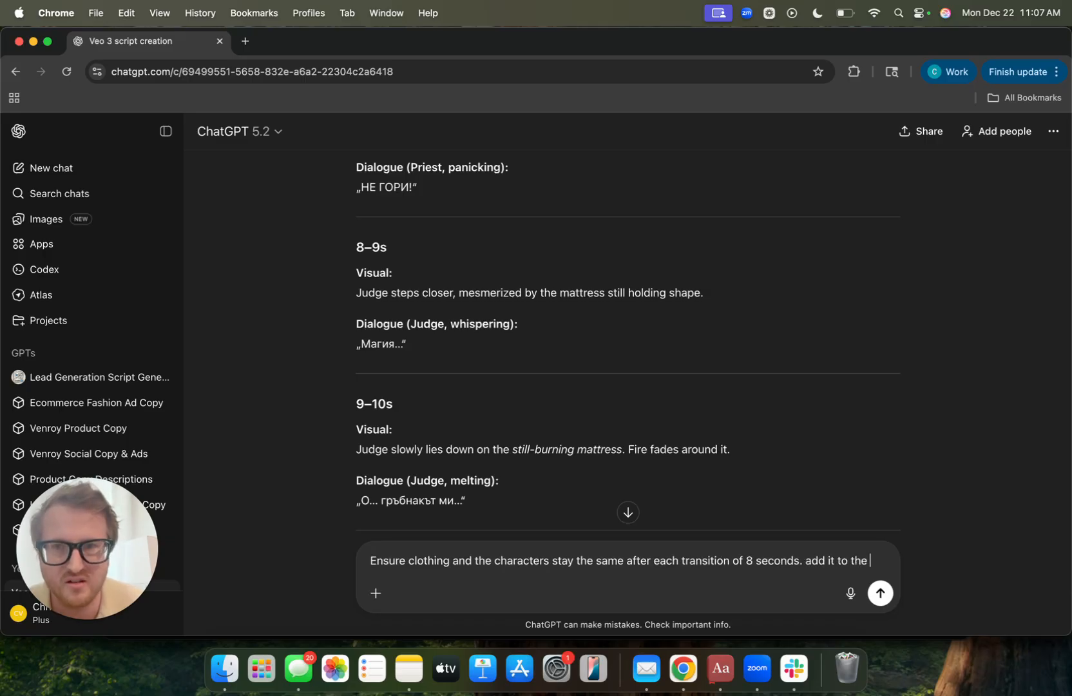
text(script every 8 se)
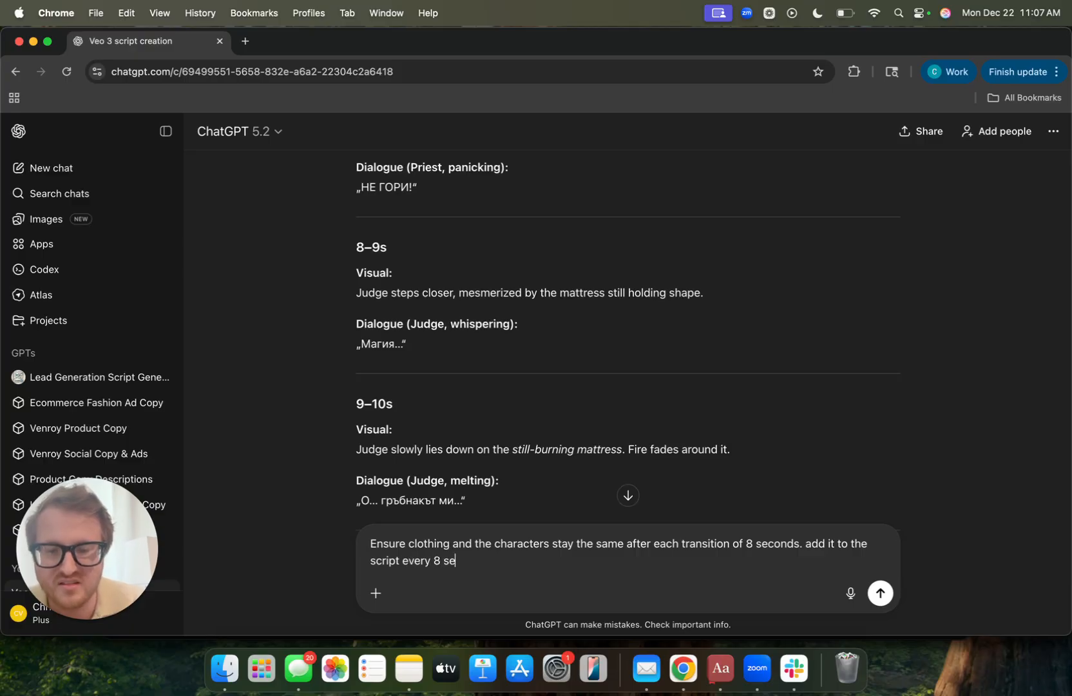
text(conds)
key(Return)
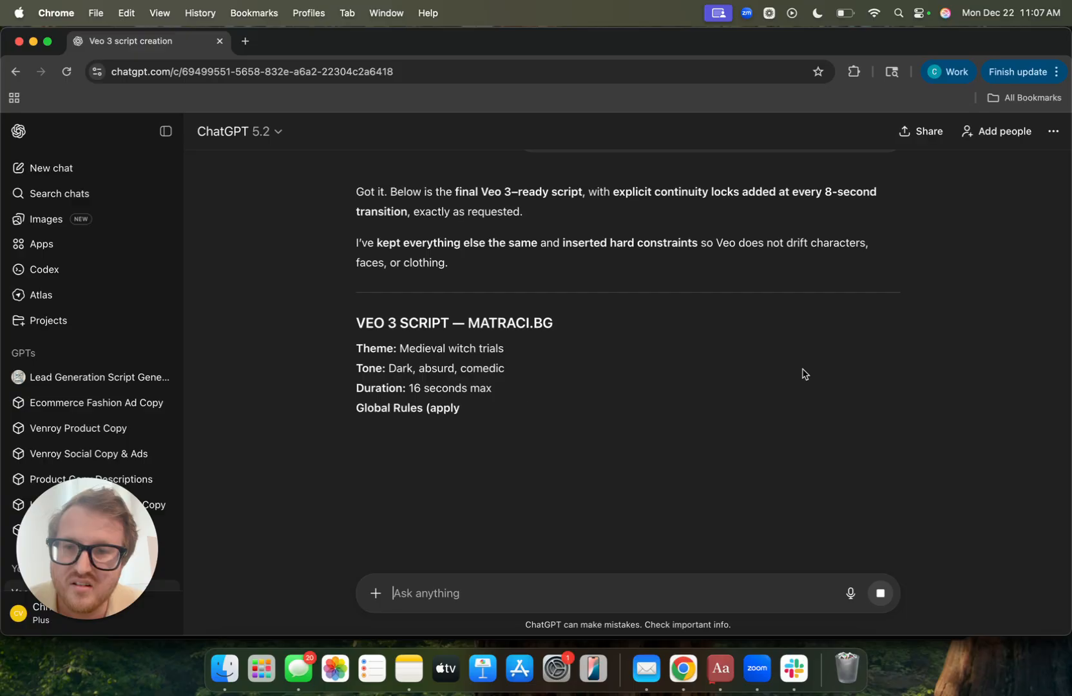
Read through the revised script as it is written, from the global rules to the 8-second continuity lock
scroll(493, 344, down, 3)
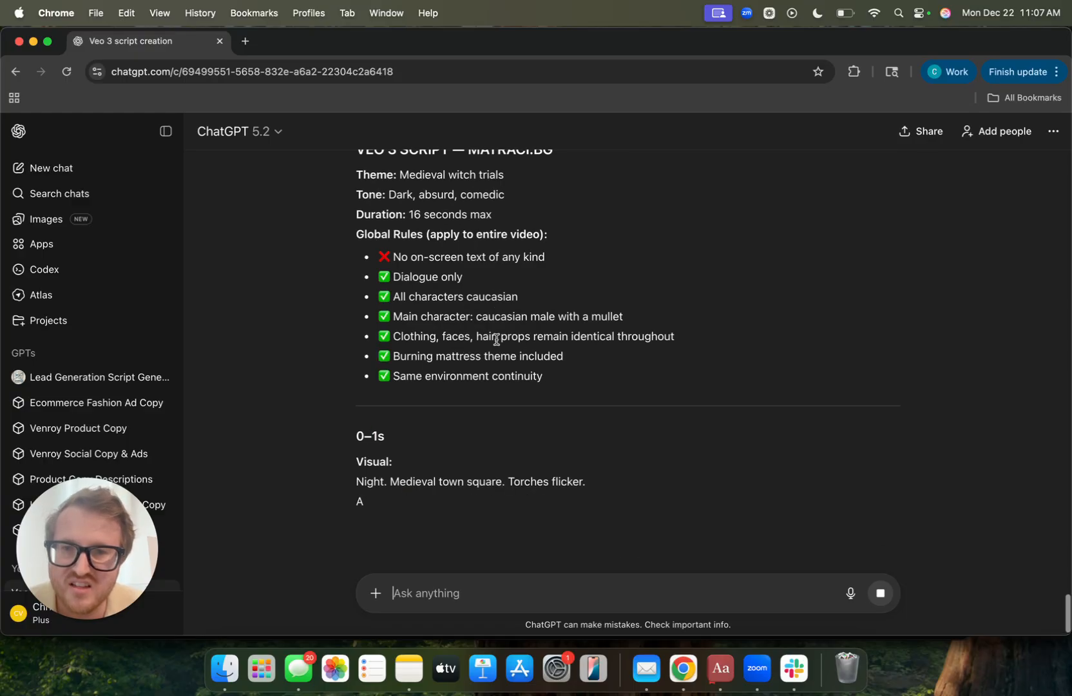
scroll(474, 378, down, 5)
scroll(426, 480, down, 8)
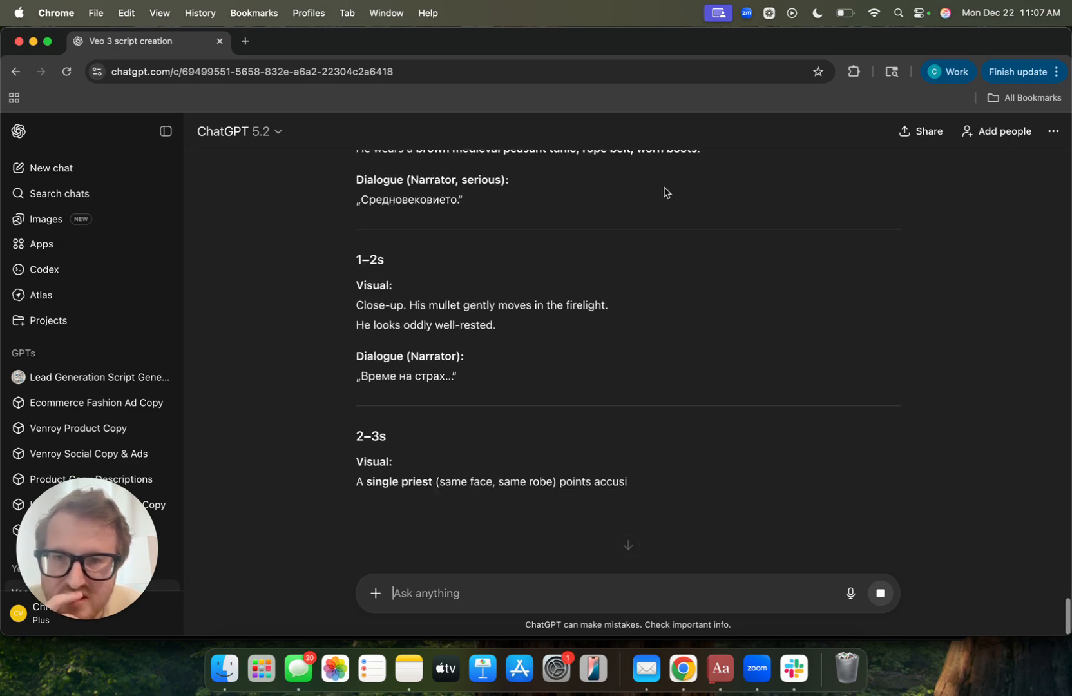
scroll(577, 394, down, 4)
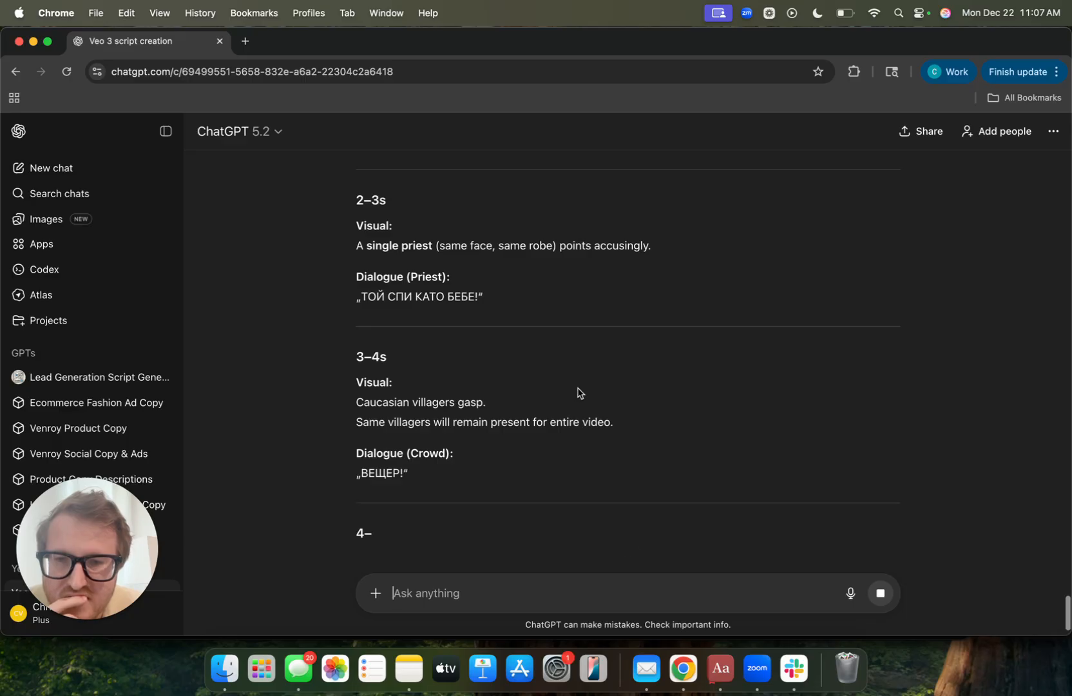
scroll(578, 393, down, 8)
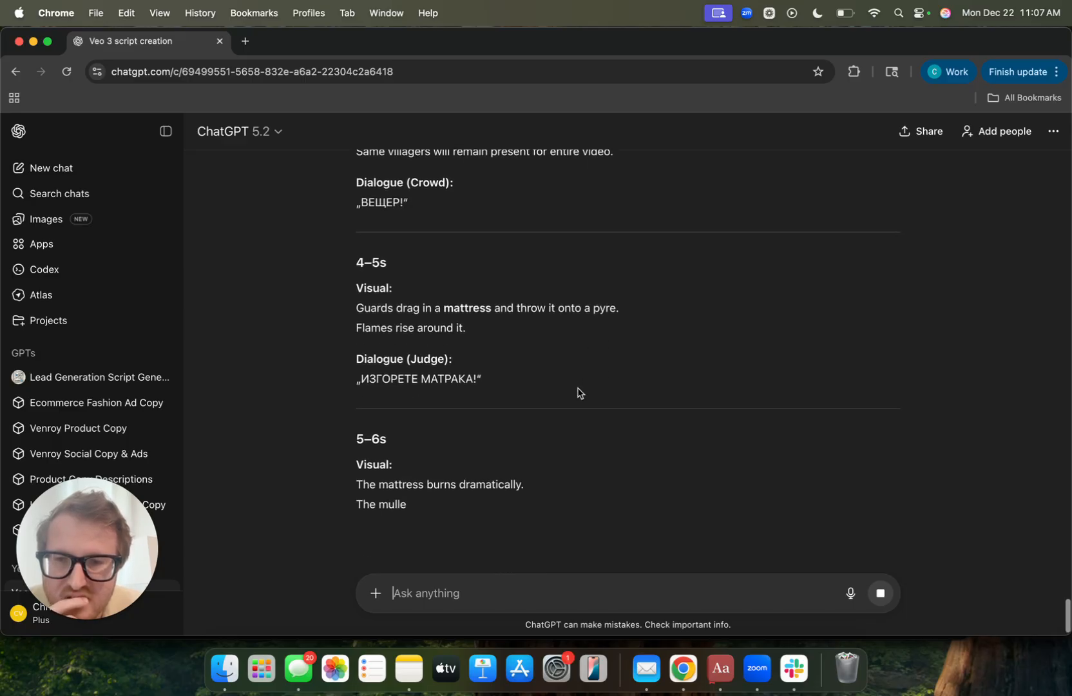
scroll(578, 393, down, 10)
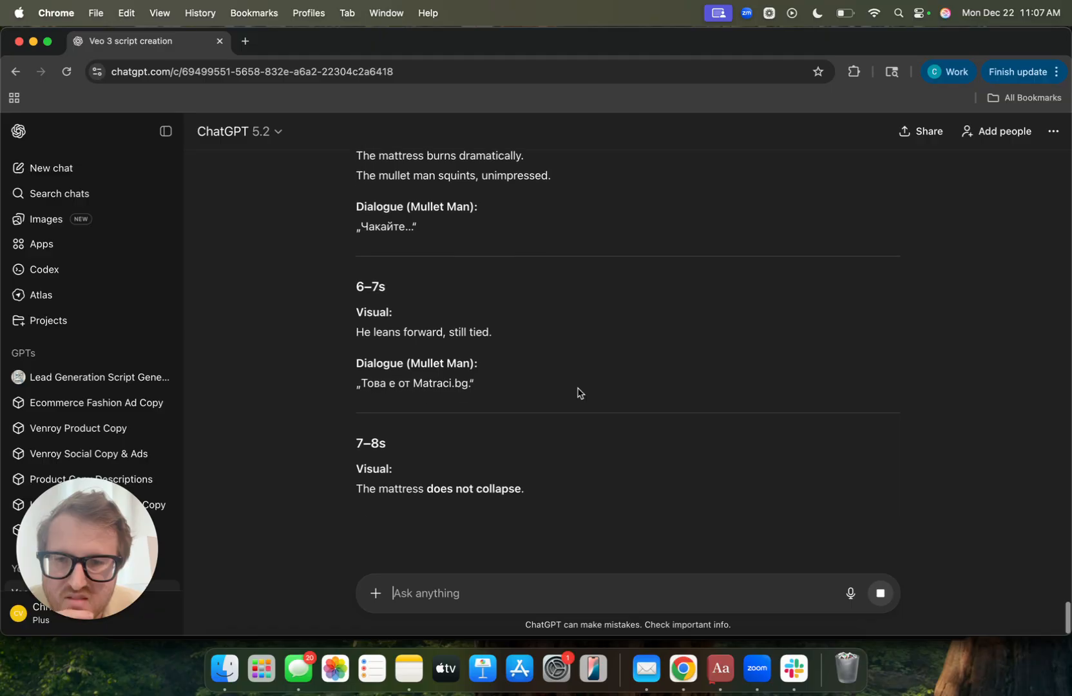
scroll(578, 392, down, 7)
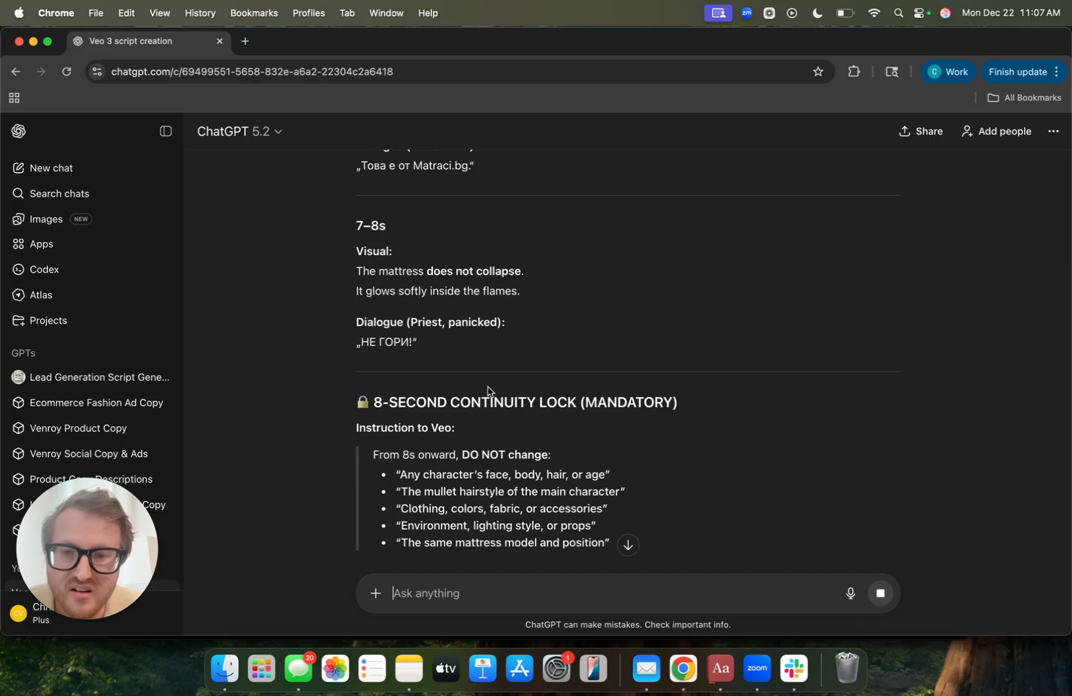
scroll(488, 390, down, 4)
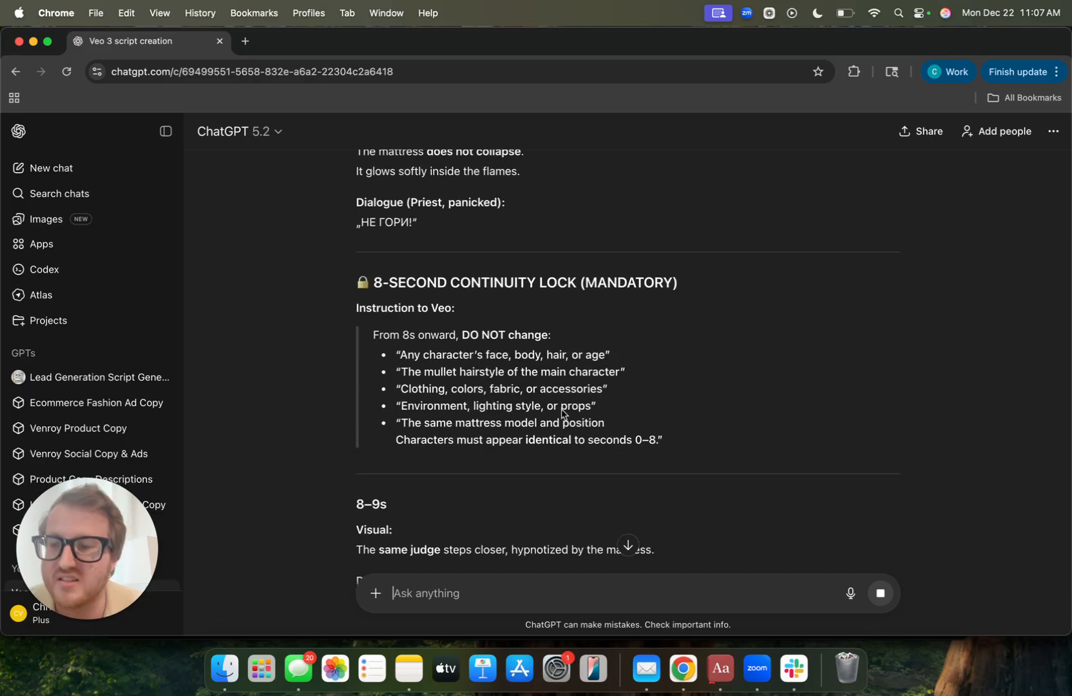
Switch to the Flow window and play the scene through its extended clip to review the transition
key(ctrl+Up)
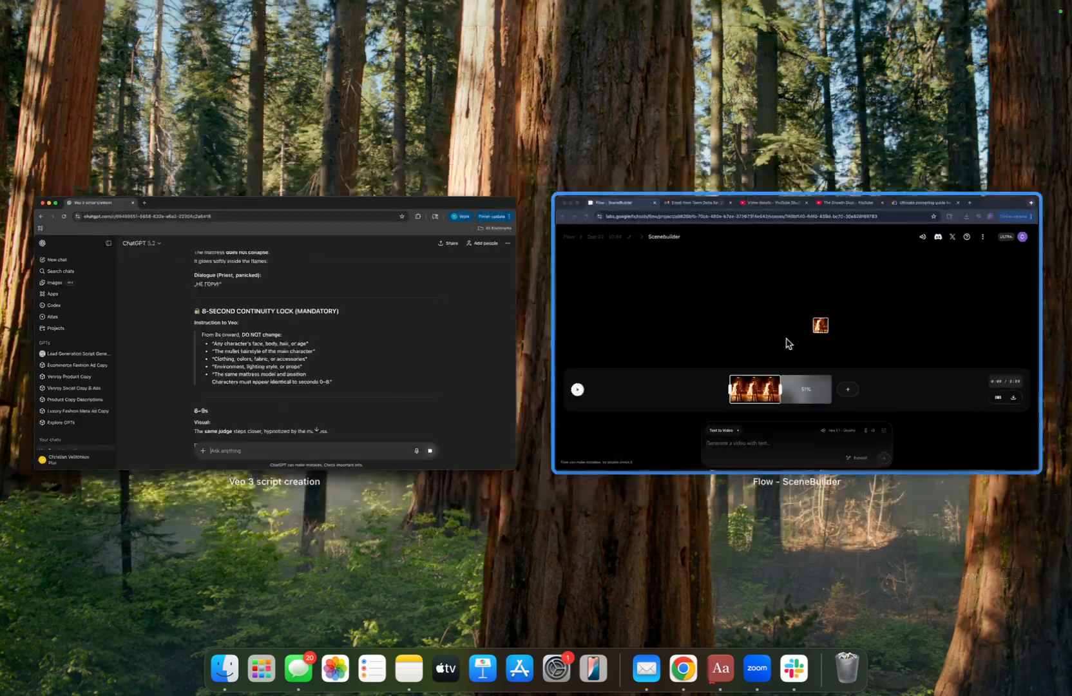
click(783, 355)
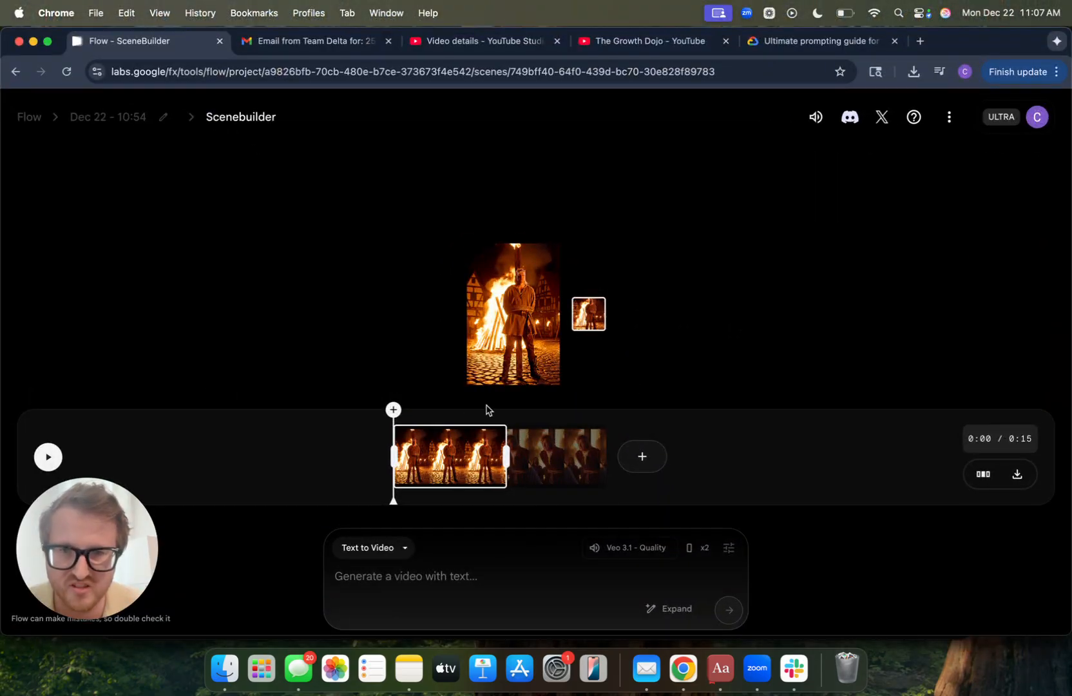
key(space)
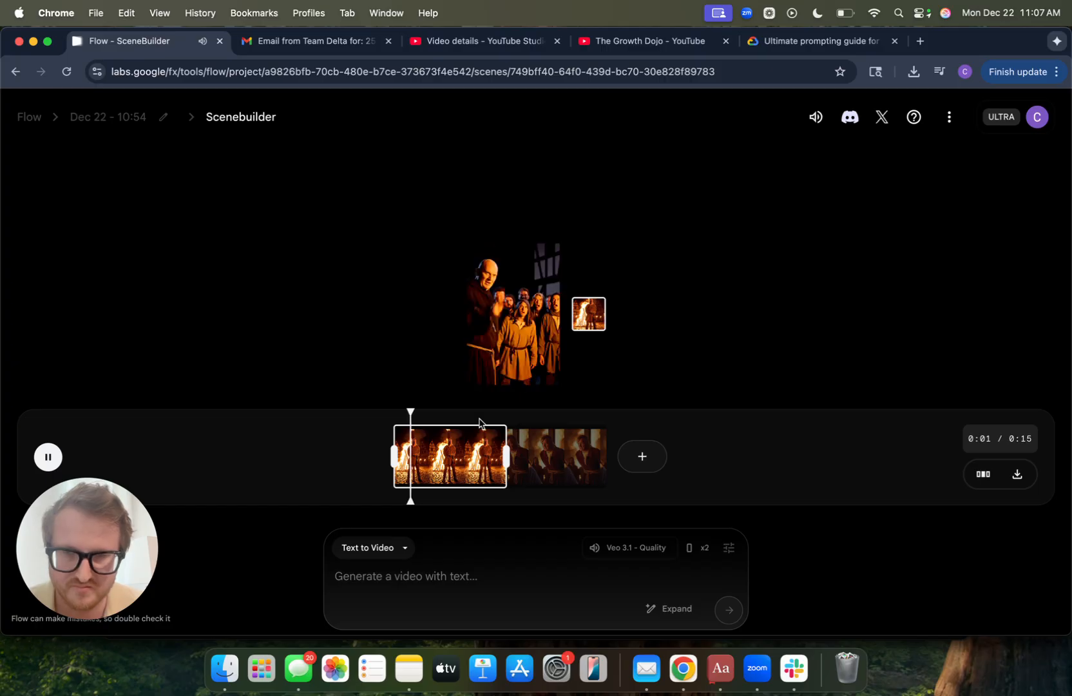
mouse_move(532, 348)
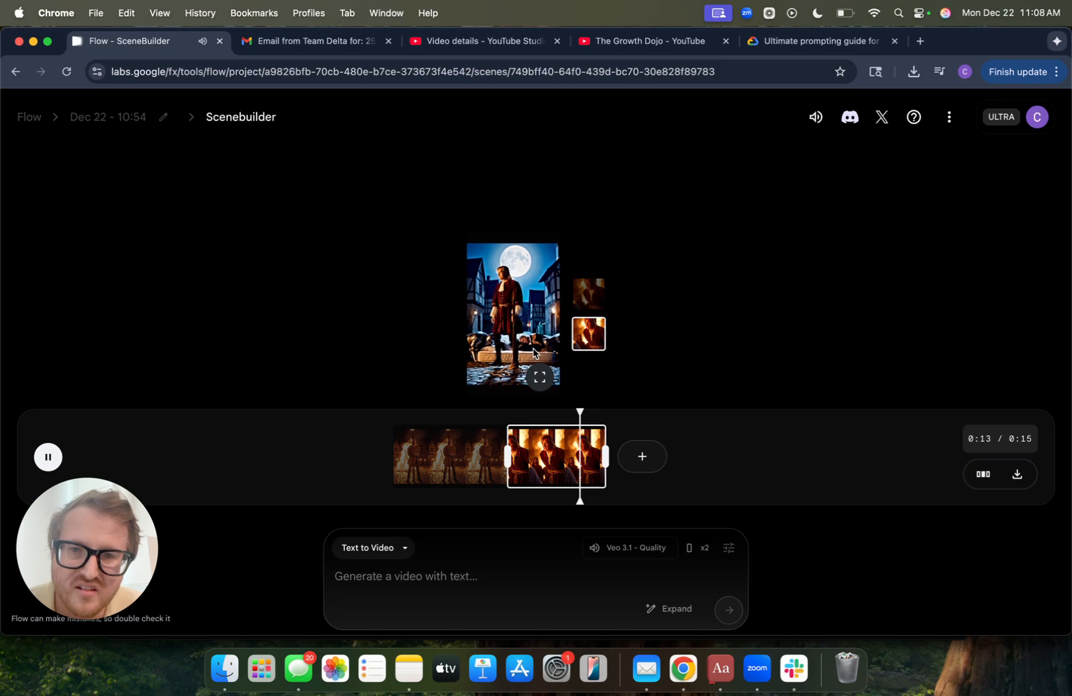
click(560, 466)
key(space)
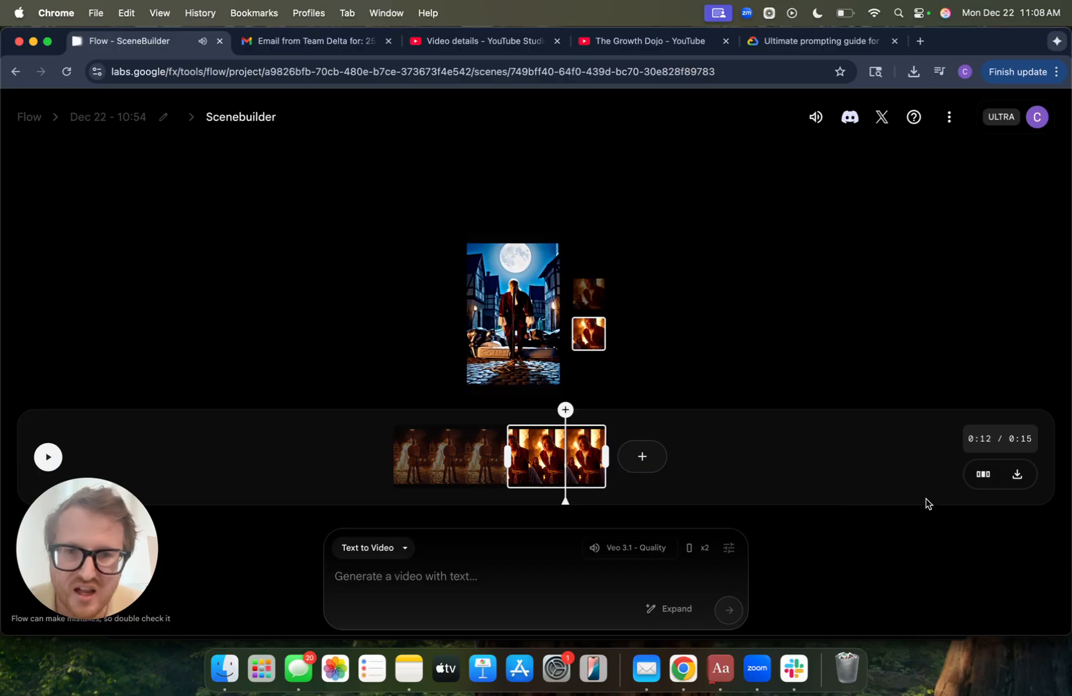
Remove the extended second clip from the scene's timeline using the arrange mode and finish arranging
click(978, 479)
click(665, 424)
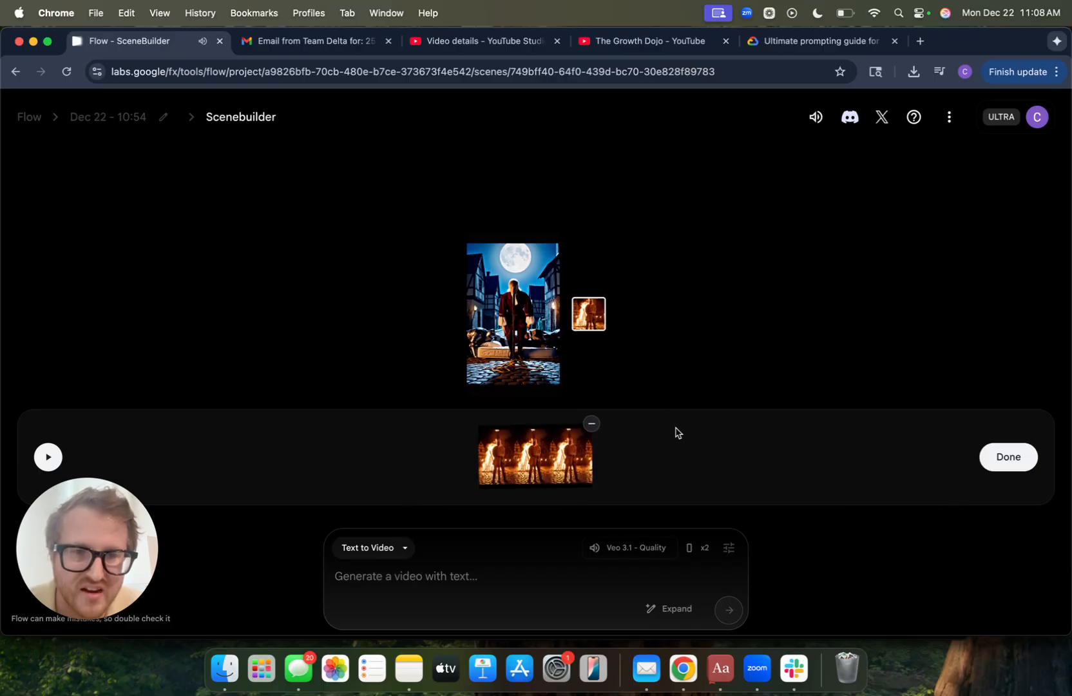
click(1028, 464)
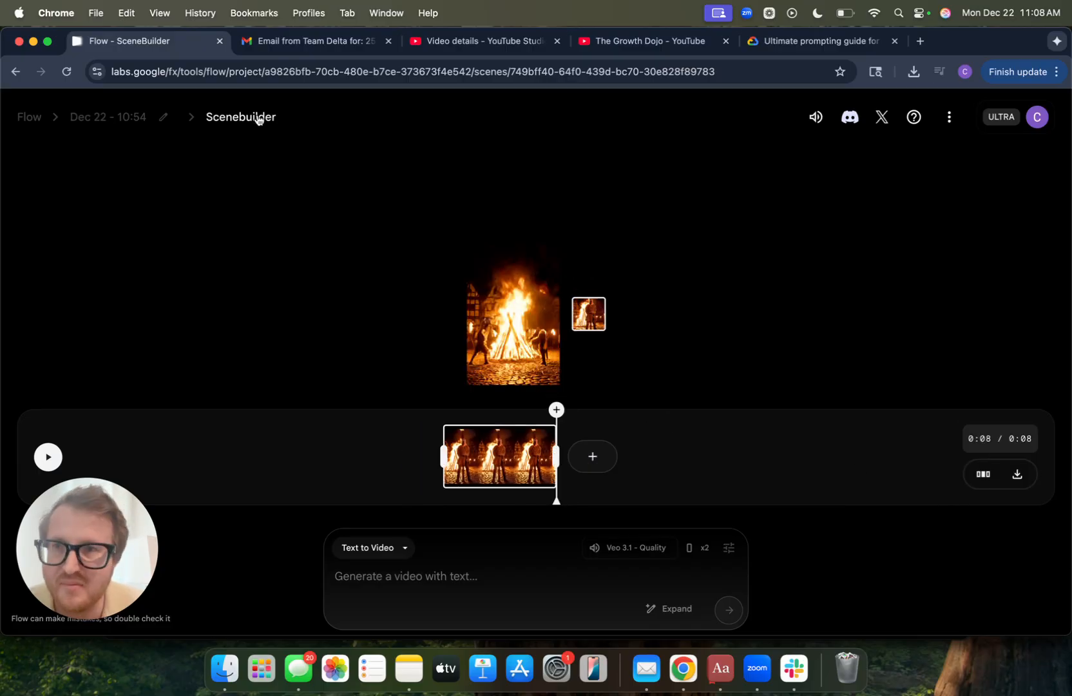
Return to the Dec 22 - 10:54 project's videos, reload the page and preview the second extension clip
click(87, 119)
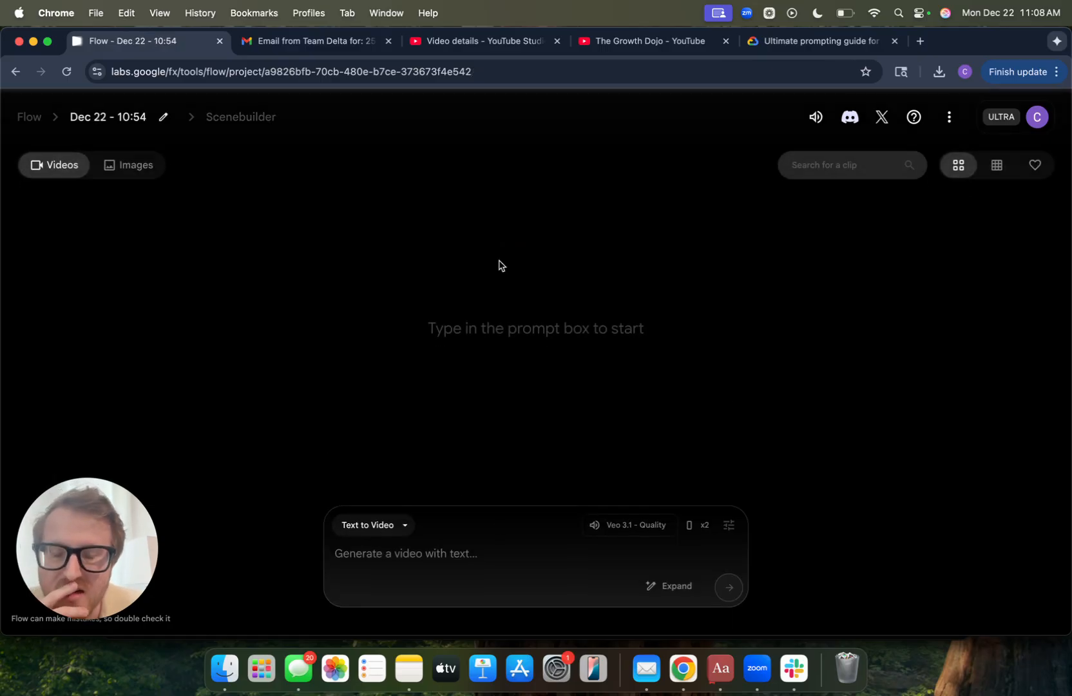
click(62, 72)
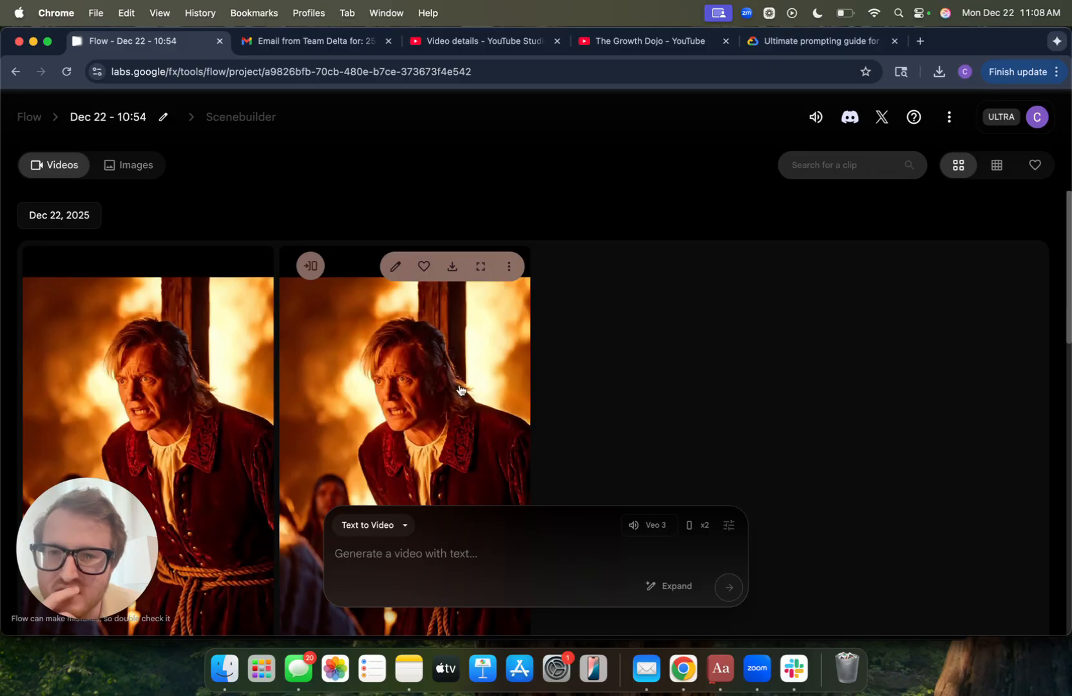
scroll(451, 374, down, 3)
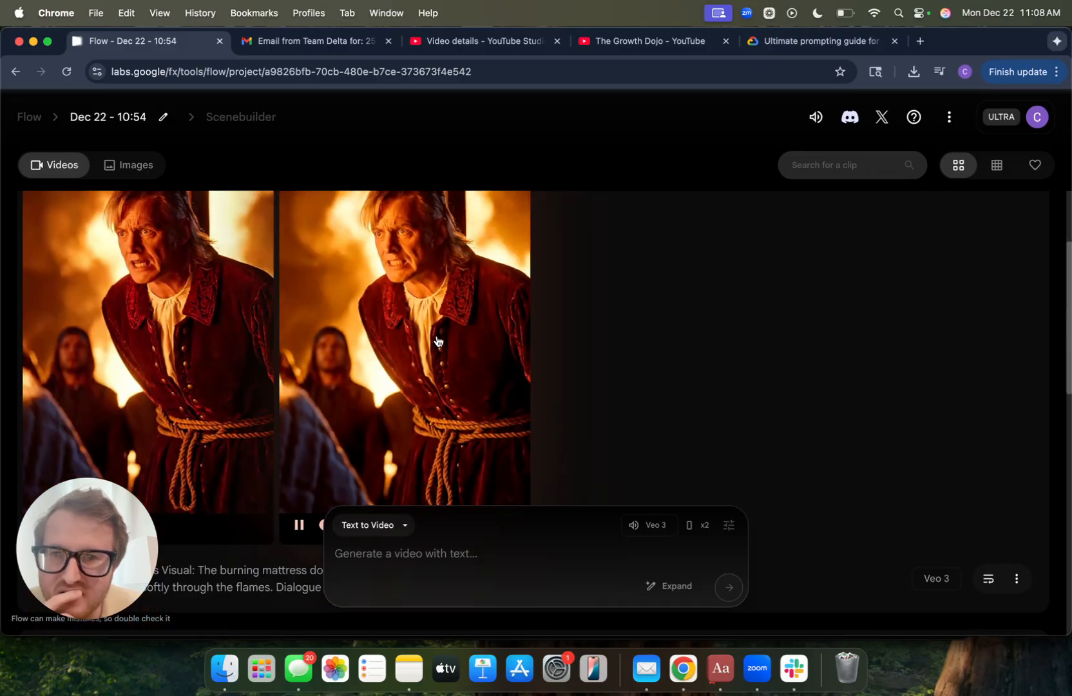
scroll(437, 341, up, 2)
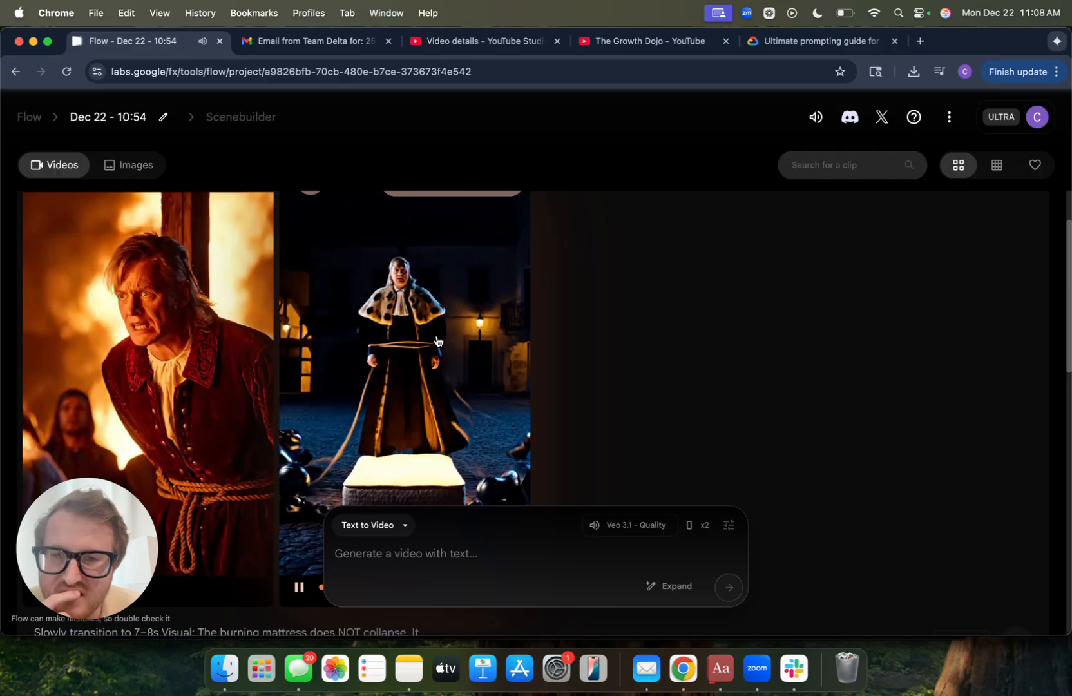
scroll(437, 341, down, 1)
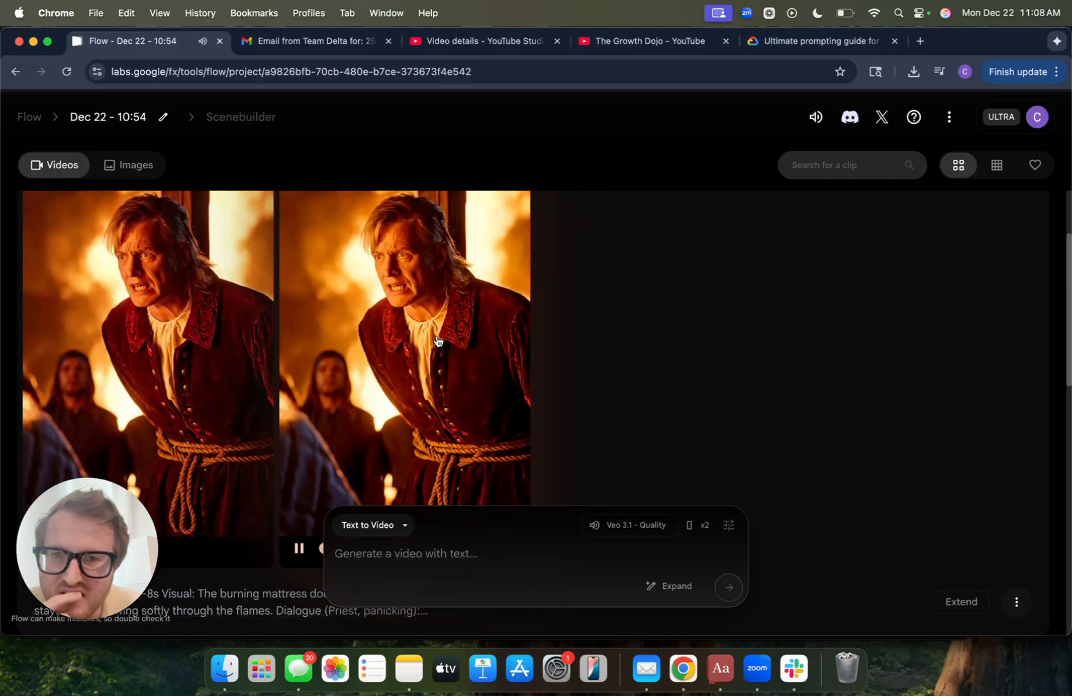
Preview the first of the two extension clips and add it to the scene
mouse_move(99, 321)
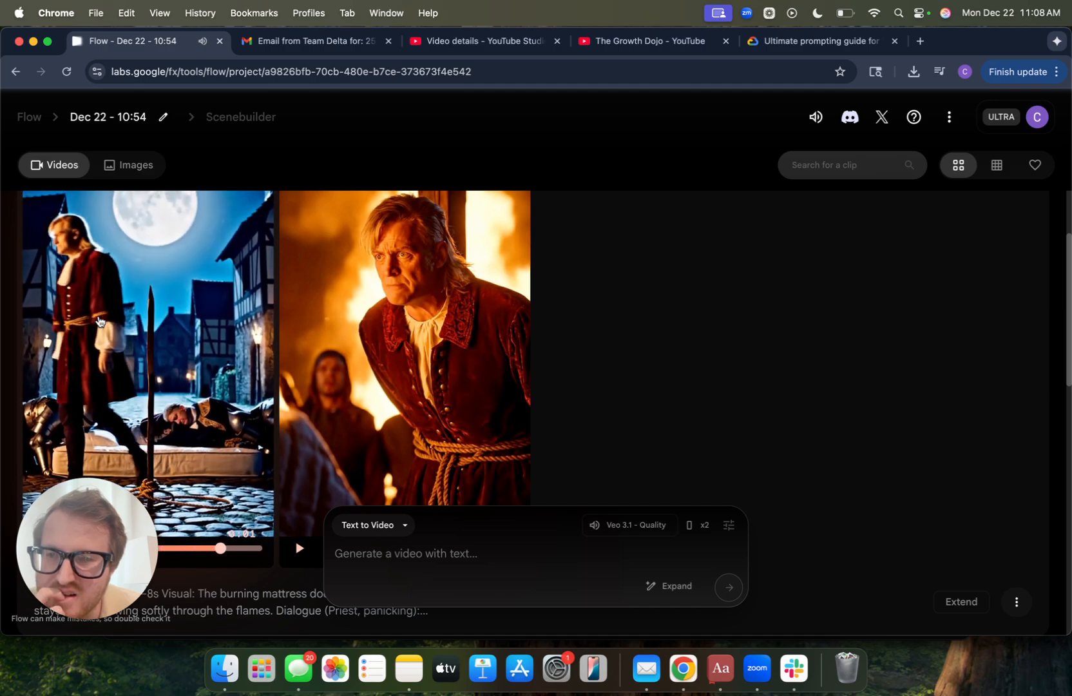
scroll(103, 341, up, 2)
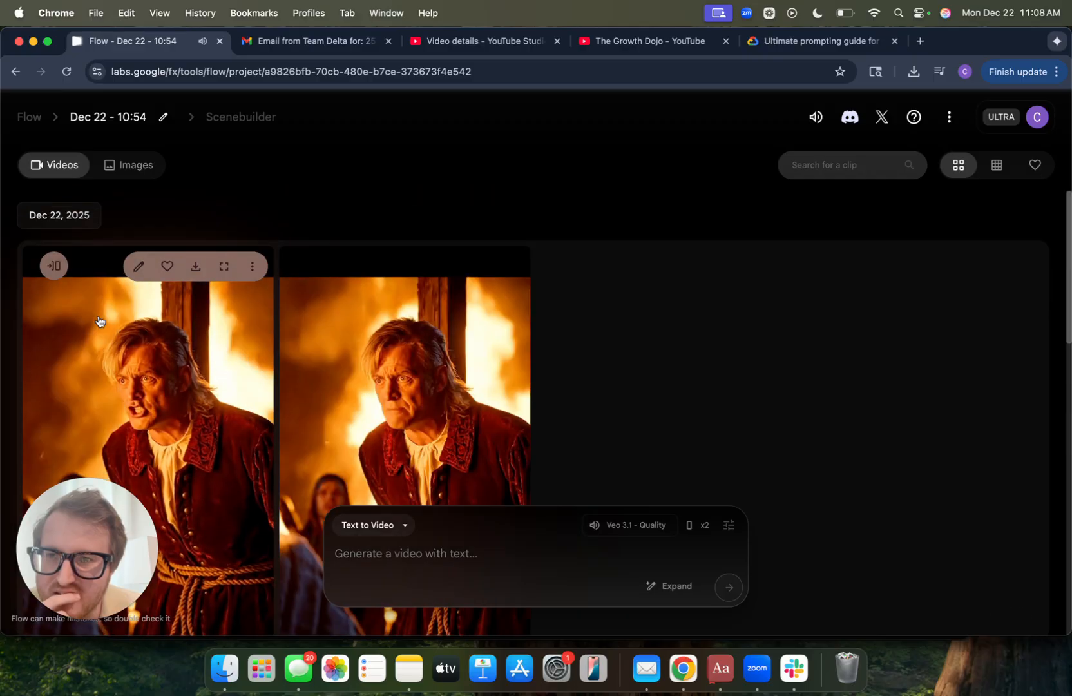
click(59, 268)
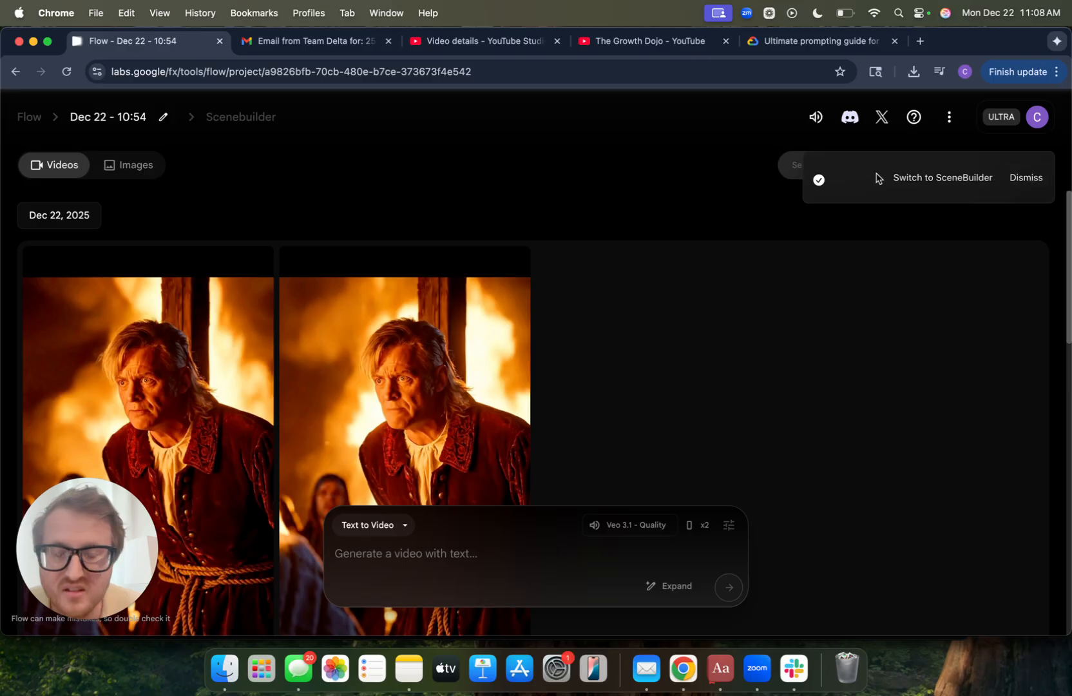
Open the scene in Scenebuilder, play it, trim the start of the second clip to shorten the scene to 0:15, and replay the transition
click(245, 118)
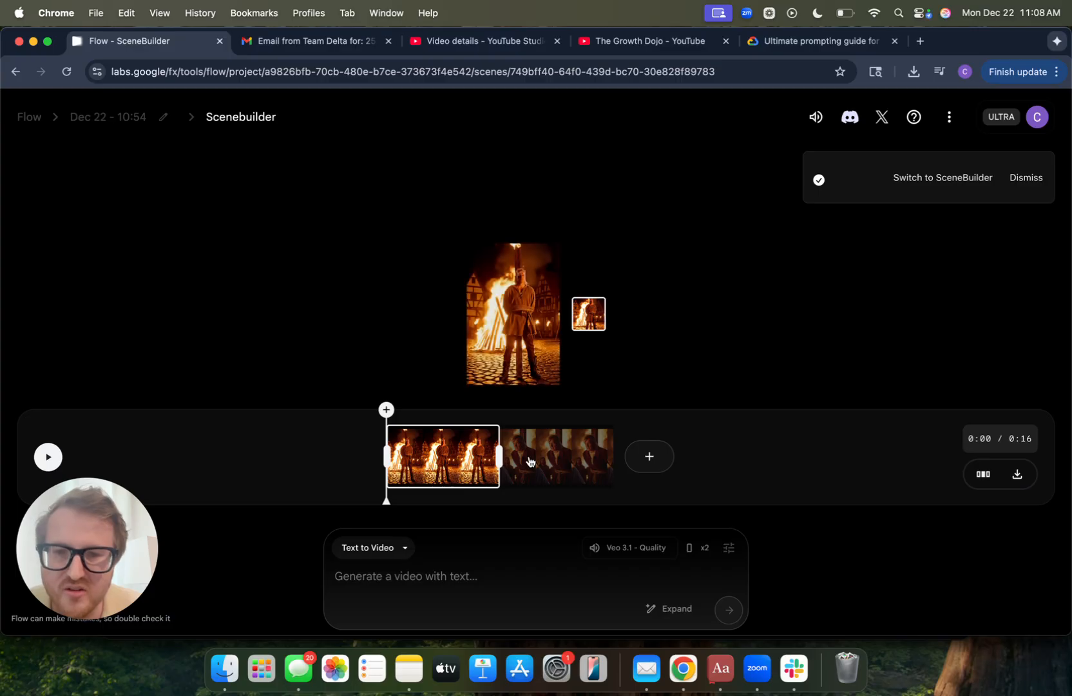
key(space)
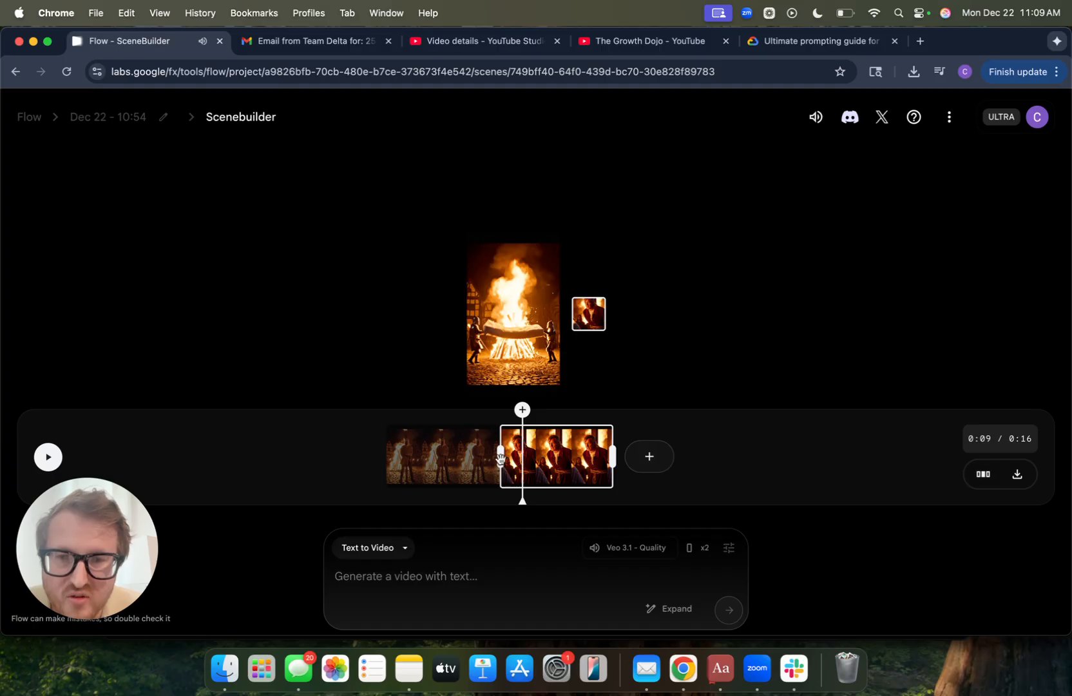
drag(505, 459, 508, 458)
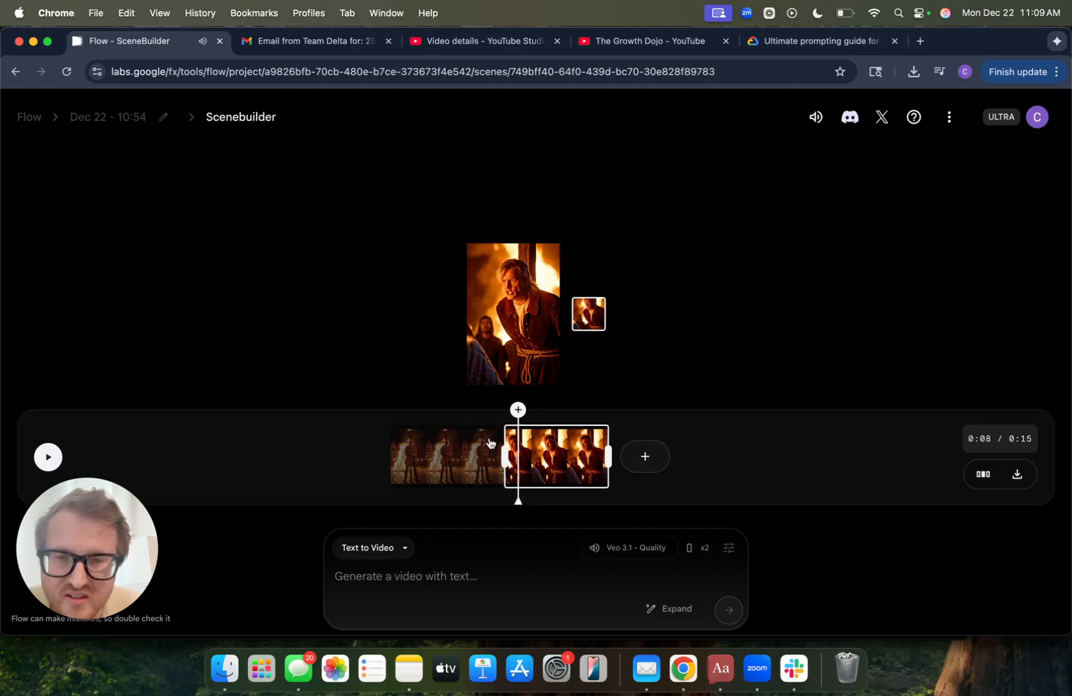
click(490, 441)
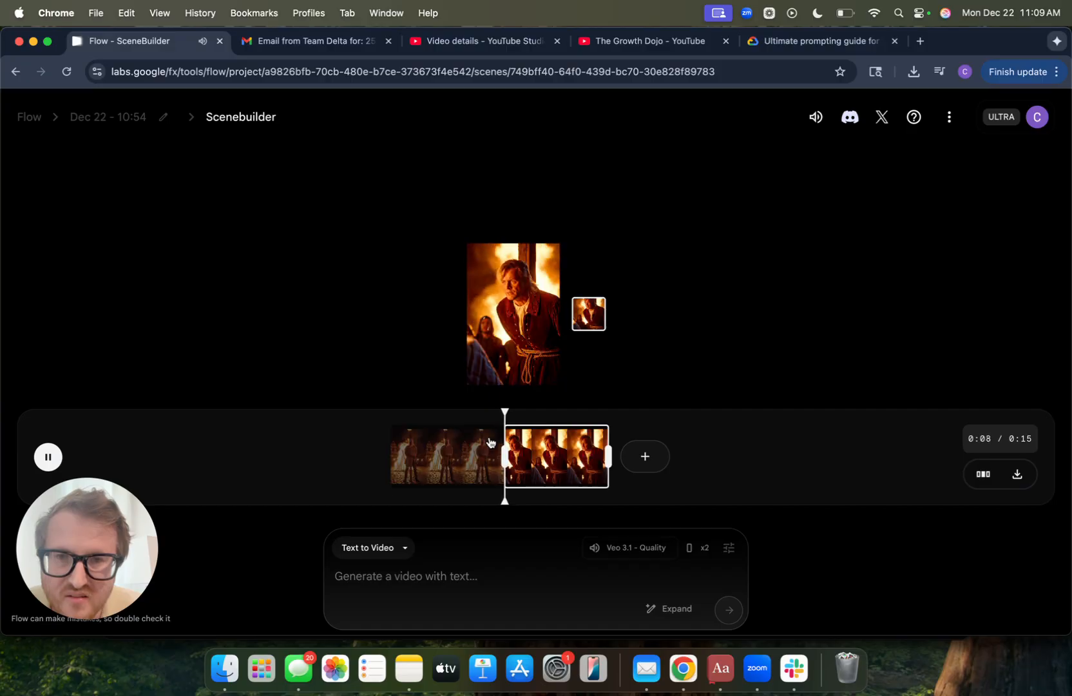
click(466, 458)
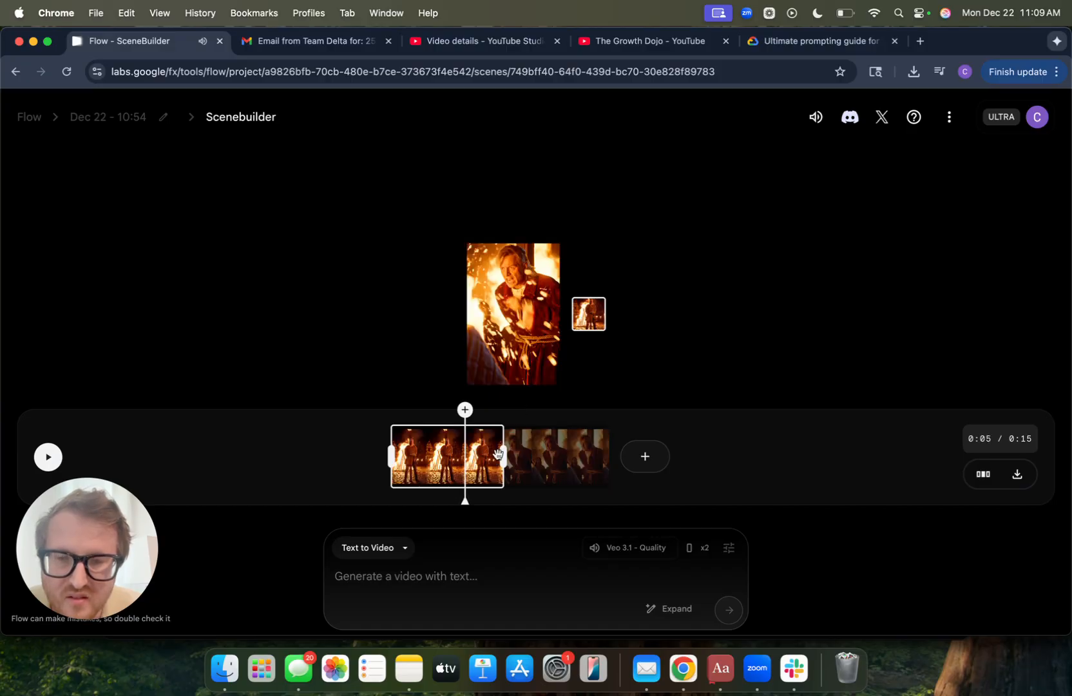
Trim the second clip's start further to bring the scene to 0:14 and play across the cut
click(509, 456)
drag(510, 455, 516, 455)
click(491, 447)
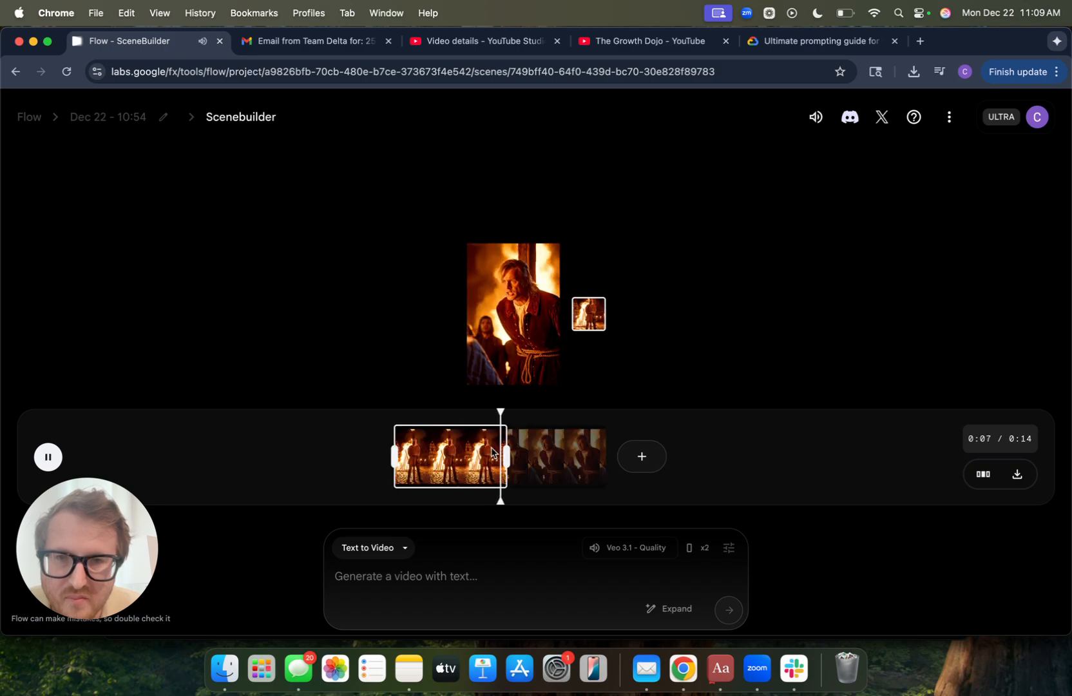
key(space)
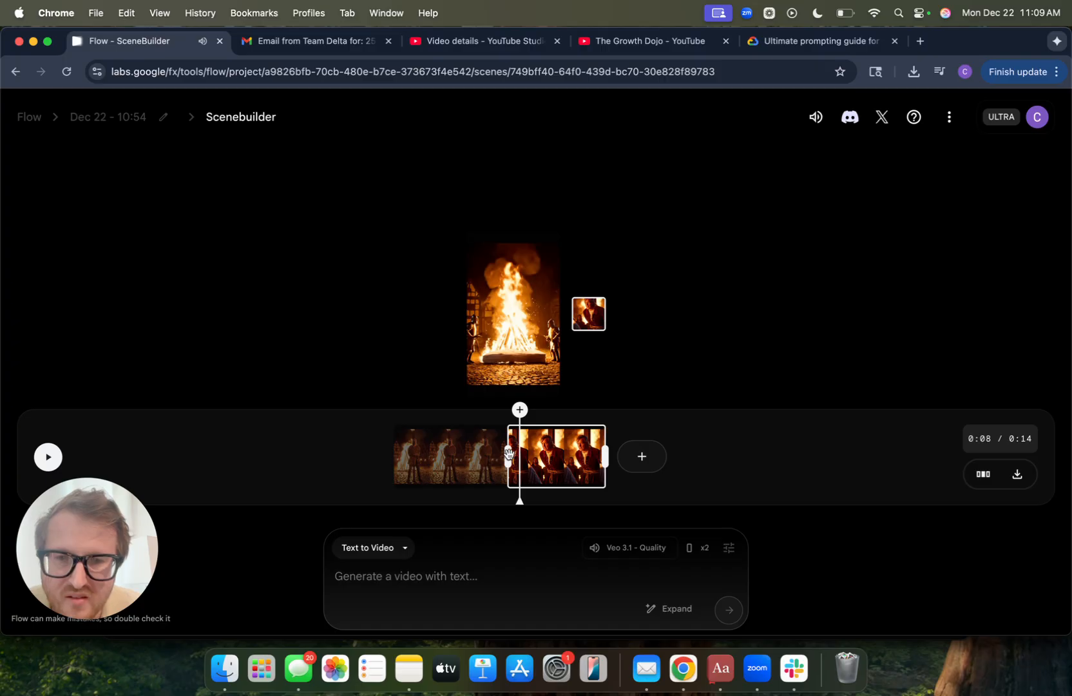
Replay the cut between the clips and restore part of the second clip's start, bringing the scene to 0:15
drag(508, 456, 511, 455)
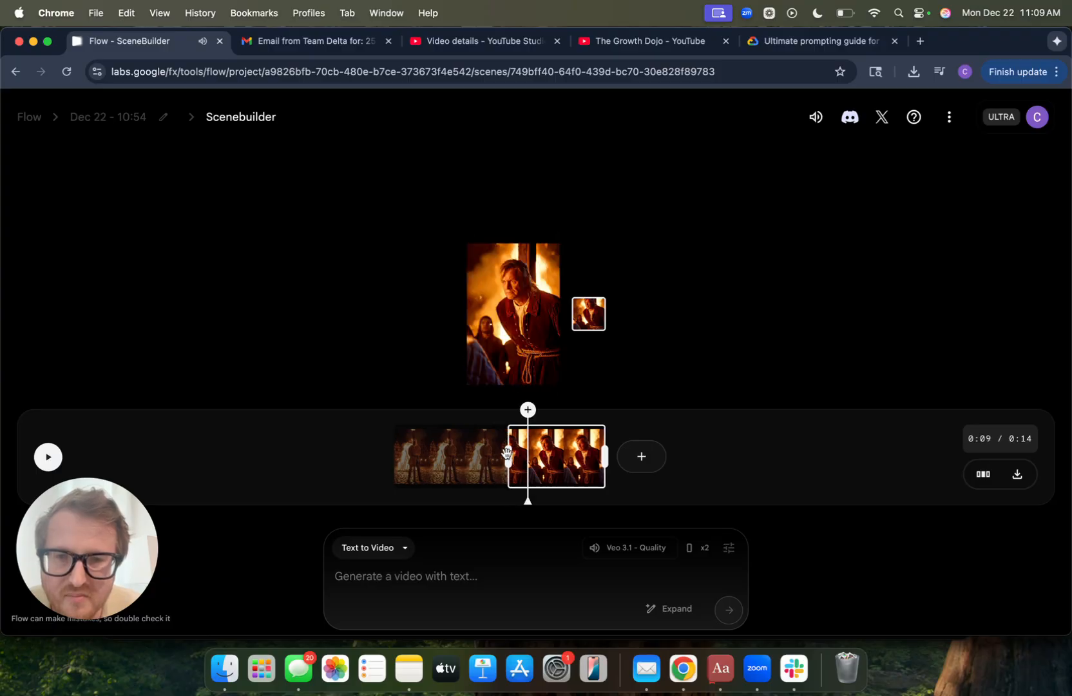
click(490, 451)
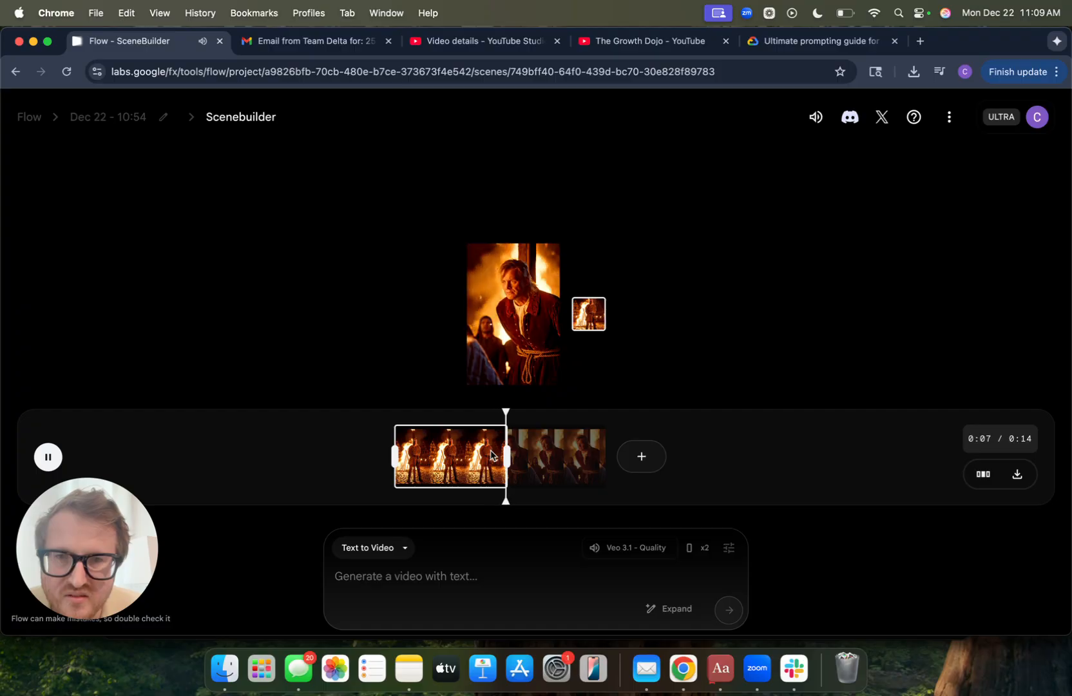
click(494, 454)
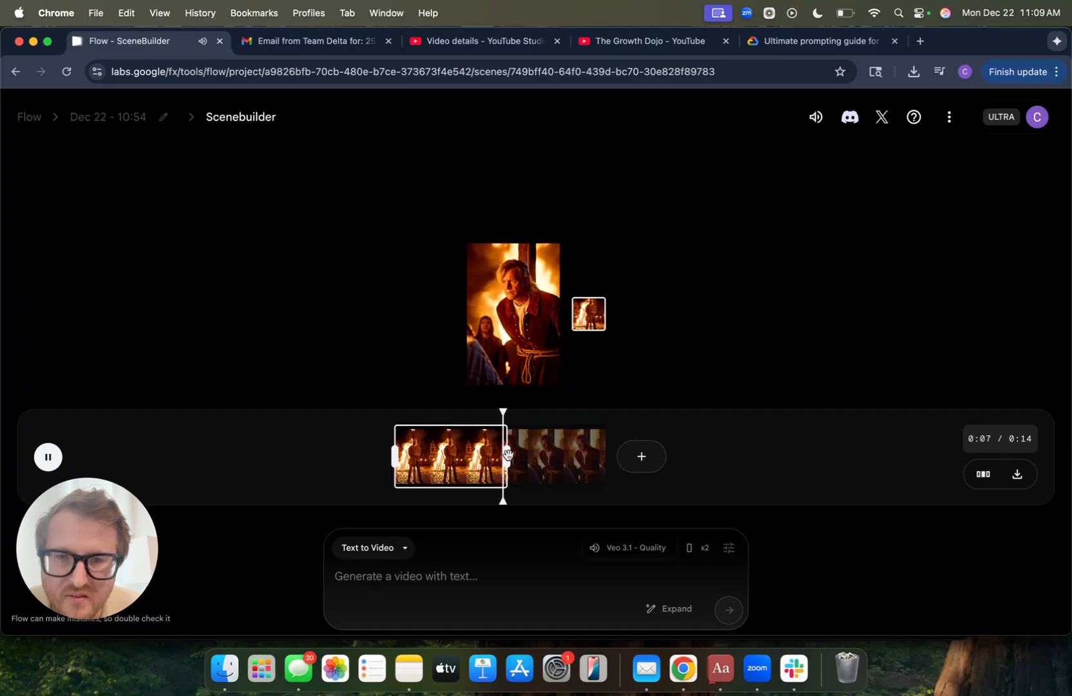
click(518, 455)
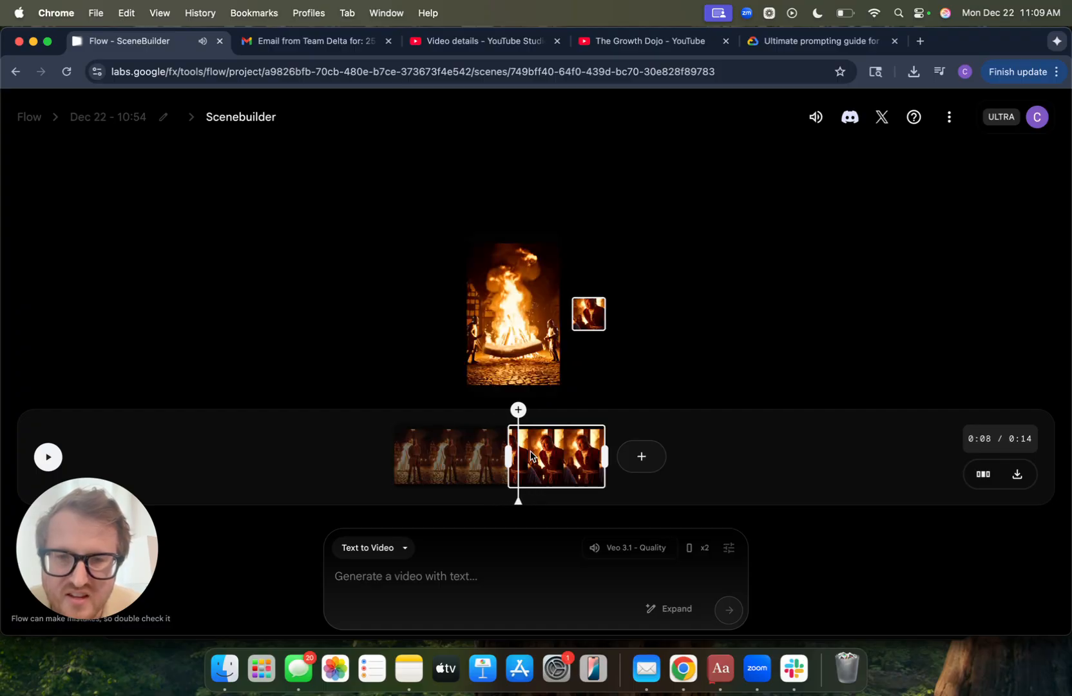
click(484, 455)
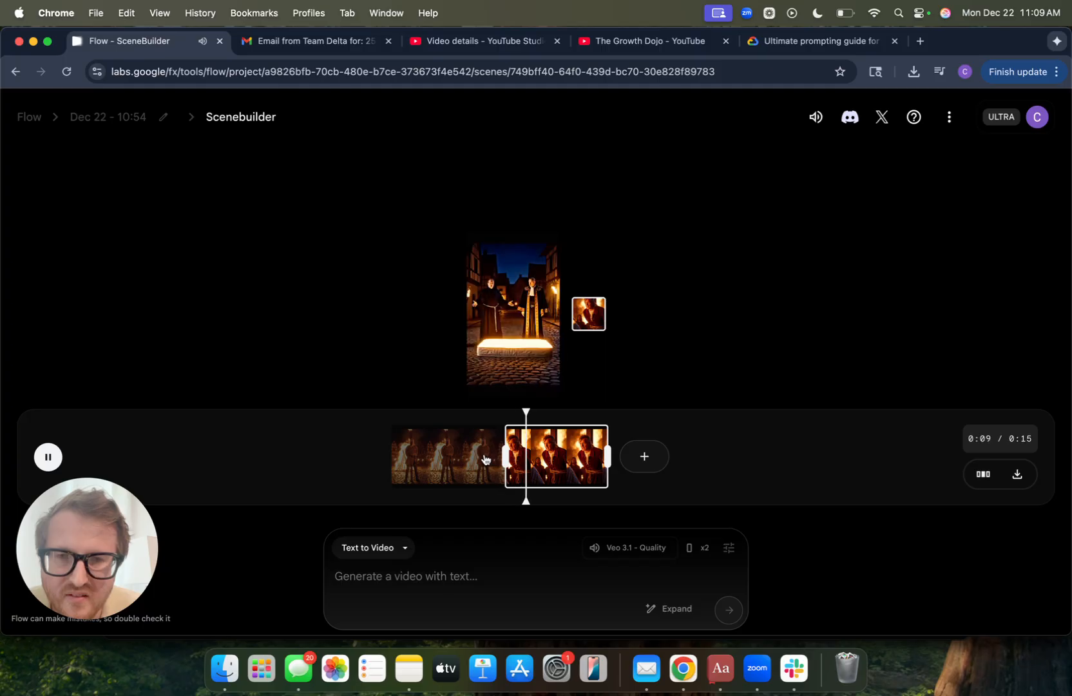
click(484, 457)
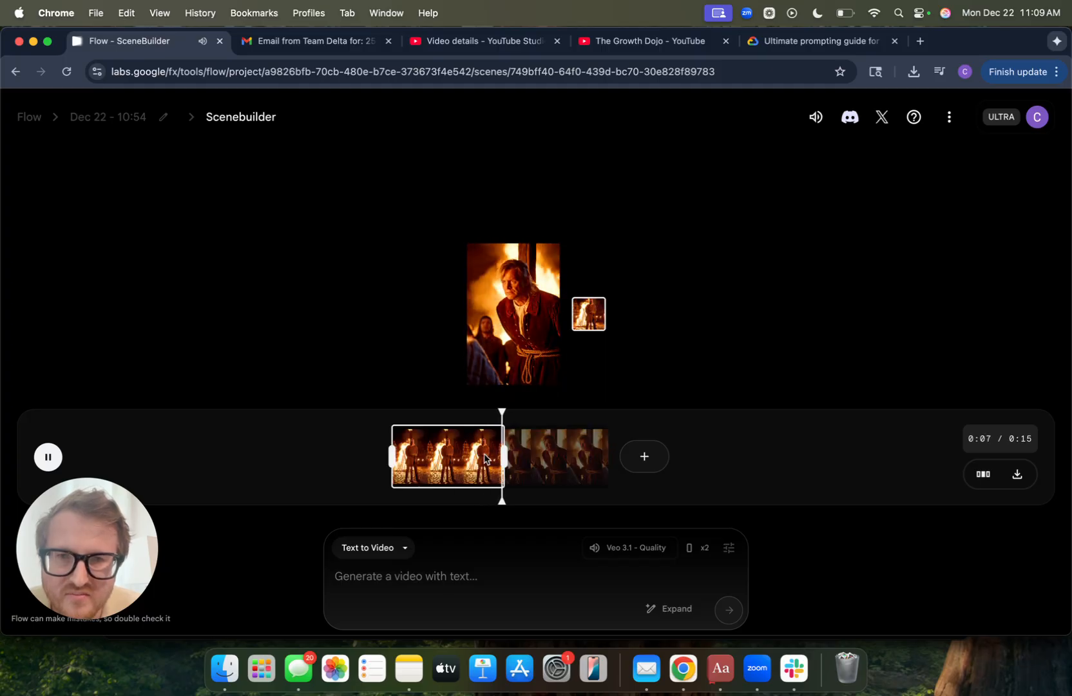
click(485, 457)
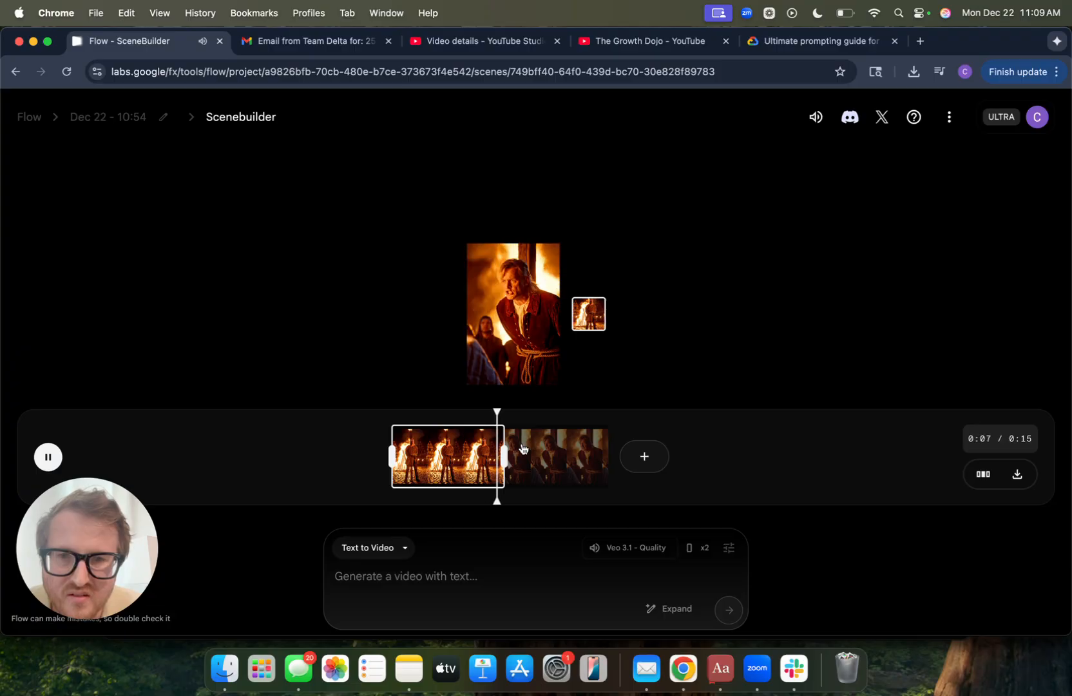
Trim the first clip's end and the second clip's start slightly, replaying the transition to check the cut
click(480, 453)
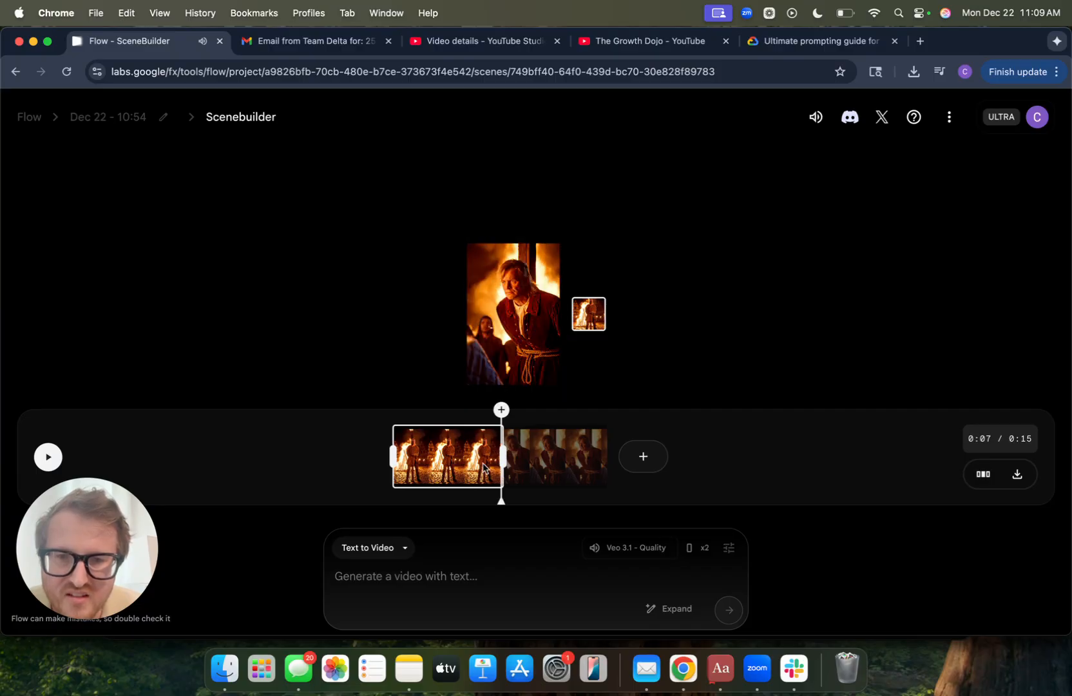
key(space)
click(492, 466)
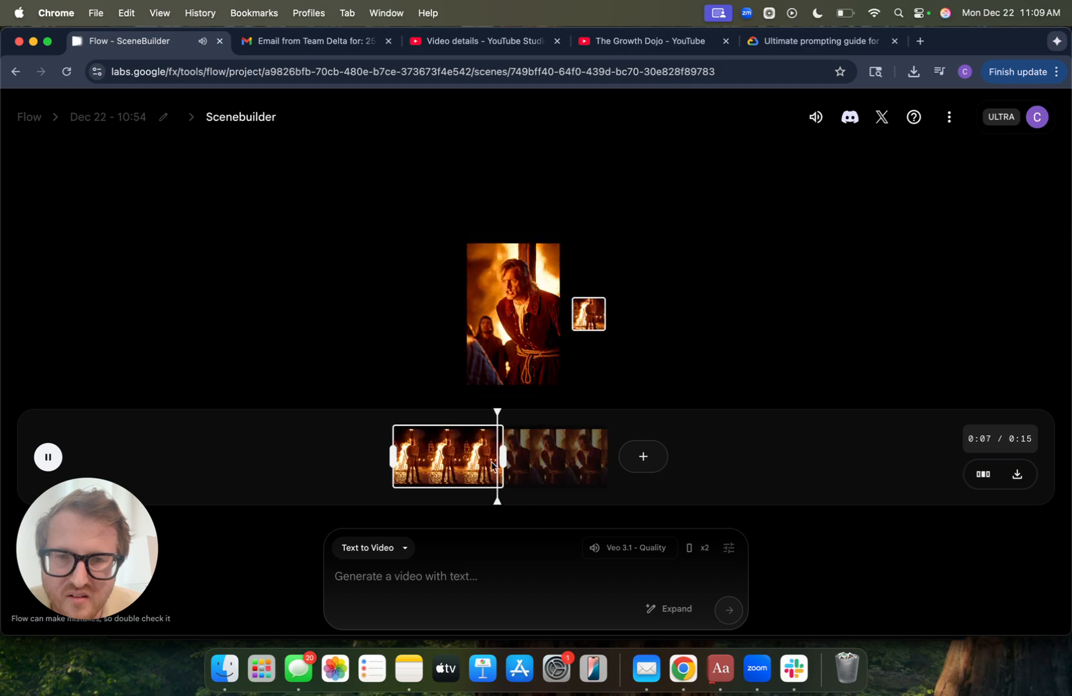
click(491, 466)
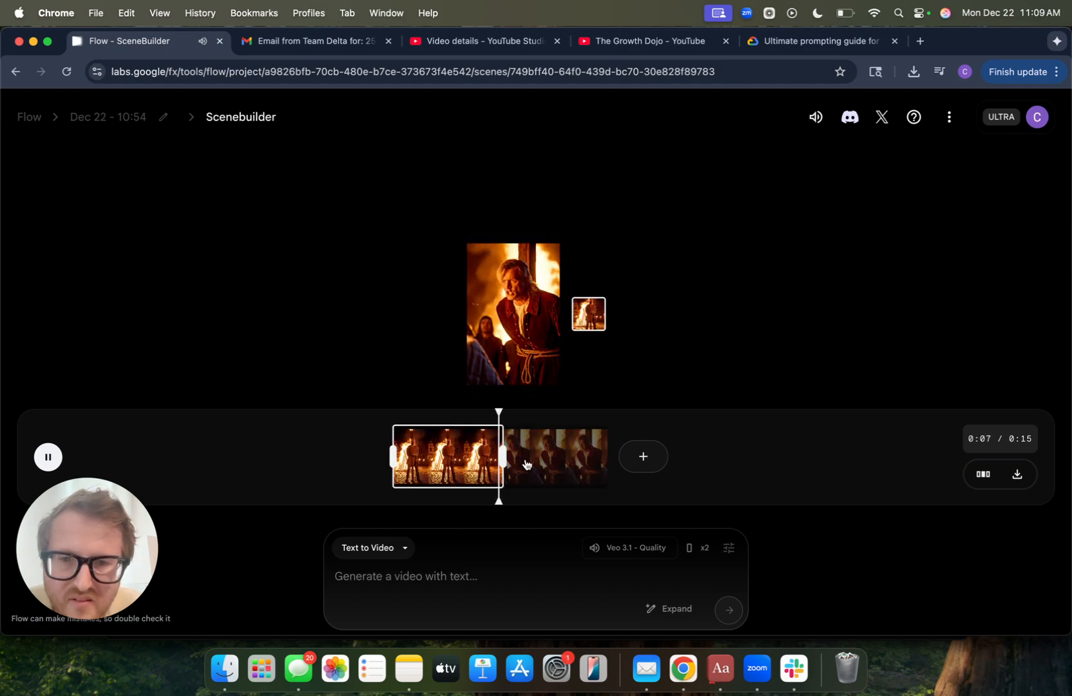
key(space)
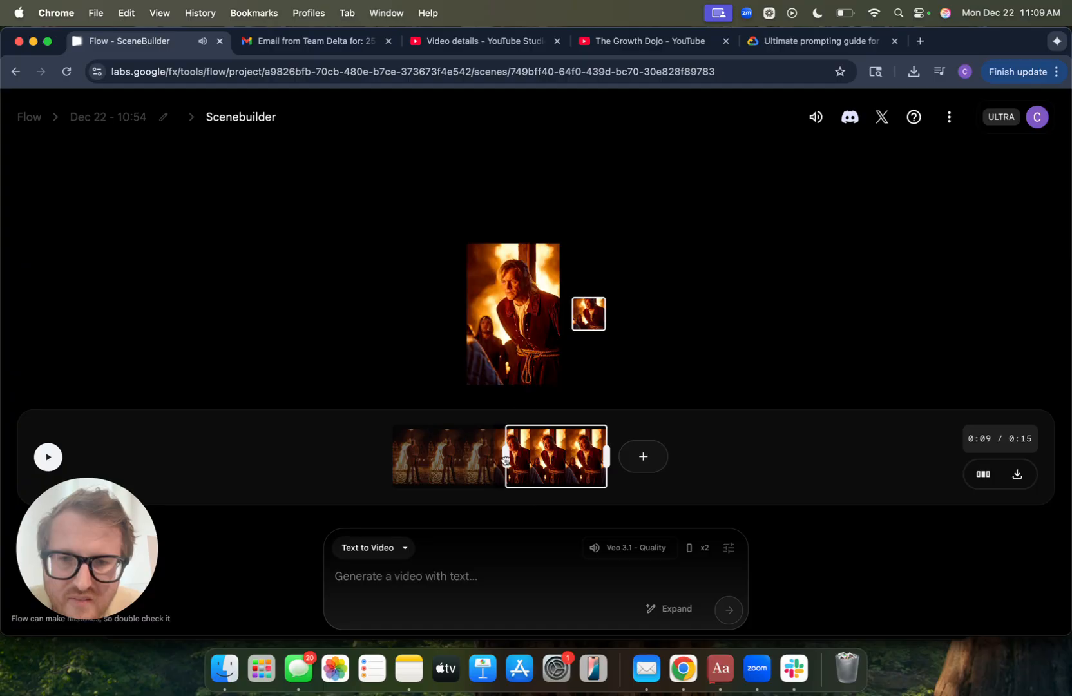
click(495, 459)
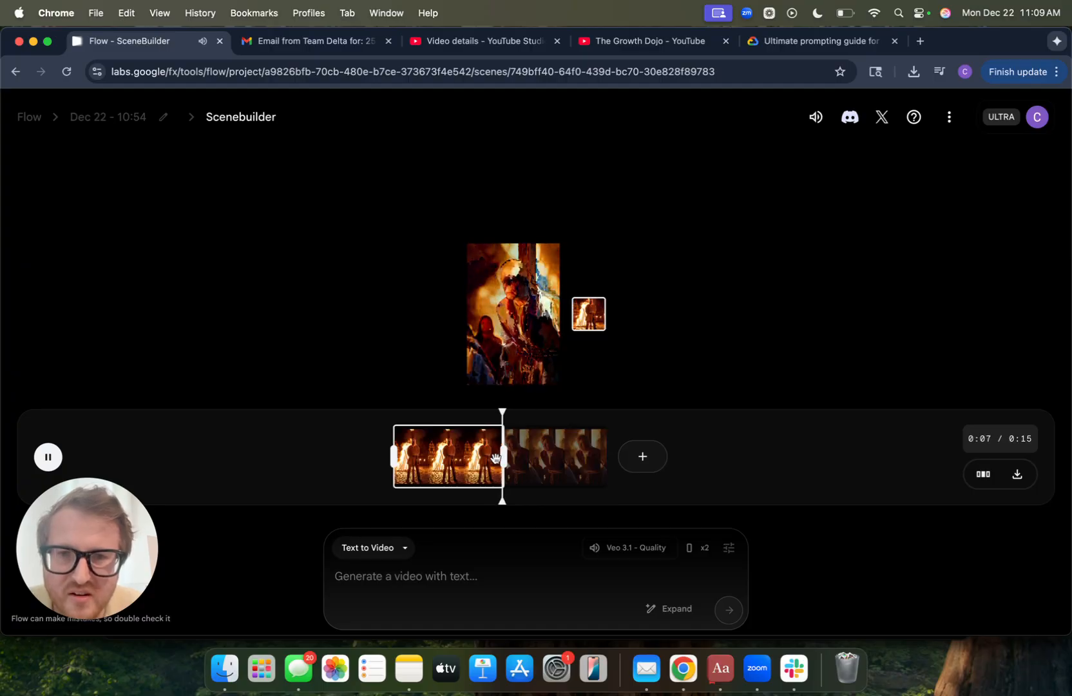
click(488, 463)
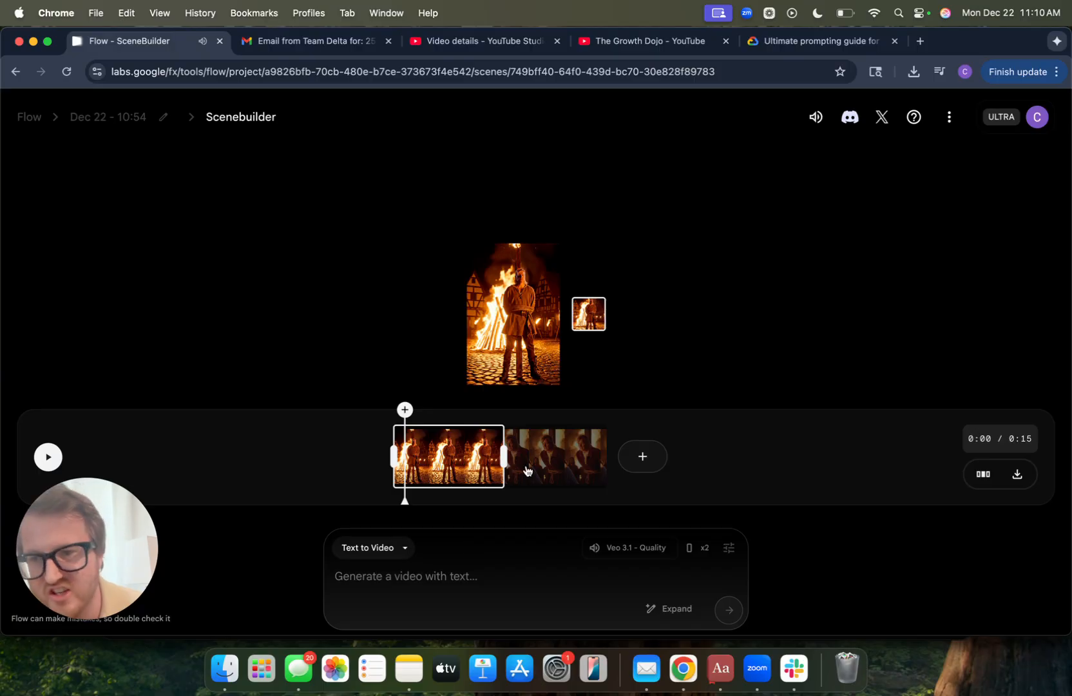
Switch to the ChatGPT window and review the Veo 3 script from the continuity lock through the closing 15–16s shot
key(ctrl+Up)
click(751, 300)
drag(378, 348, 687, 457)
click(635, 435)
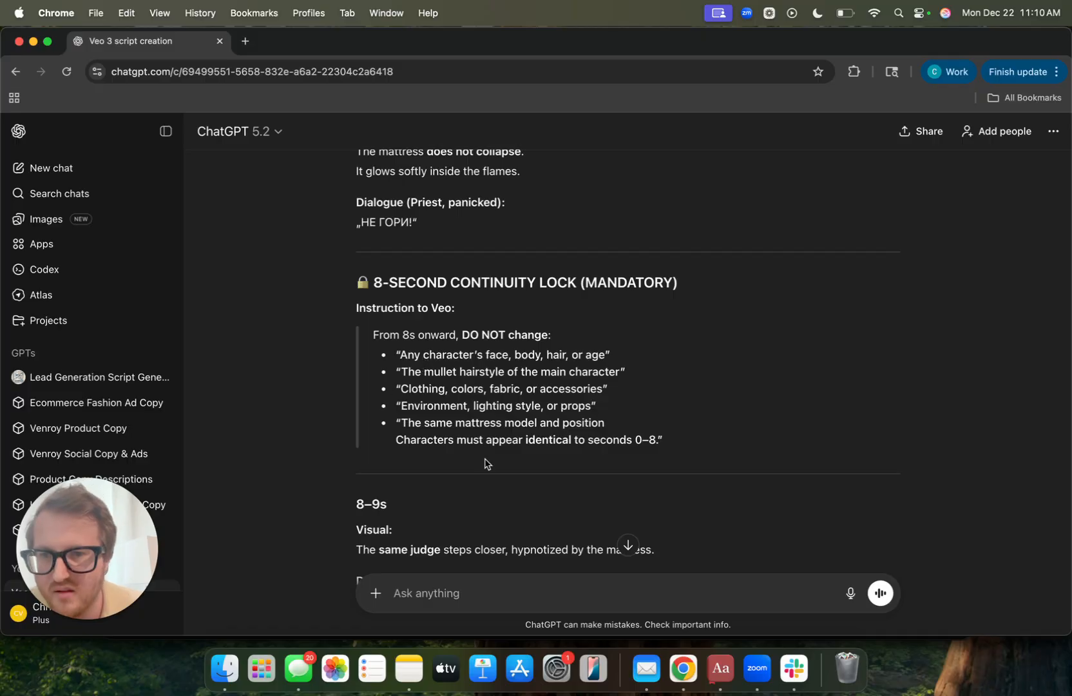
scroll(475, 457, down, 15)
scroll(560, 230, up, 20)
scroll(560, 227, up, 5)
scroll(562, 230, down, 20)
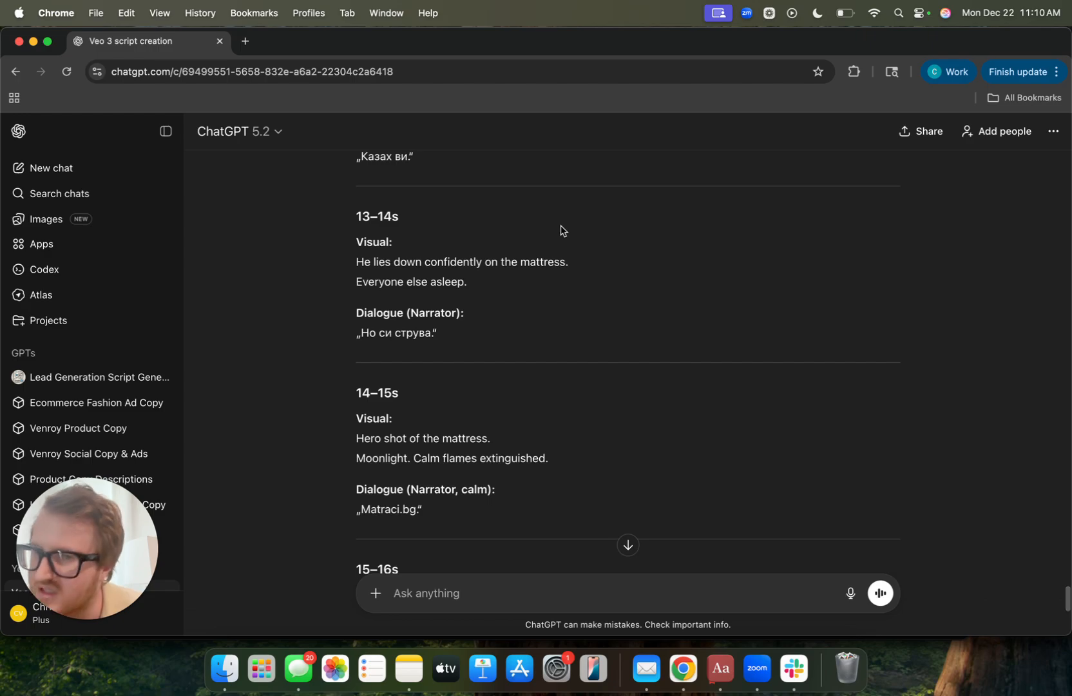
scroll(560, 229, down, 10)
Switch back to the Flow Scenebuilder window and export the trimmed two-clip scene for download
key(ctrl+Up)
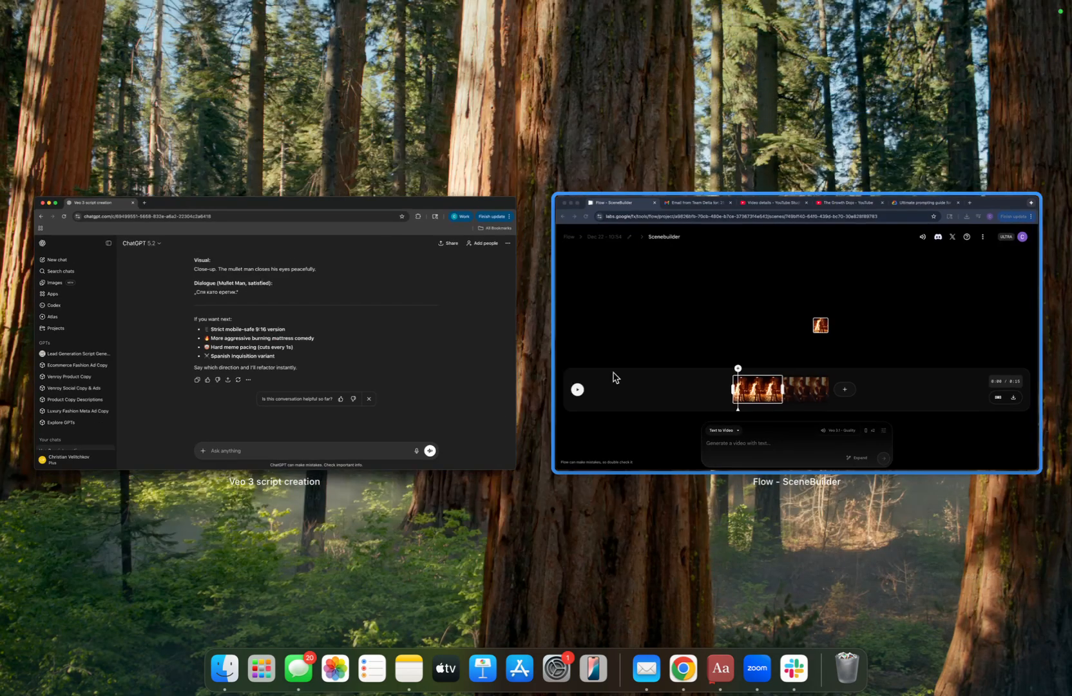
click(573, 390)
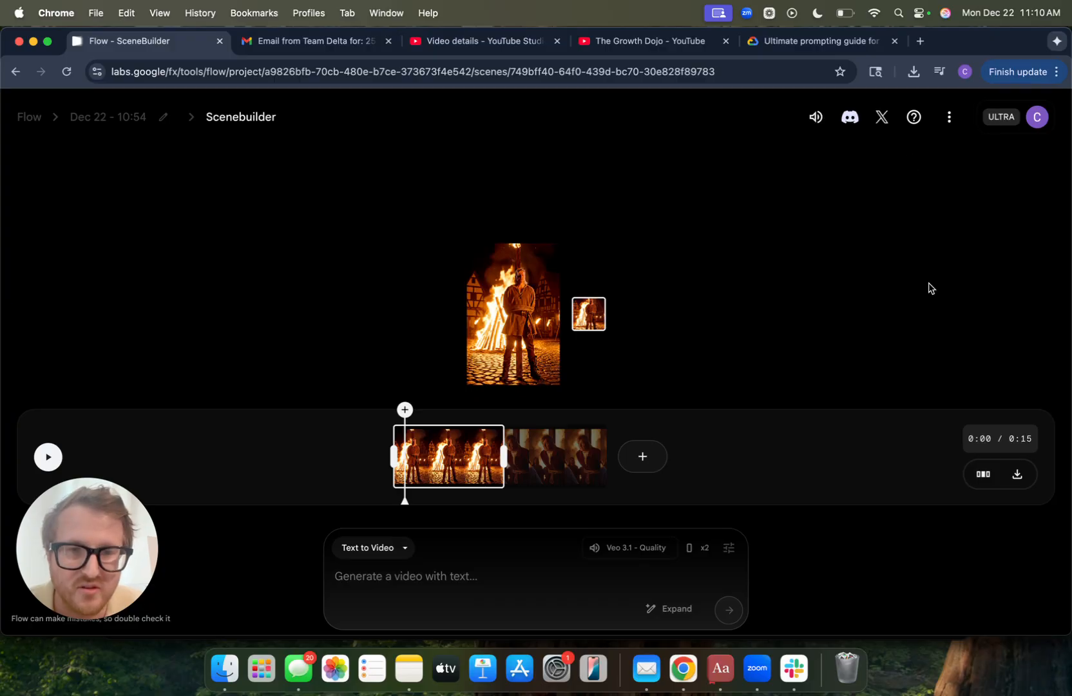
click(1019, 475)
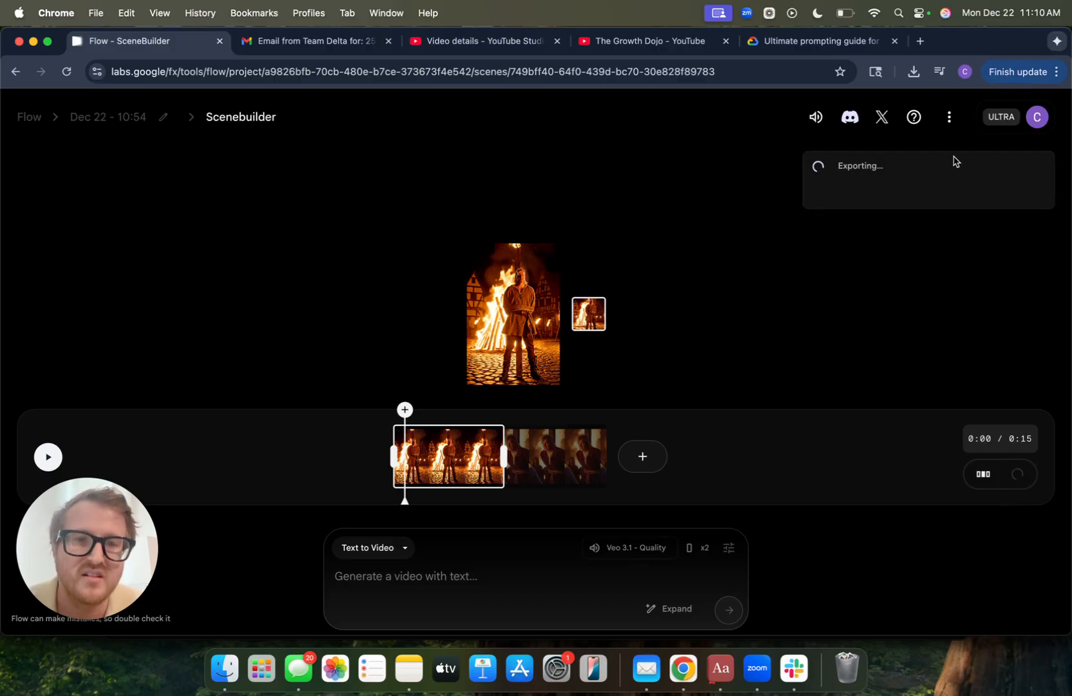